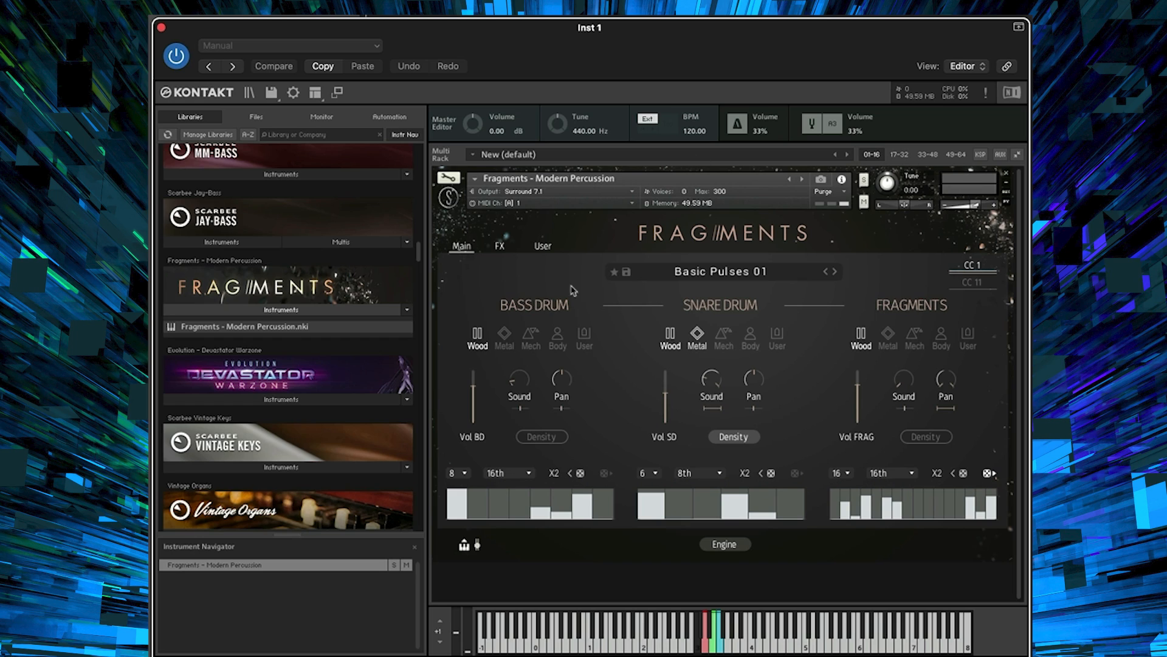
- Enable the Mech sound source for the bass drum and the Body source for the snare drum
{"action": "left_click", "coordinate": [531, 335]}
{"action": "left_click", "coordinate": [750, 336]}
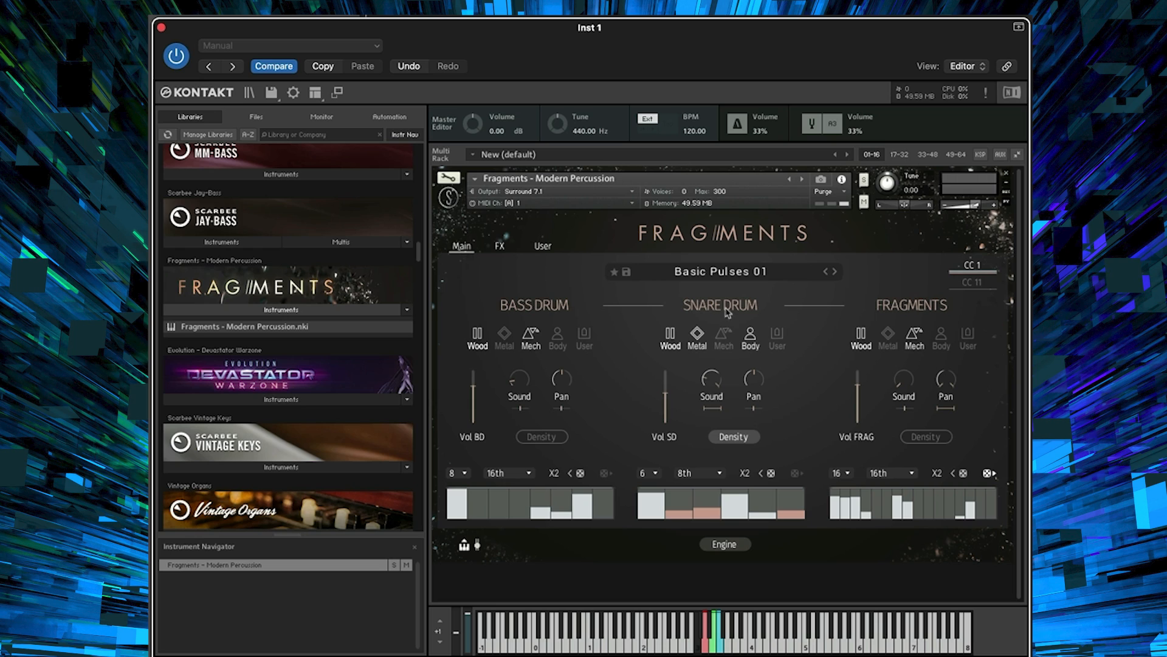
- Load the Basic Pulses 02 preset, followed by Evolution 01, from the preset browser
{"action": "left_click", "coordinate": [802, 278]}
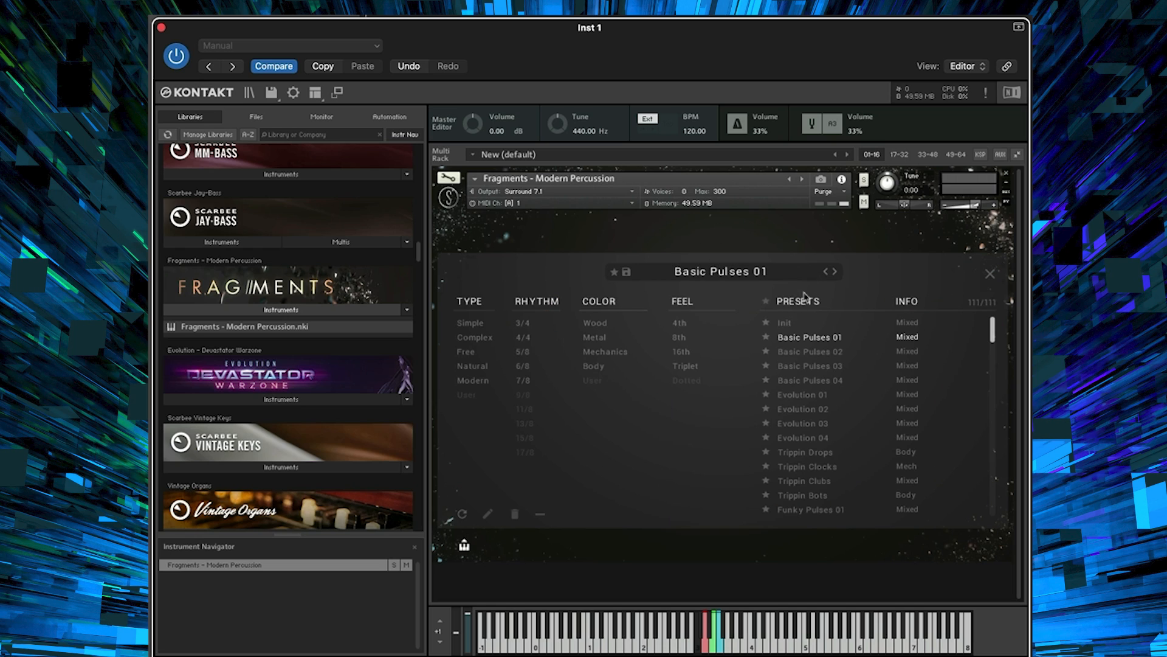
{"action": "left_click", "coordinate": [844, 354]}
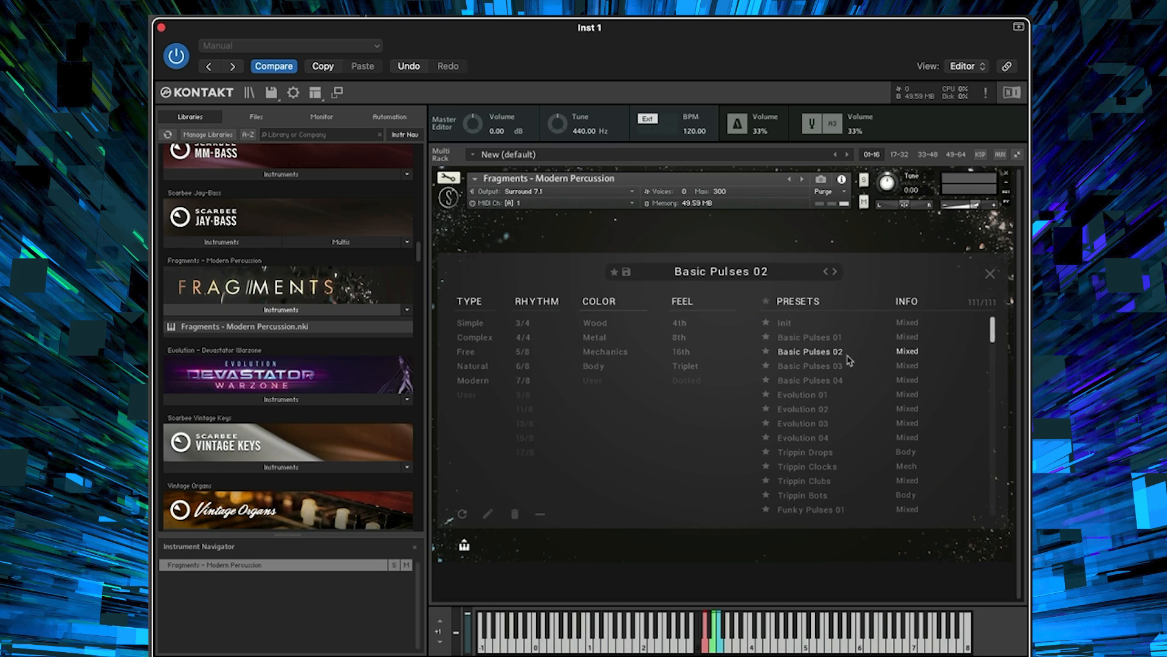
{"action": "left_click", "coordinate": [830, 396]}
{"action": "left_click", "coordinate": [830, 396]}
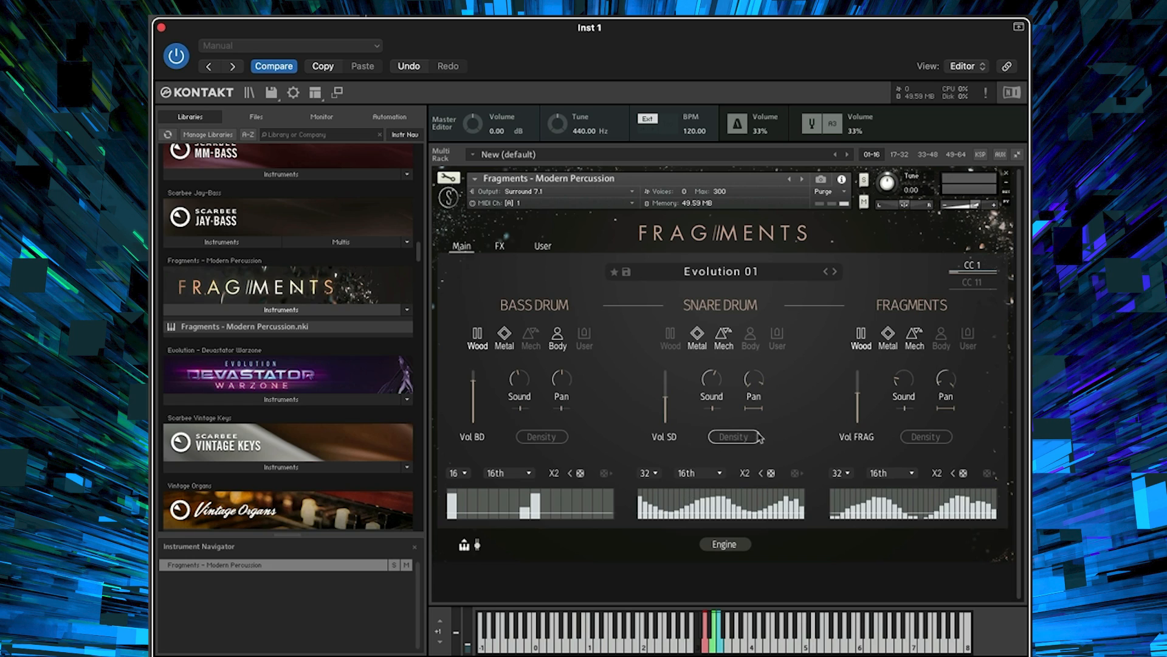
- Redraw part of the Fragments step pattern and turn on Density for the Fragments section
{"action": "left_click", "coordinate": [551, 436]}
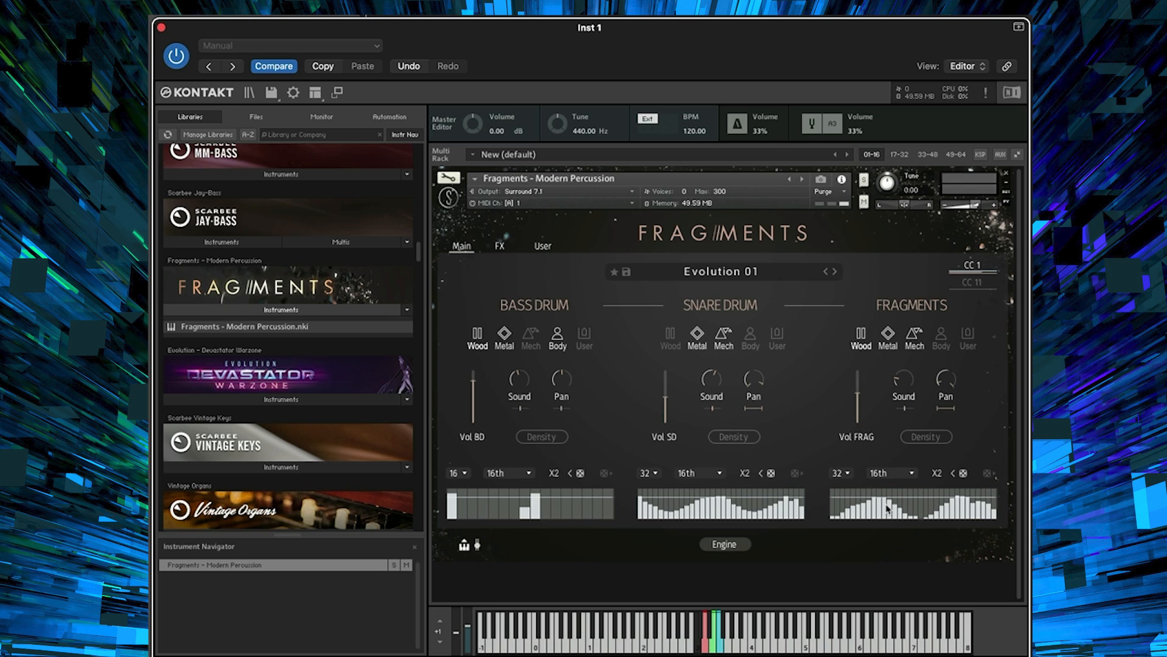
{"action": "mouse_move", "coordinate": [883, 513]}
{"action": "left_mouse_down"}
{"action": "mouse_move", "coordinate": [866, 529]}
{"action": "mouse_move", "coordinate": [966, 532]}
{"action": "left_mouse_up"}
{"action": "left_click", "coordinate": [926, 438]}
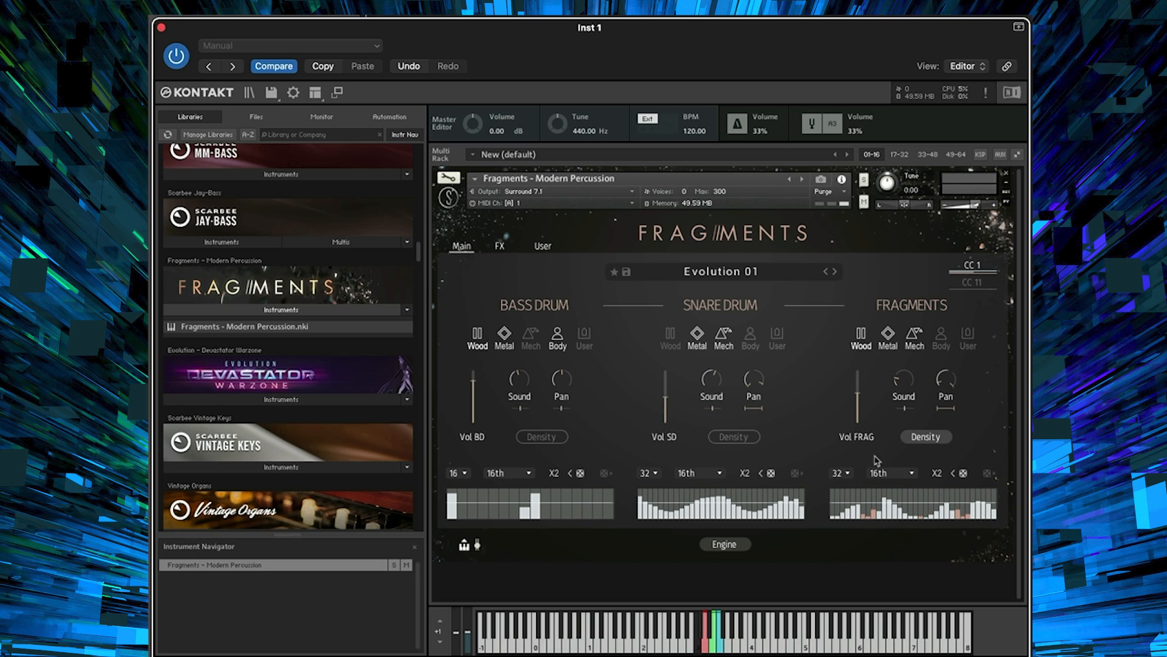
- Load the Trippin Clocks preset and return to the main instrument page
{"action": "left_click", "coordinate": [761, 278]}
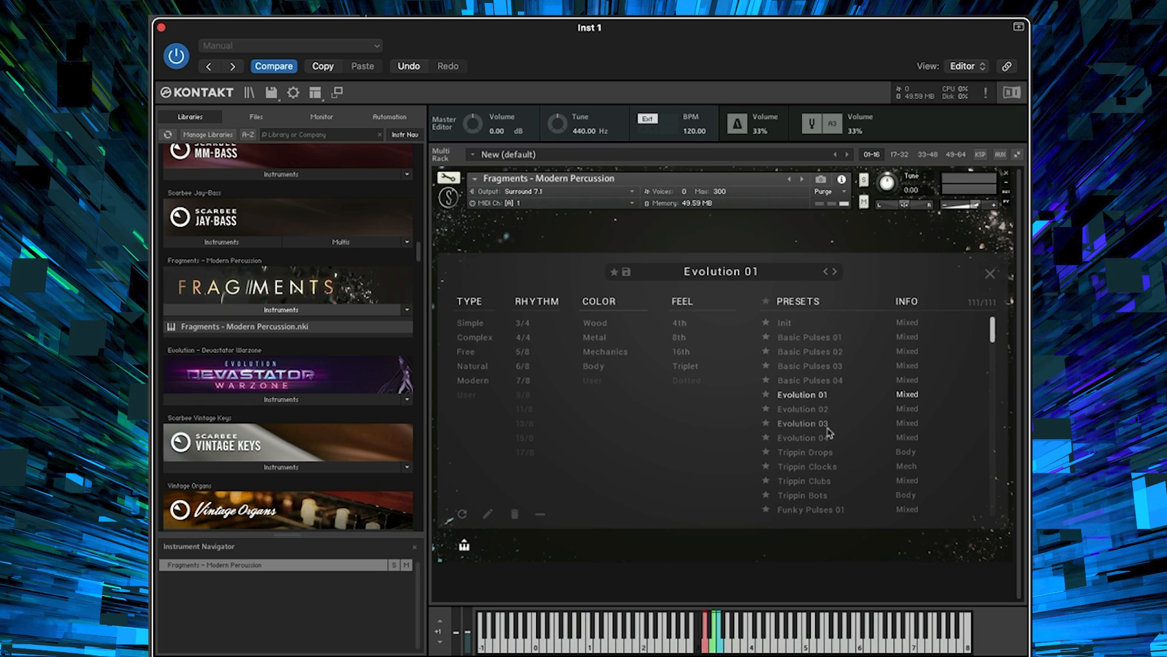
{"action": "left_click", "coordinate": [818, 469]}
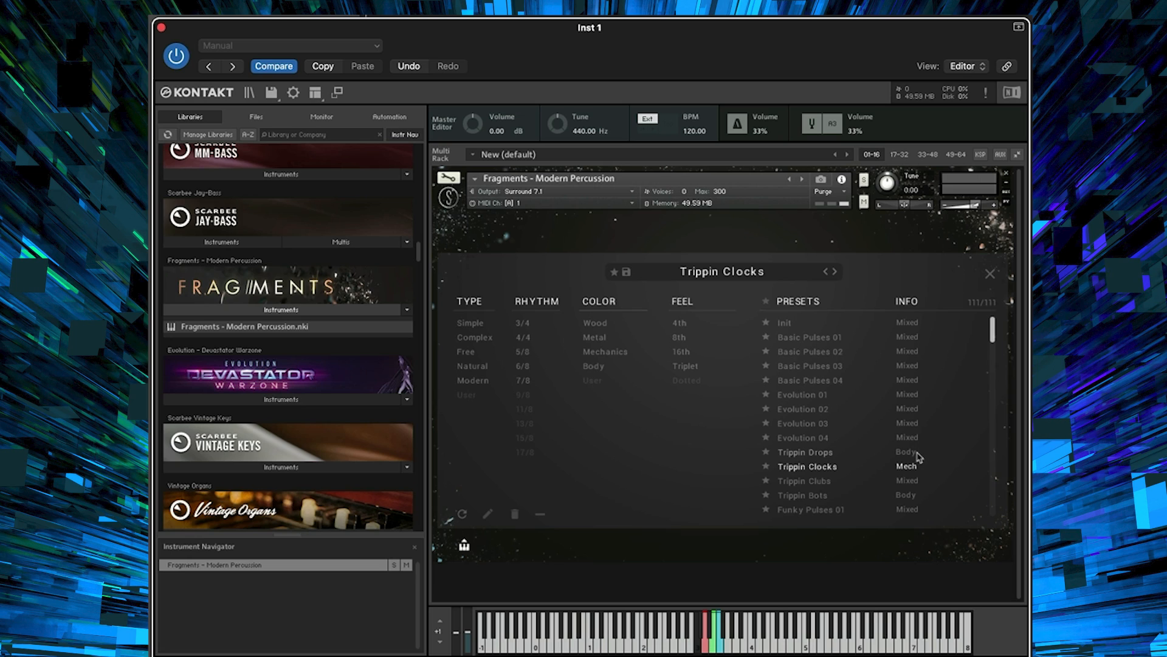
{"action": "left_click", "coordinate": [989, 276]}
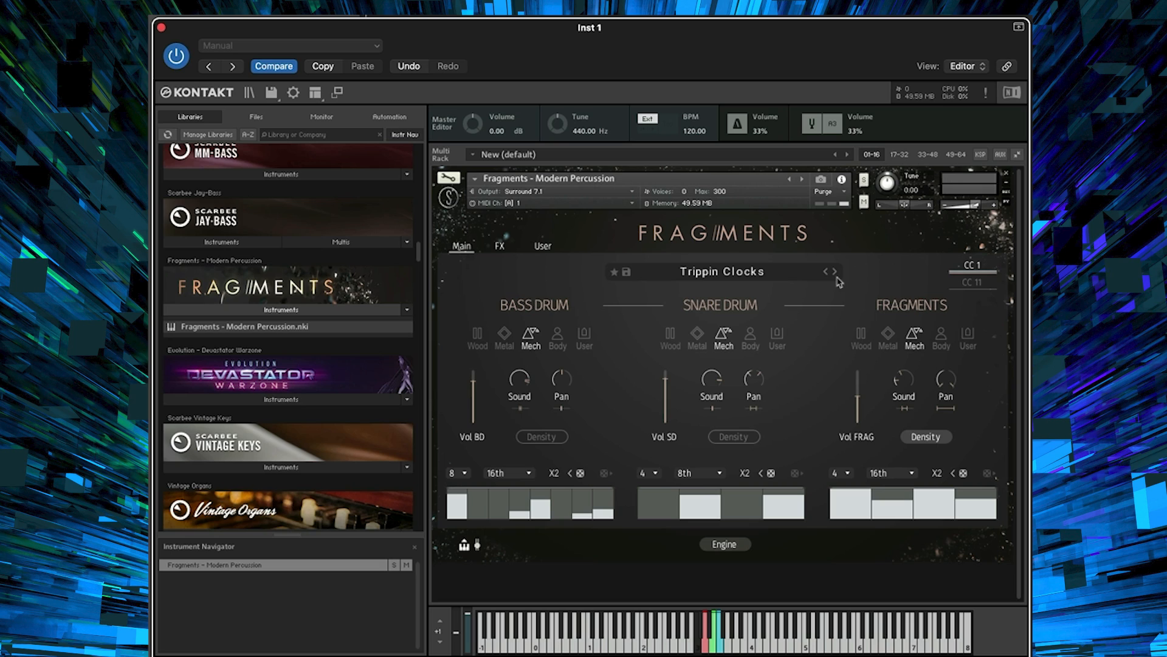
- Load the Trippin Bots preset and close the preset browser
{"action": "left_click", "coordinate": [778, 272]}
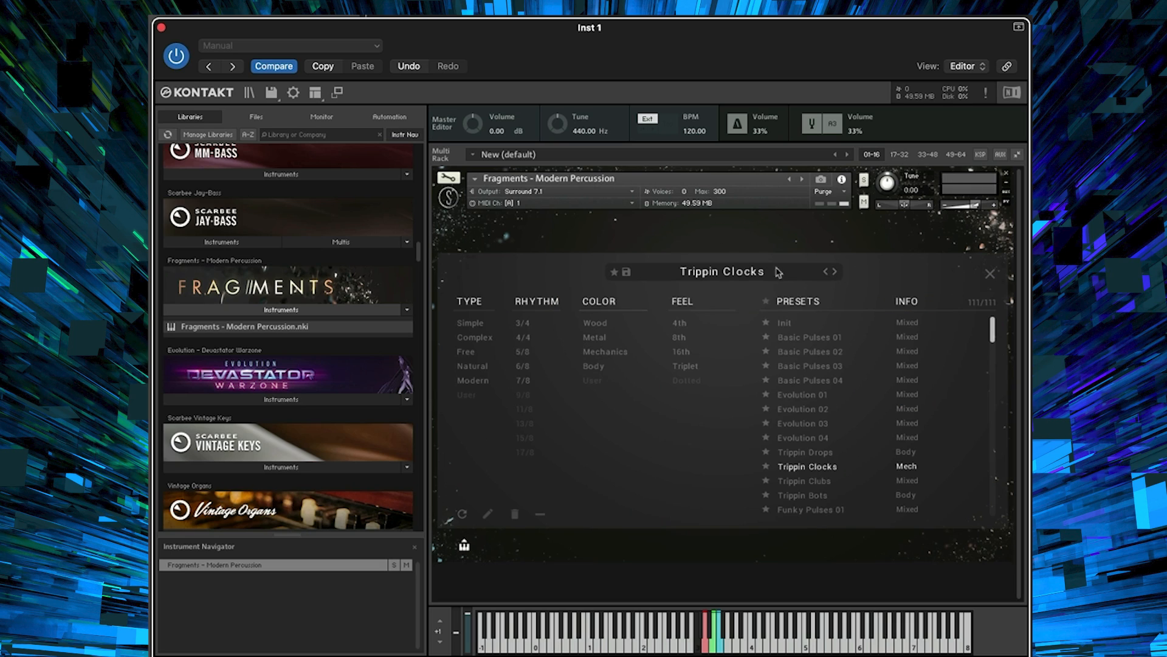
{"action": "left_click", "coordinate": [808, 496]}
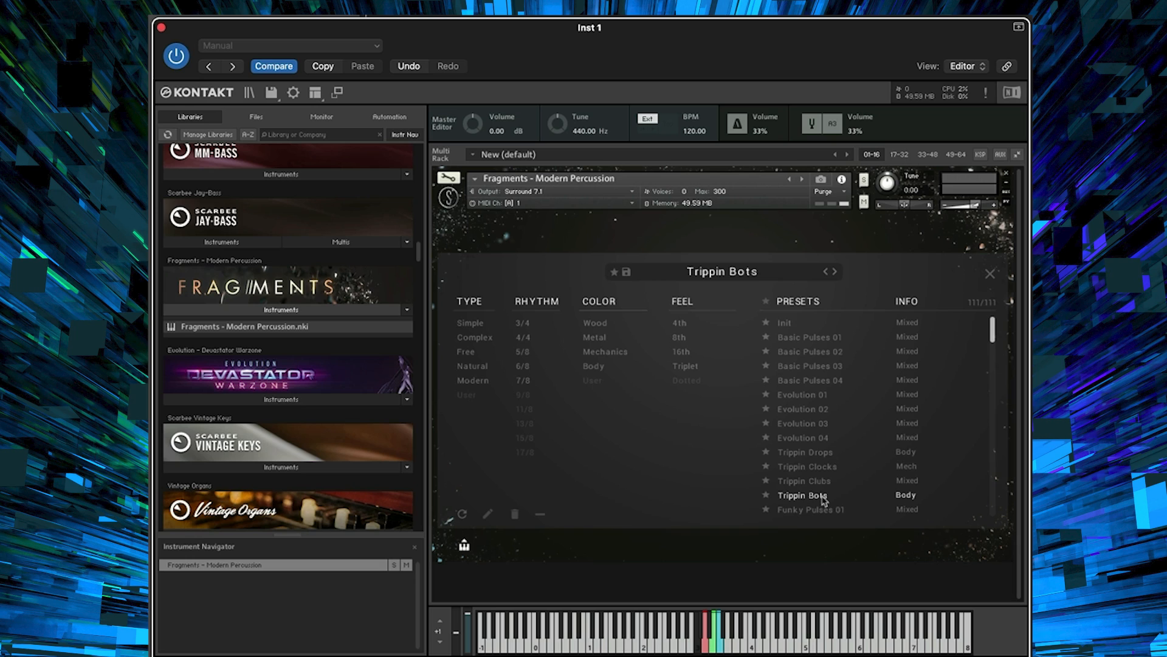
{"action": "left_click", "coordinate": [990, 274]}
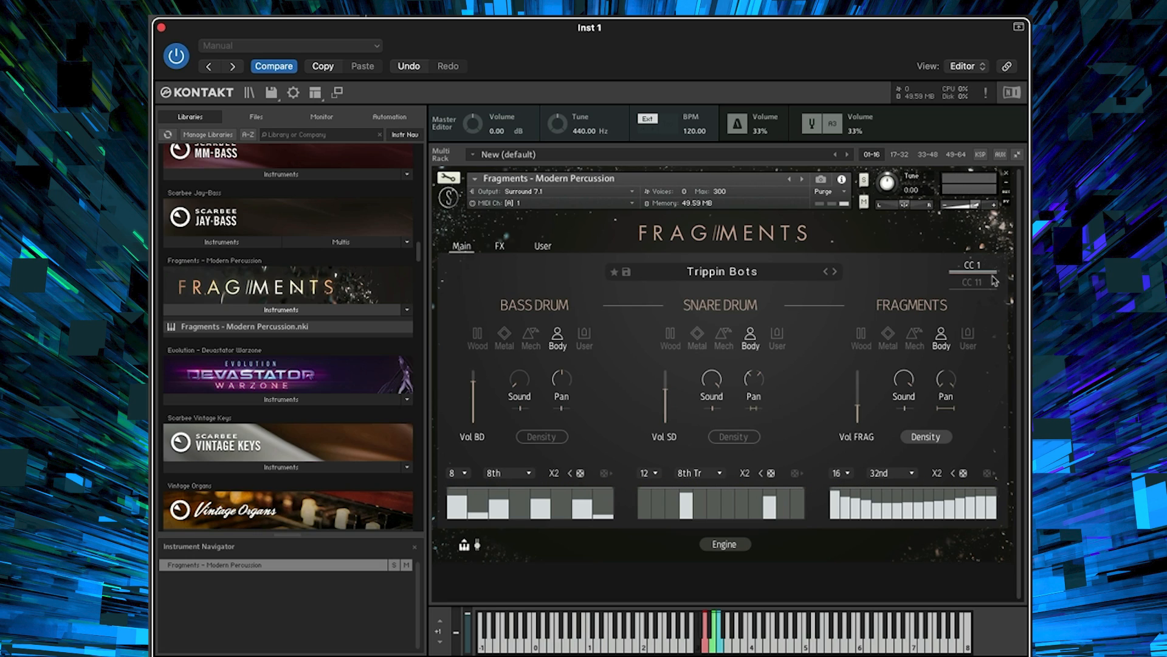
- Load the Funky Pulses 02 preset and advance two presets to Funky Pulses 04
{"action": "left_click", "coordinate": [751, 275]}
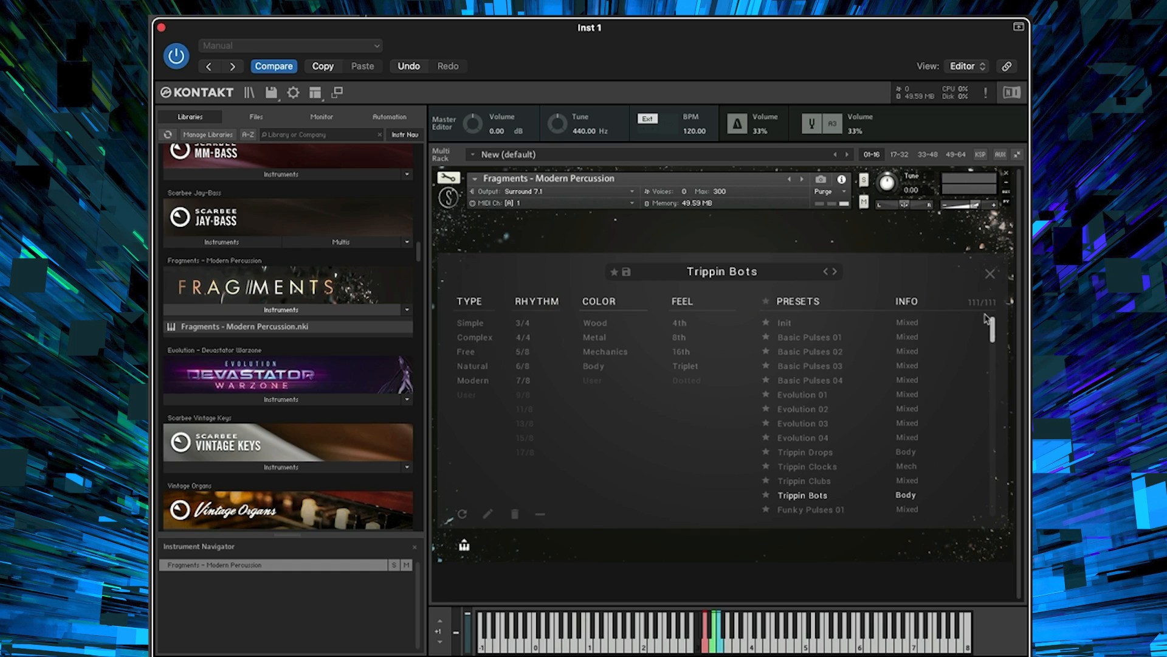
{"action": "left_click_drag", "start_coordinate": [993, 330], "coordinate": [993, 349]}
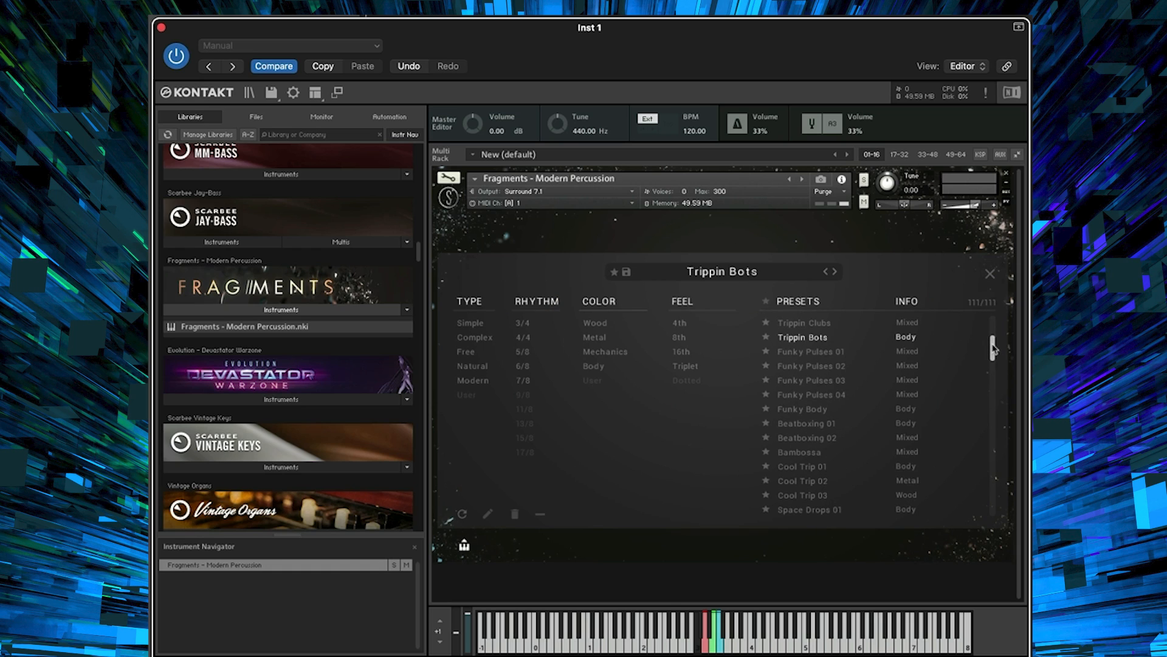
{"action": "left_click", "coordinate": [860, 367]}
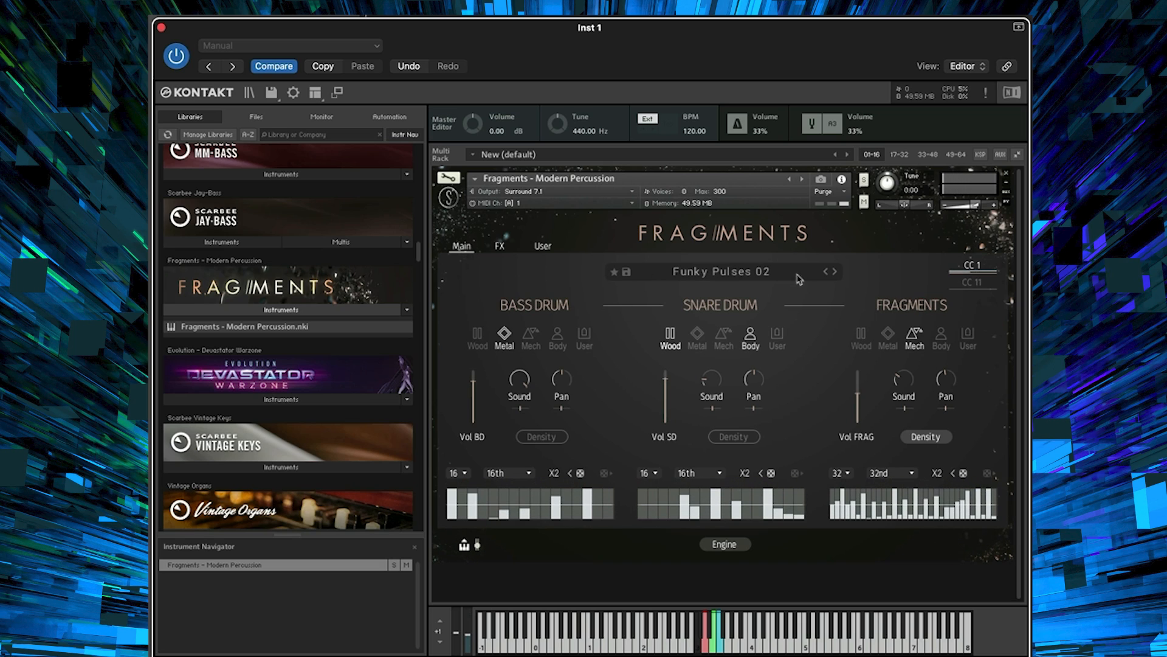
{"action": "left_click", "coordinate": [834, 272]}
{"action": "left_click", "coordinate": [834, 272]}
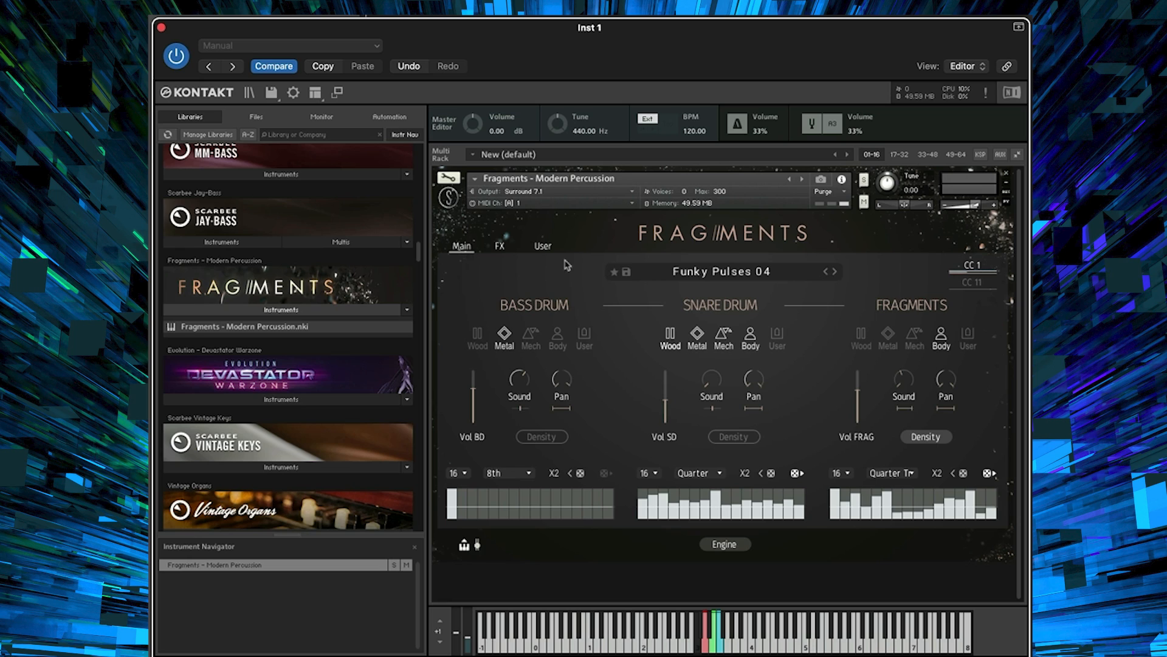
- Examine the instrument's FX and User pages for the three drum sections, and return to the Main page
{"action": "left_click", "coordinate": [499, 250]}
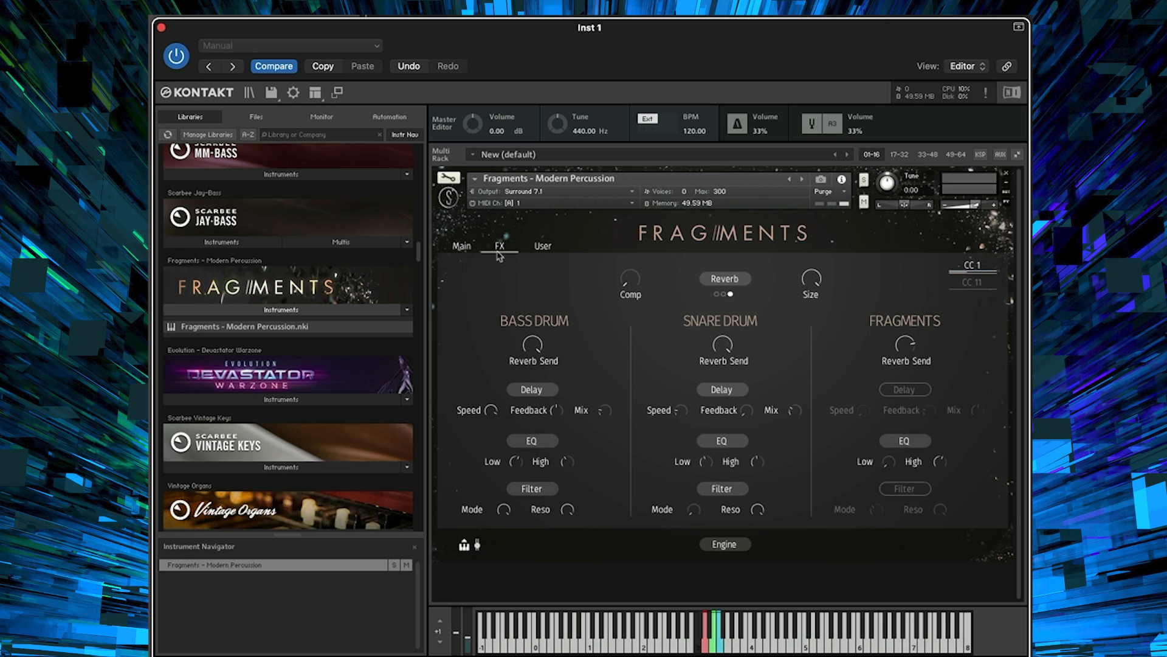
{"action": "left_click", "coordinate": [532, 253]}
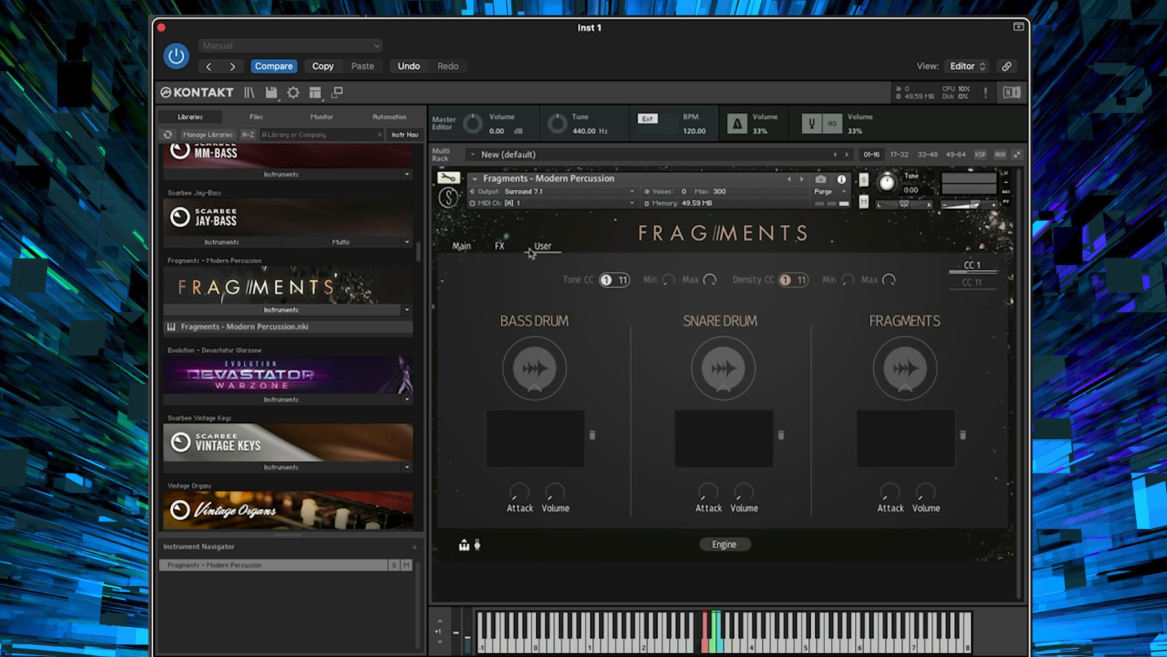
{"action": "left_click", "coordinate": [502, 253]}
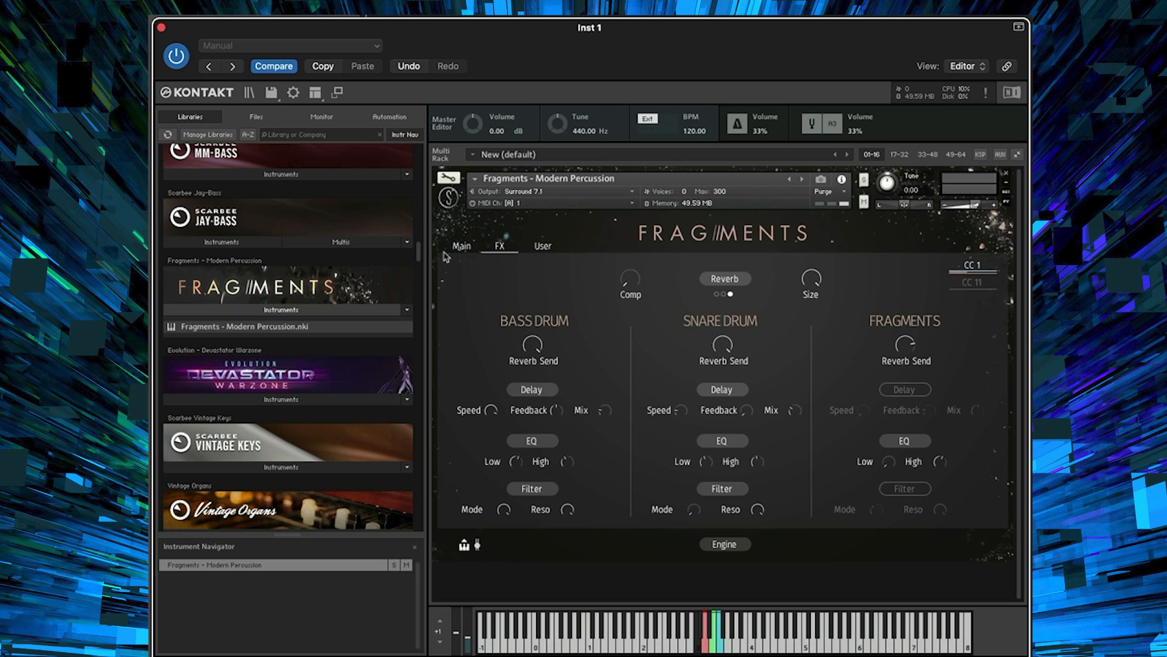
{"action": "left_click", "coordinate": [461, 248]}
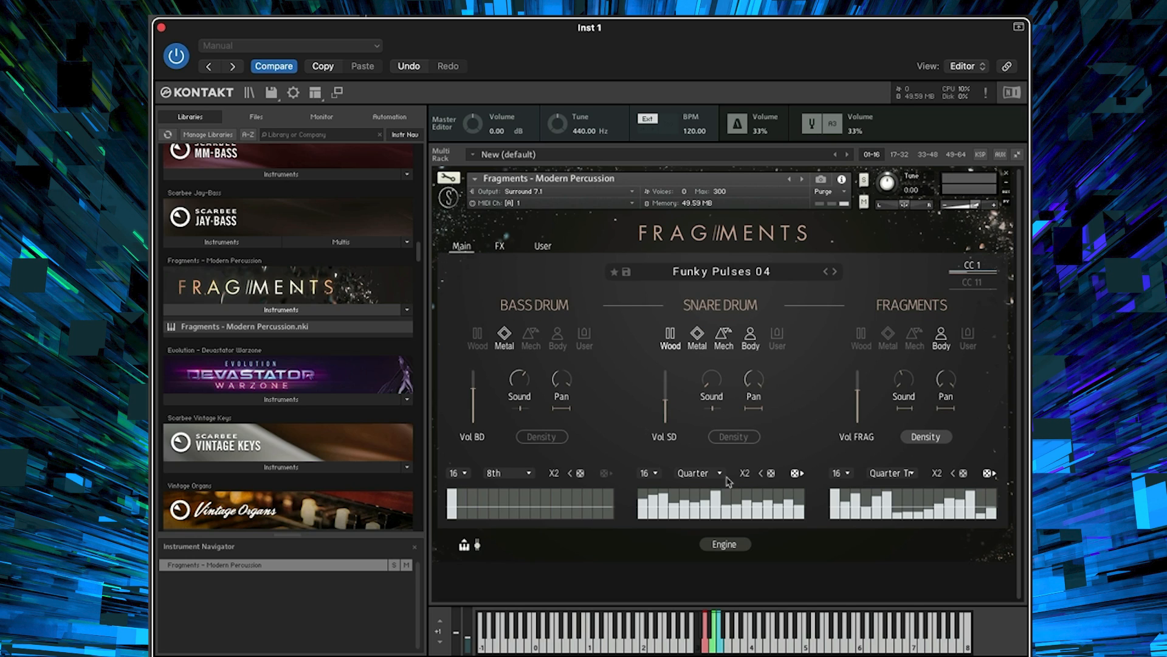
- Load the Beatboxing 01 preset, followed by Beatboxing 02, from the preset browser
{"action": "left_click", "coordinate": [764, 272]}
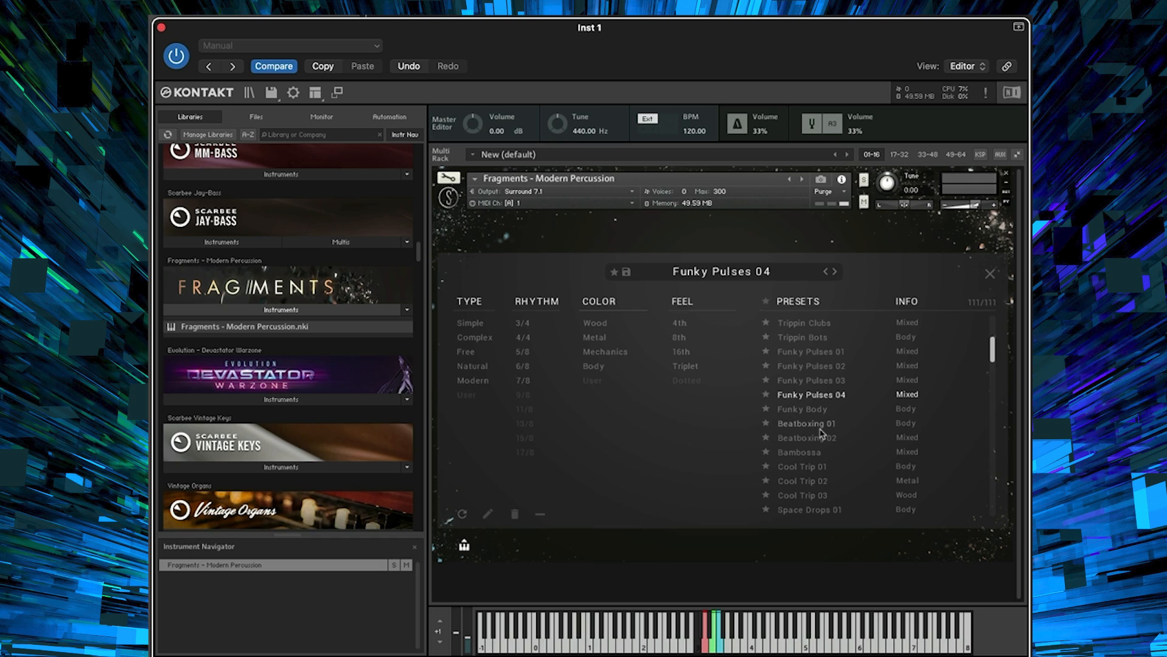
{"action": "left_click", "coordinate": [827, 425]}
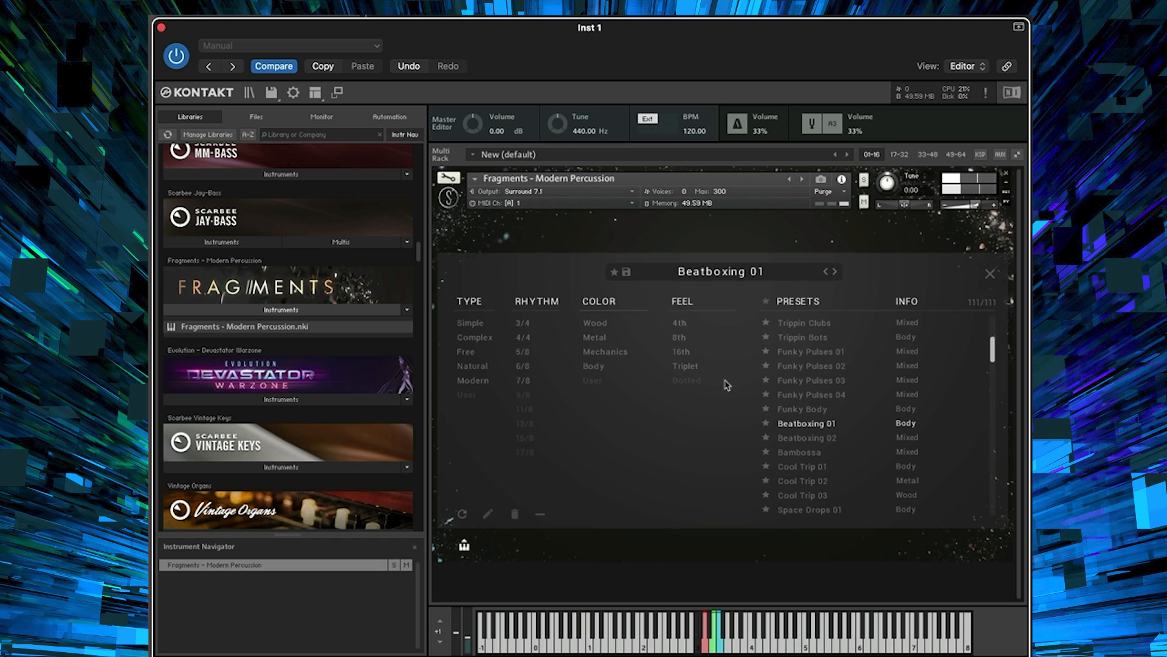
{"action": "double_click", "coordinate": [809, 438]}
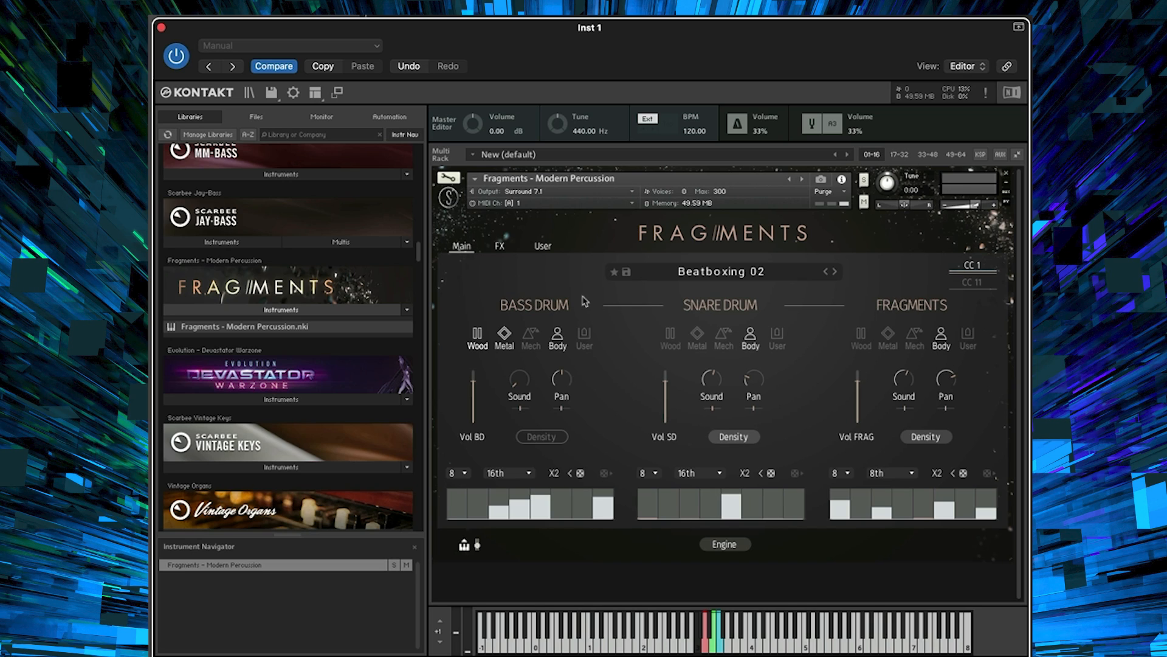
- Advance through the presets to Bambossa and on to Cool Trip 01
{"action": "left_click", "coordinate": [835, 271]}
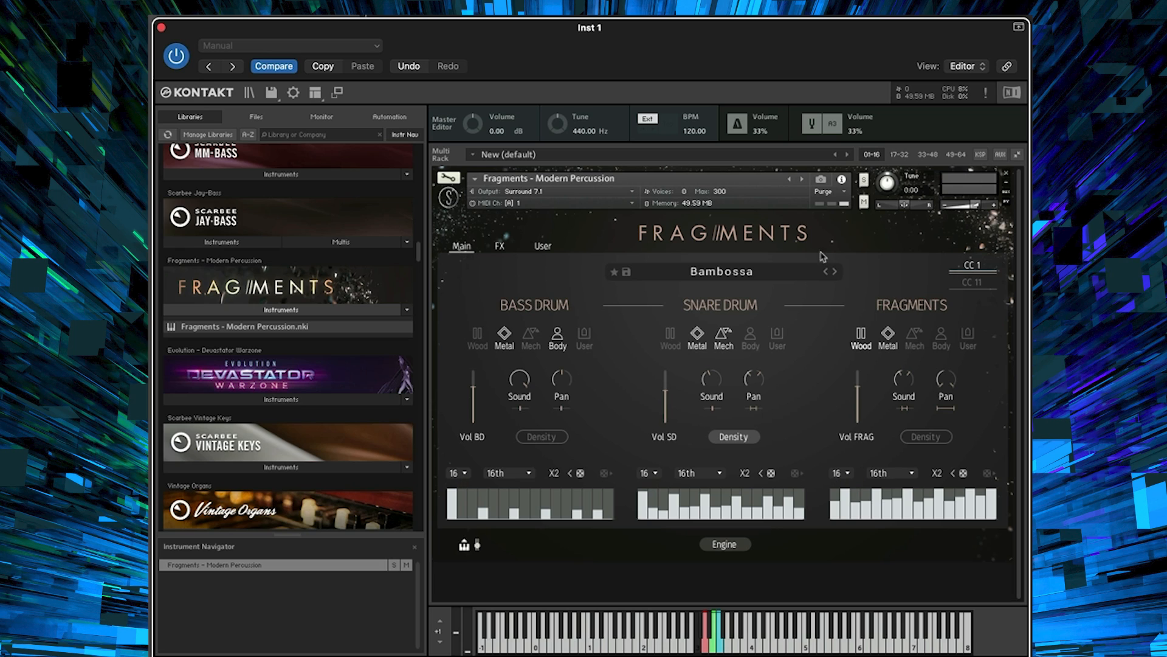
{"action": "left_click", "coordinate": [836, 271]}
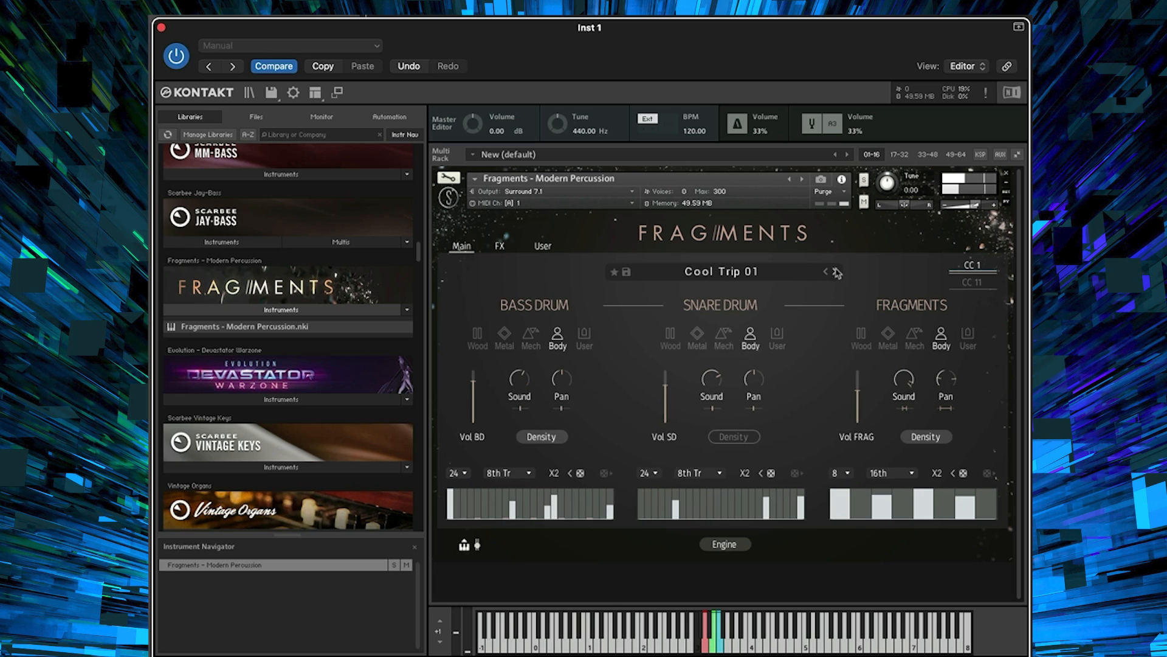
- Find and load the City Pulses 01 preset further down the preset list, and close the browser
{"action": "left_click", "coordinate": [733, 272]}
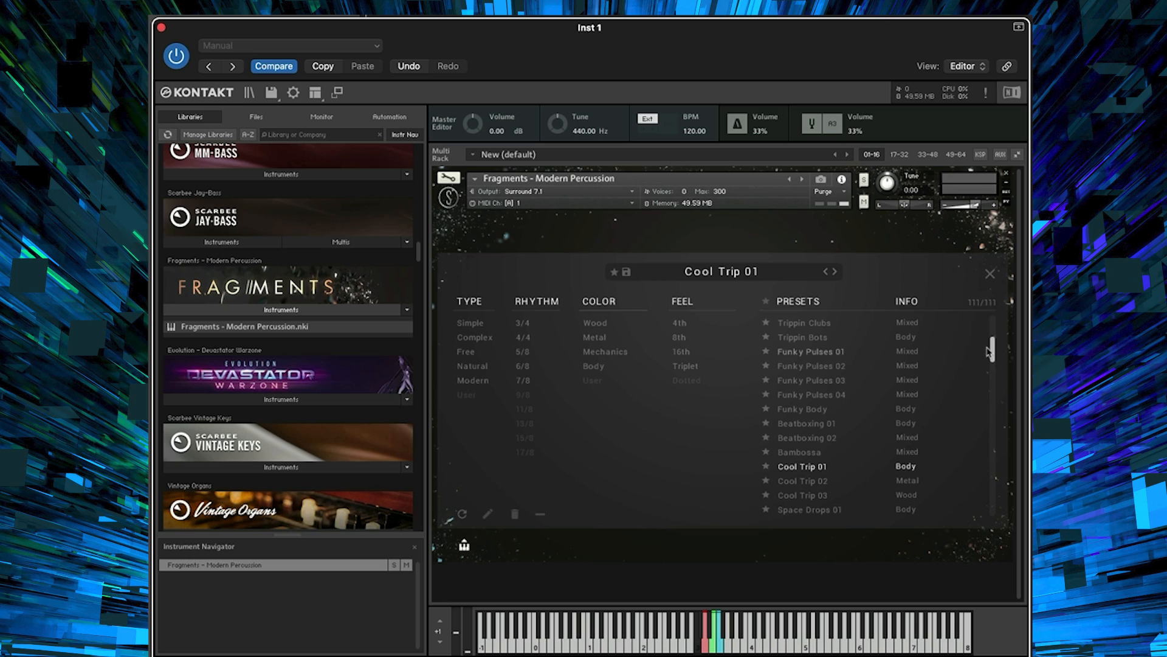
{"action": "left_click_drag", "start_coordinate": [992, 348], "coordinate": [994, 372]}
{"action": "left_click", "coordinate": [889, 413]}
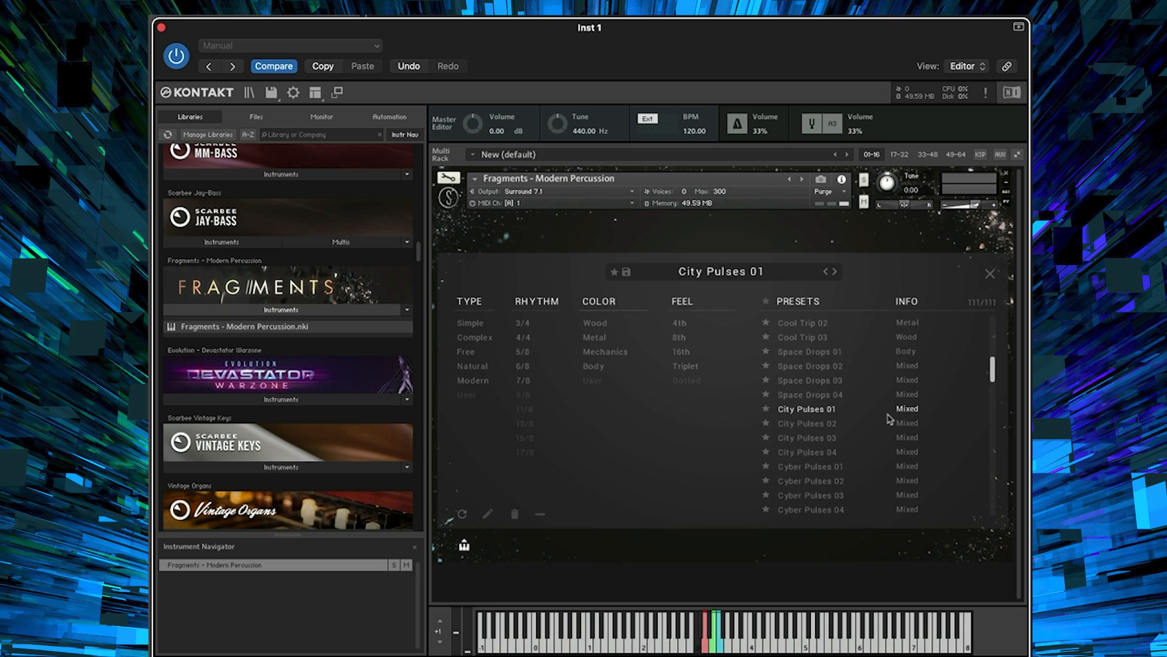
{"action": "left_click", "coordinate": [989, 274]}
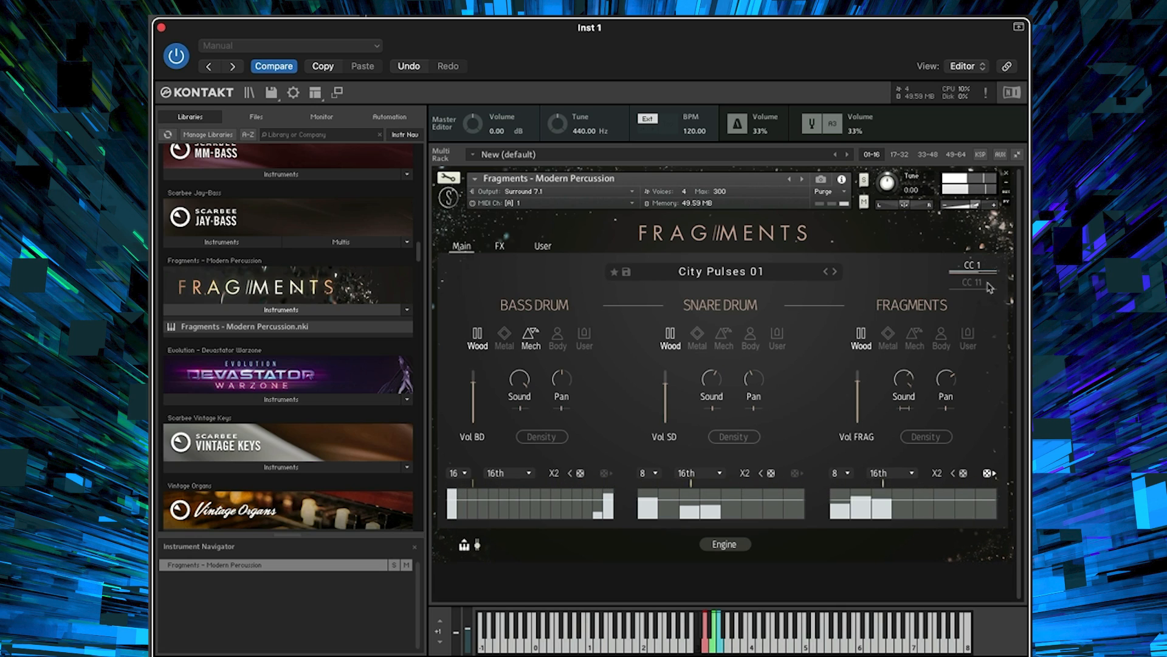
- Advance to City Pulses 03, go back to City Pulses 02, and return to City Pulses 03
{"action": "left_click", "coordinate": [834, 271]}
{"action": "left_click", "coordinate": [834, 271]}
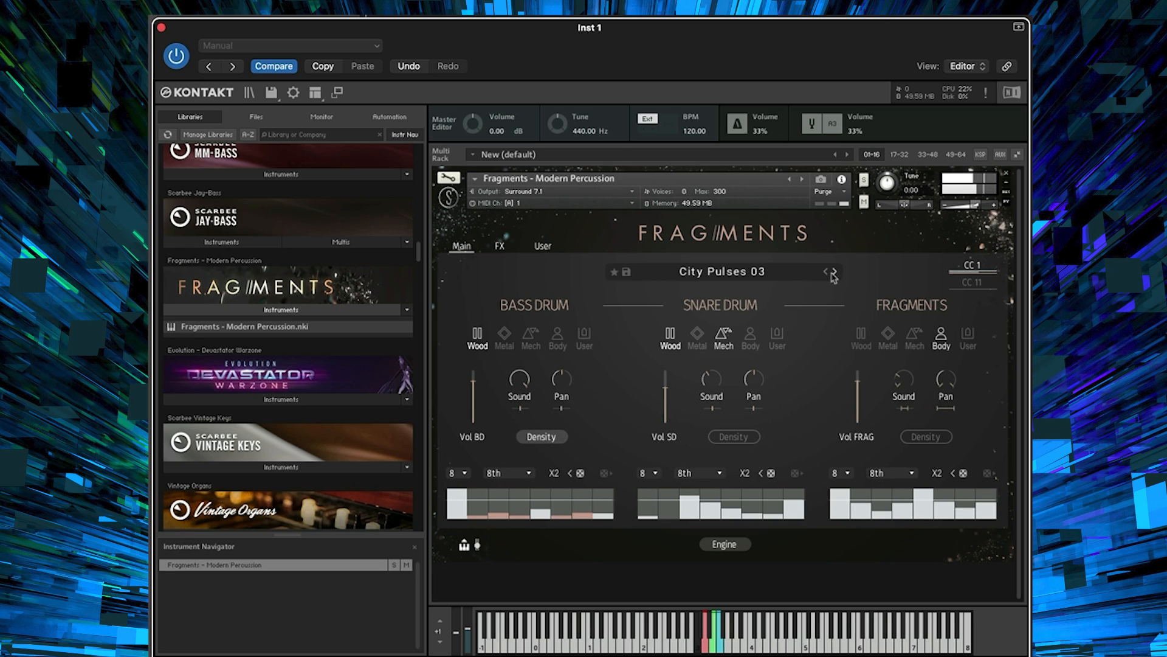
{"action": "left_click", "coordinate": [826, 271]}
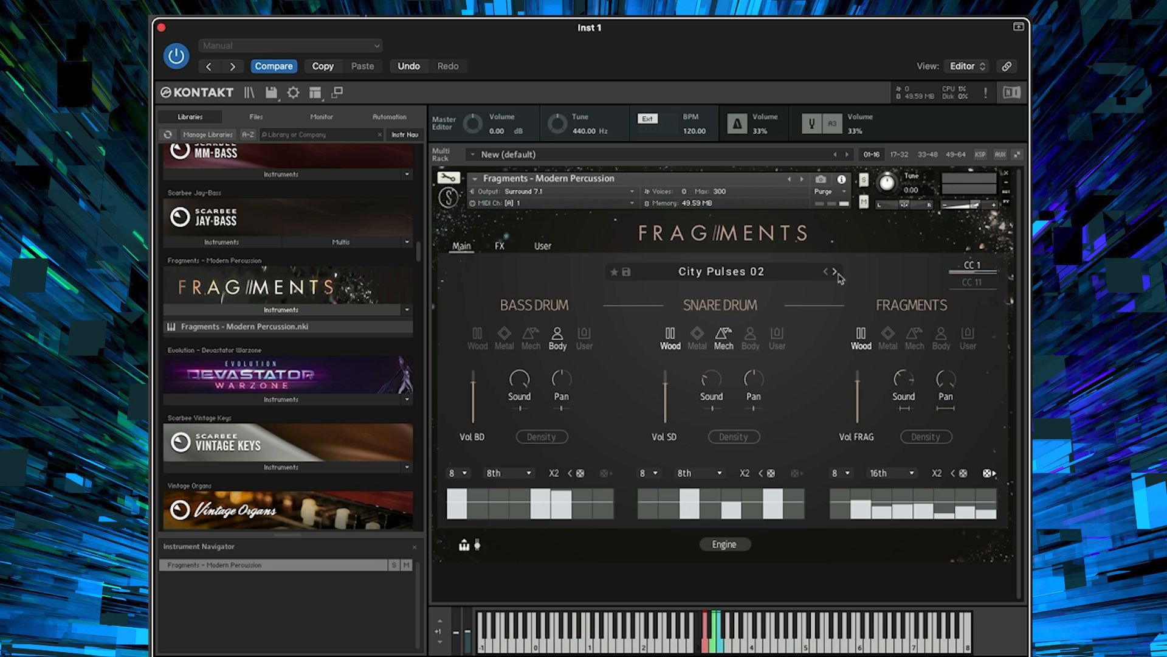
{"action": "left_click", "coordinate": [836, 272]}
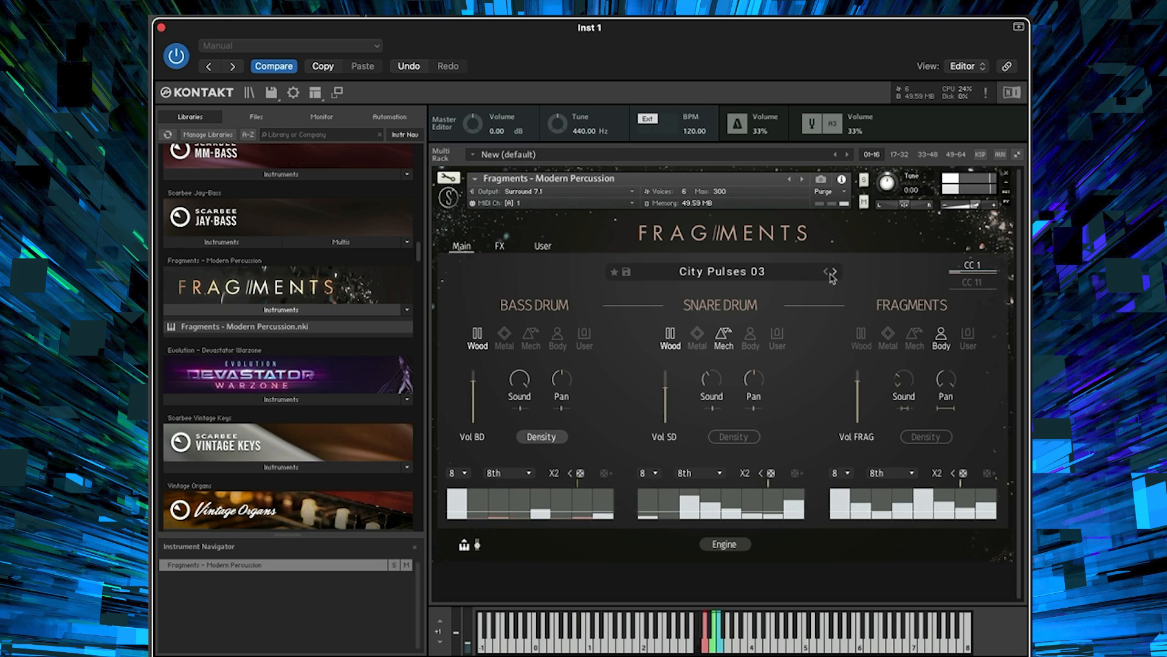
- Load the Cyber Pulses 01 preset, close the preset browser and start playback to audition it
{"action": "left_click", "coordinate": [737, 277]}
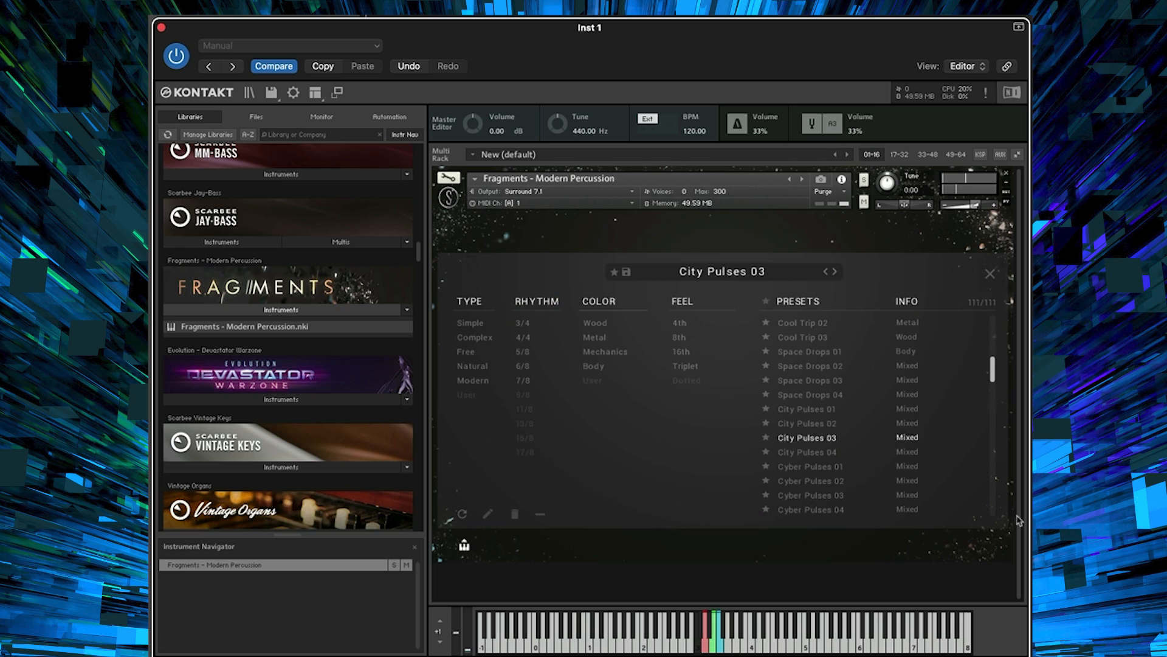
{"action": "left_click", "coordinate": [841, 466]}
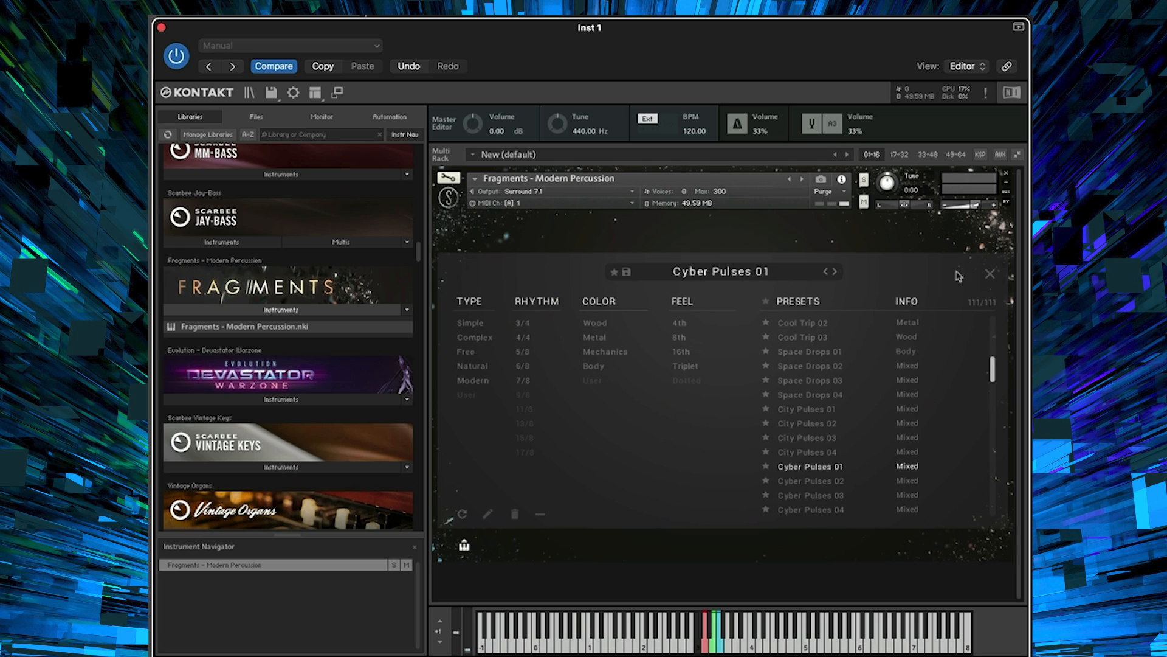
{"action": "left_click", "coordinate": [990, 274]}
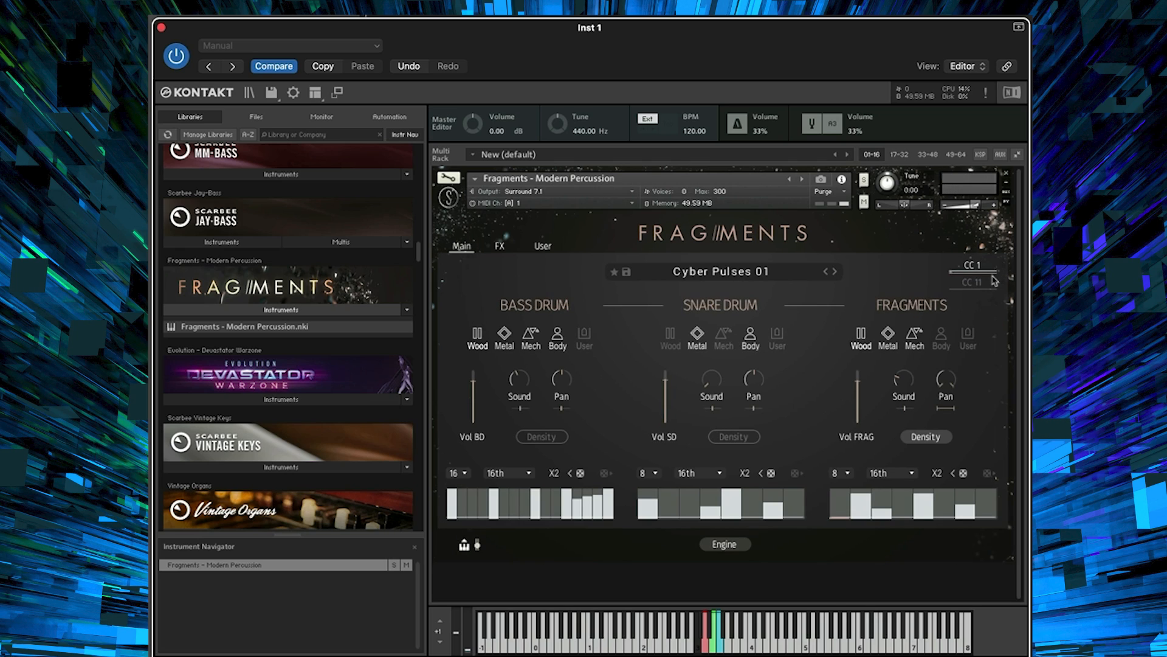
{"action": "key", "text": "space"}
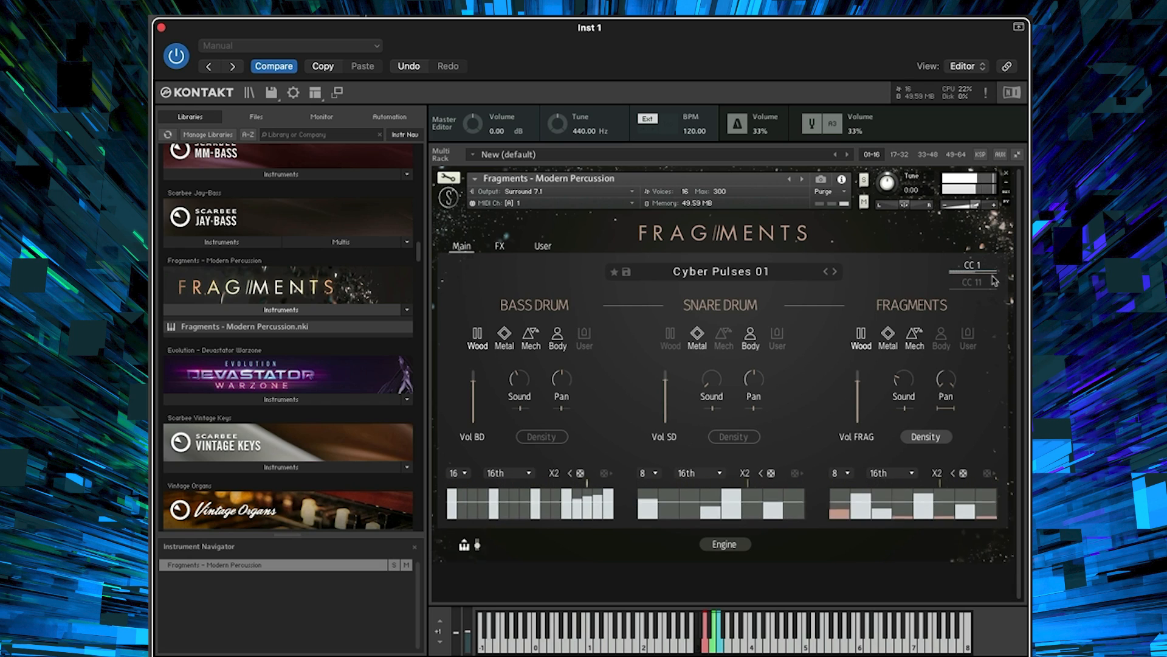
- Stop and restart playback, assign the Density control to CC 11 on the User page, and return to the main page
{"action": "key", "text": "space"}
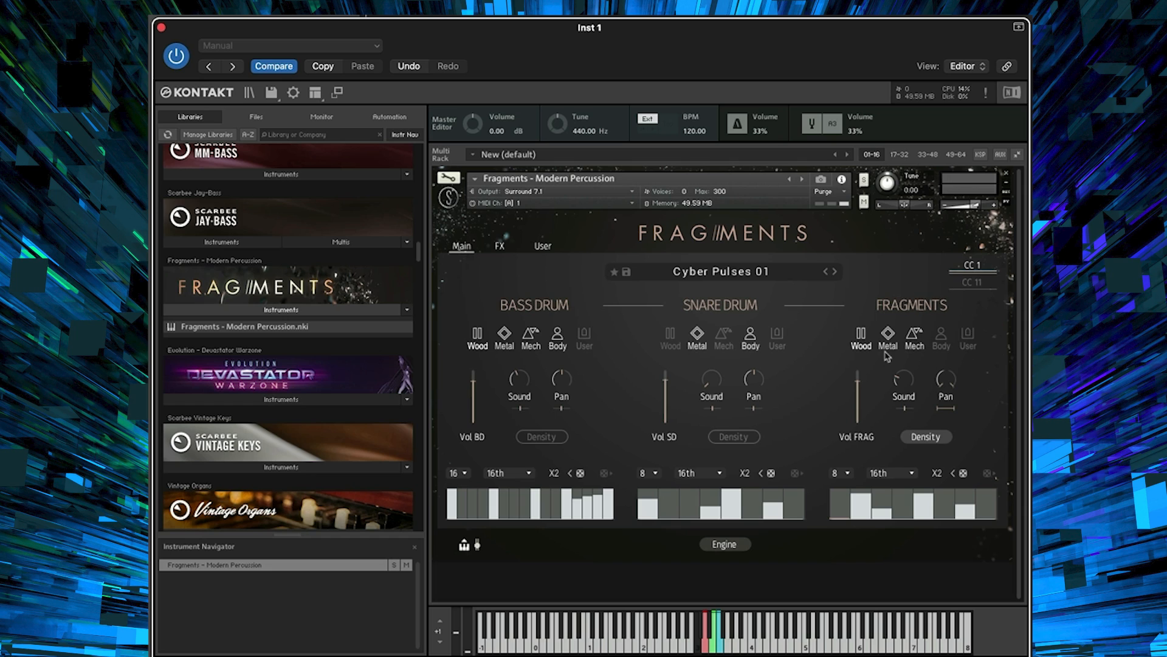
{"action": "key", "text": "space"}
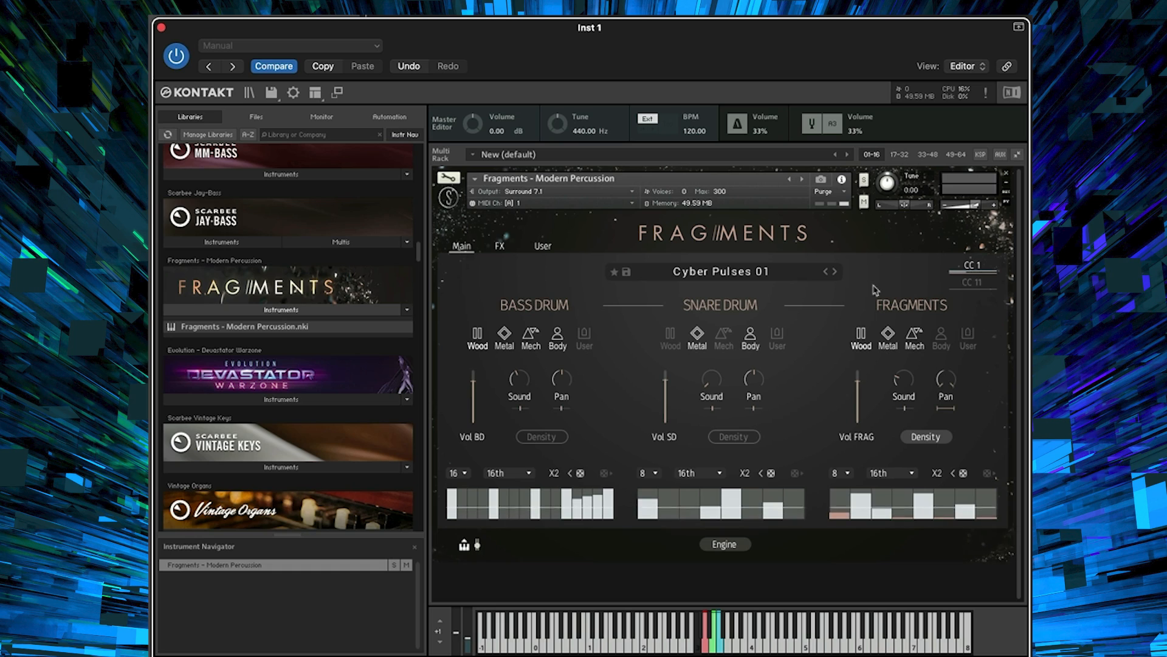
{"action": "left_click", "coordinate": [543, 245]}
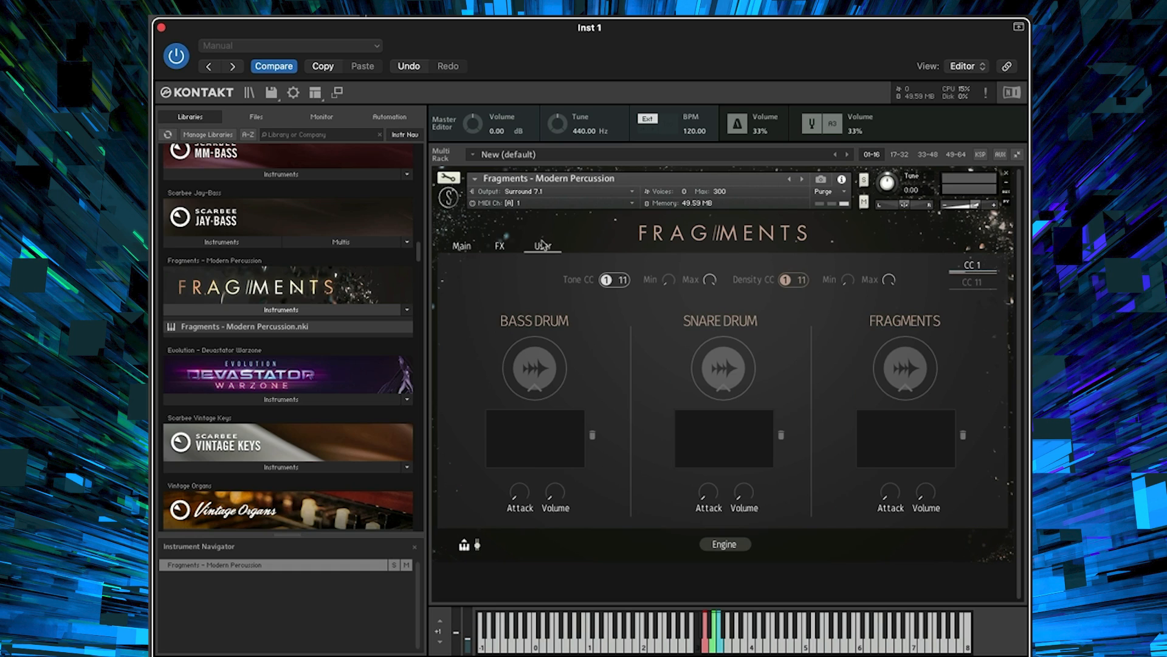
{"action": "left_click", "coordinate": [801, 280]}
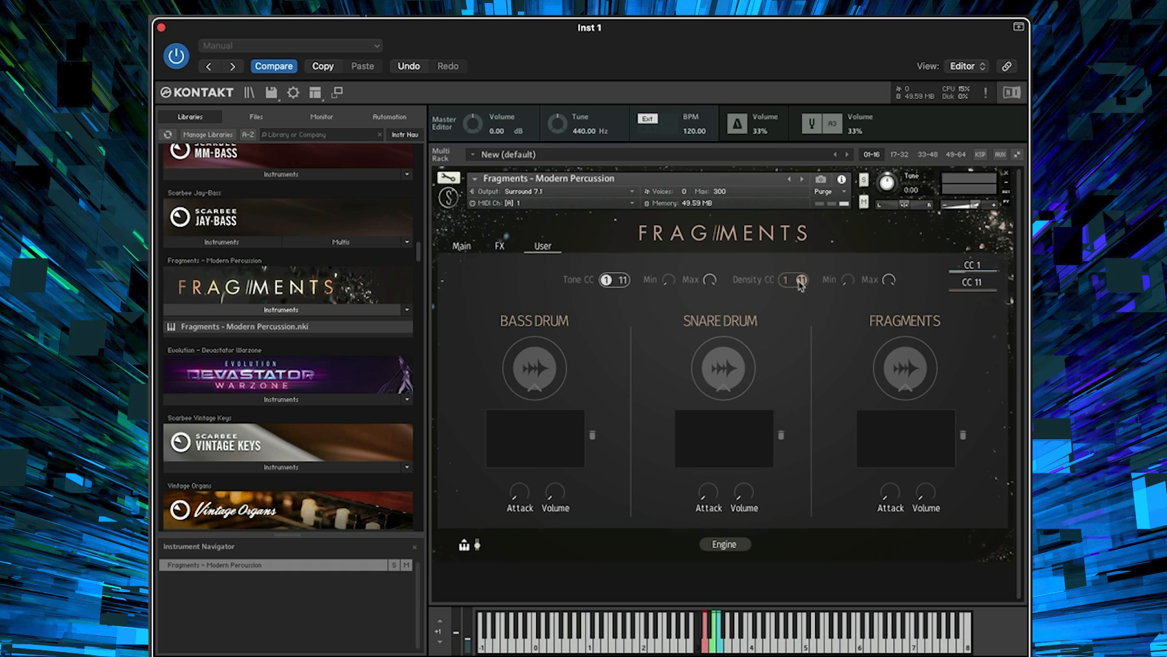
{"action": "left_click", "coordinate": [462, 249]}
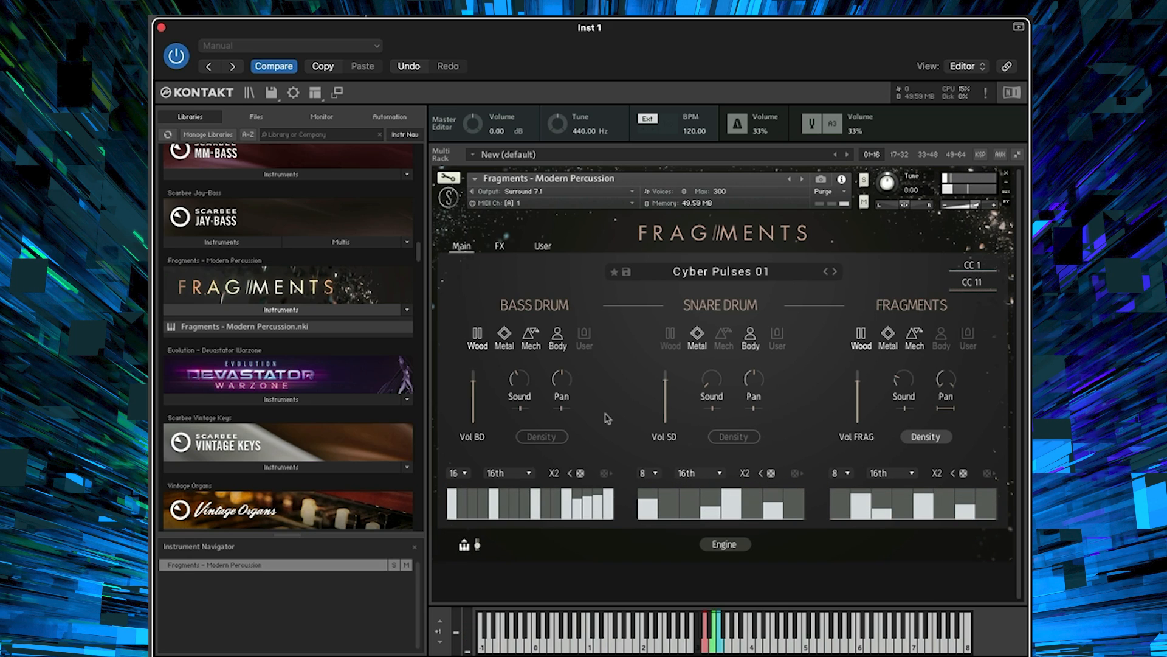
- Advance to the Cyber Pulses 02 preset, then find and load Reflection Pulses 02 further down the preset list
{"action": "left_click", "coordinate": [836, 272]}
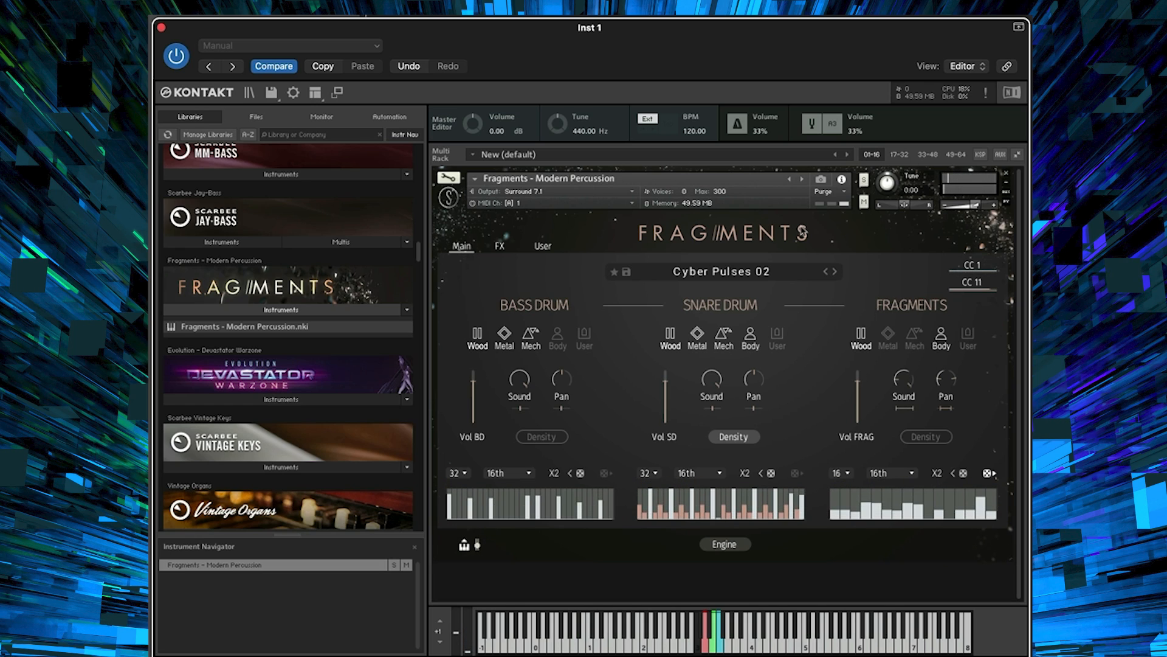
{"action": "left_click", "coordinate": [753, 271]}
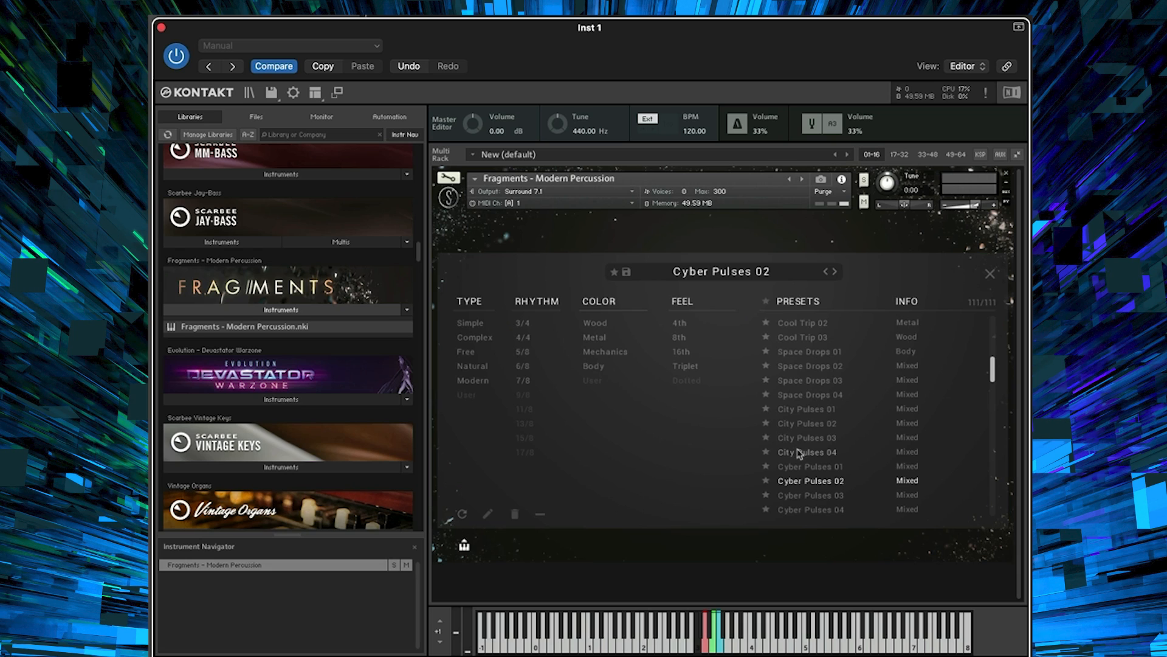
{"action": "left_click_drag", "start_coordinate": [993, 368], "coordinate": [997, 417]}
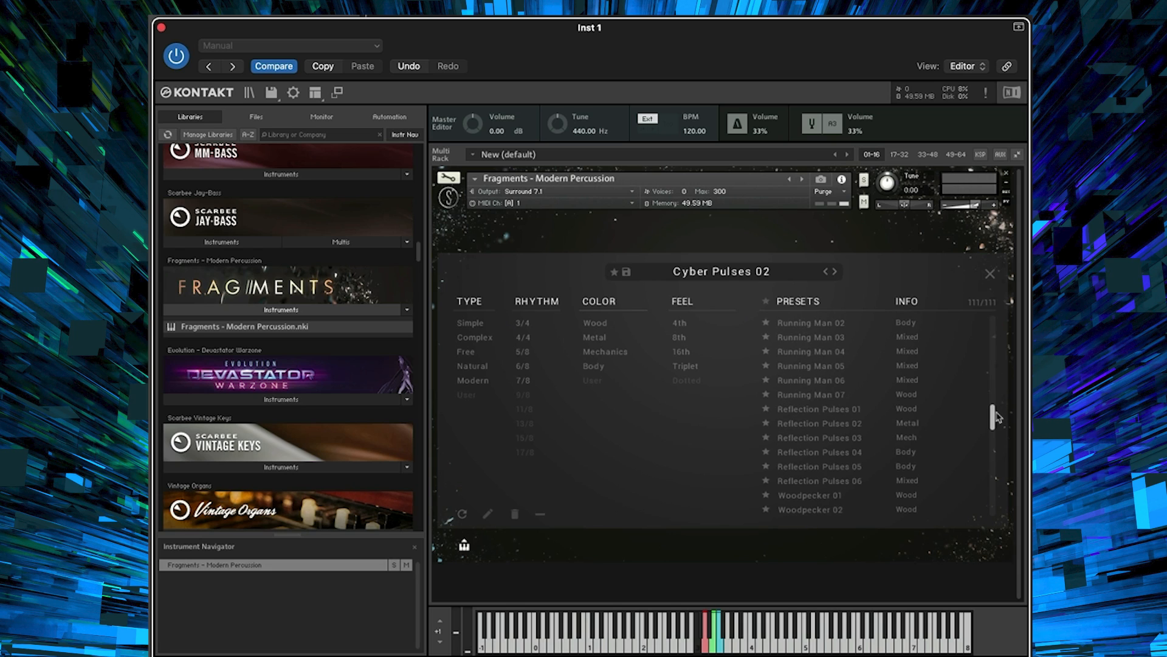
{"action": "double_click", "coordinate": [875, 423]}
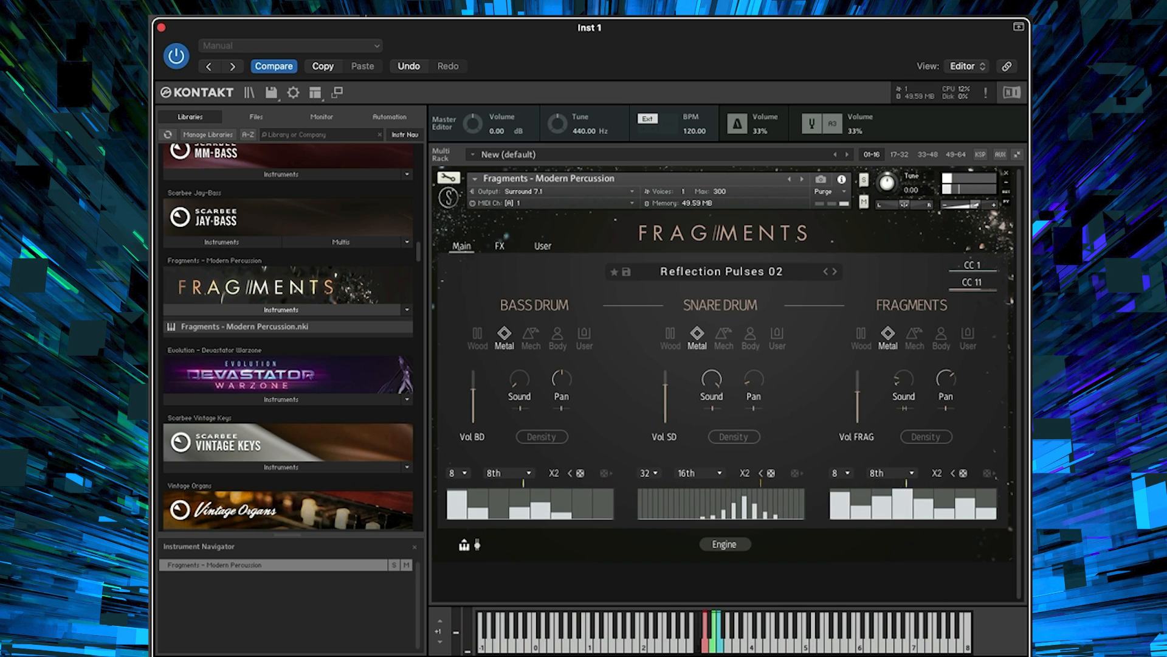
- Enable Density for the snare drum and change its sound sources, trying Body with Wood and ending on Mech and Body
{"action": "left_click", "coordinate": [733, 437]}
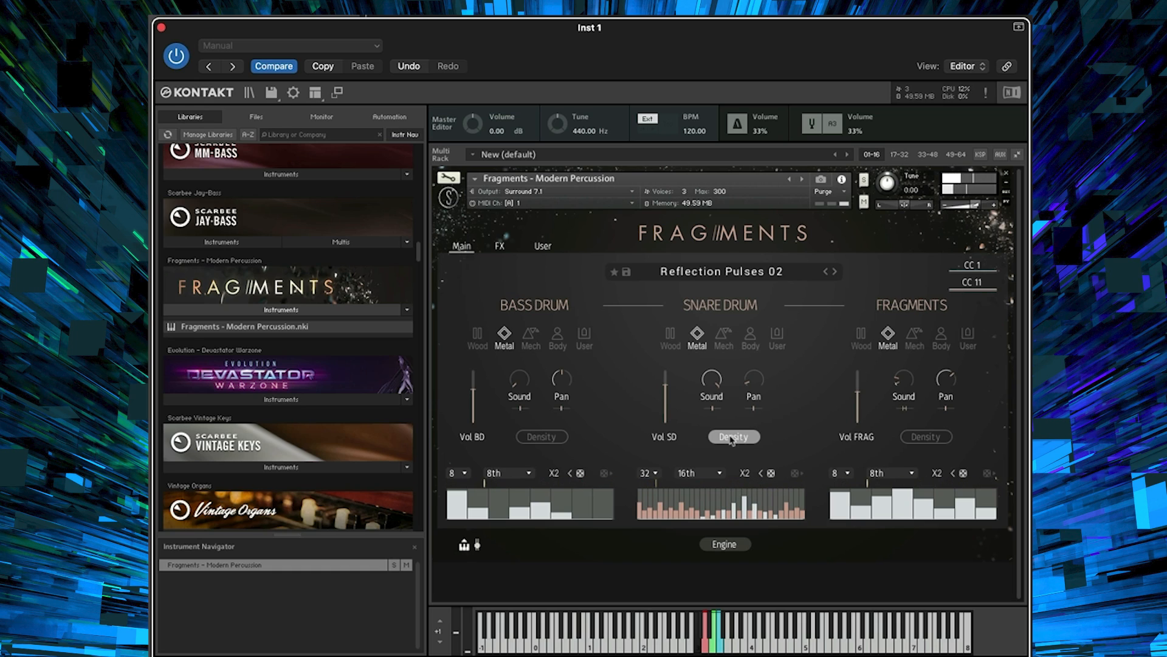
{"action": "left_click", "coordinate": [750, 337]}
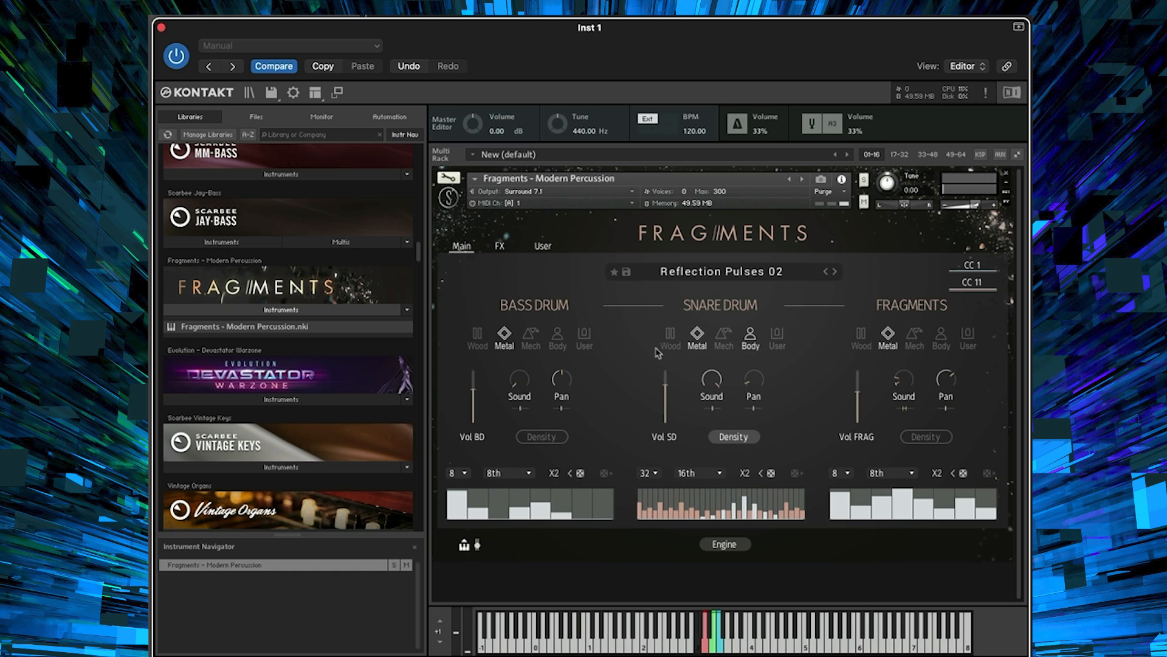
{"action": "left_click", "coordinate": [670, 337]}
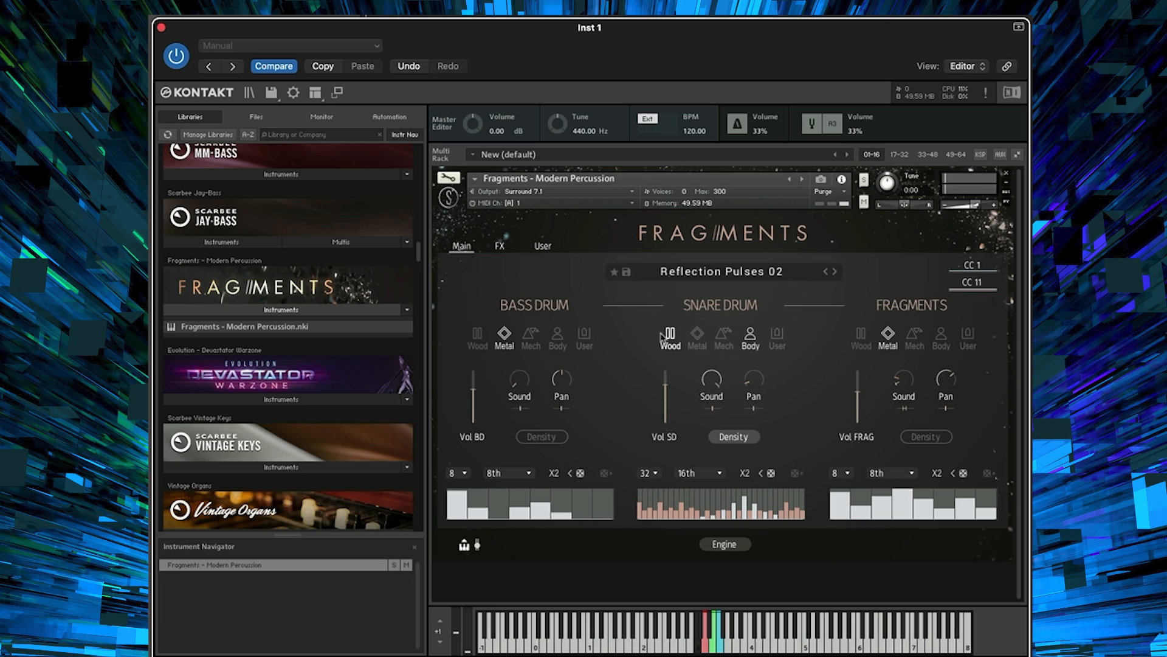
{"action": "left_click", "coordinate": [721, 335]}
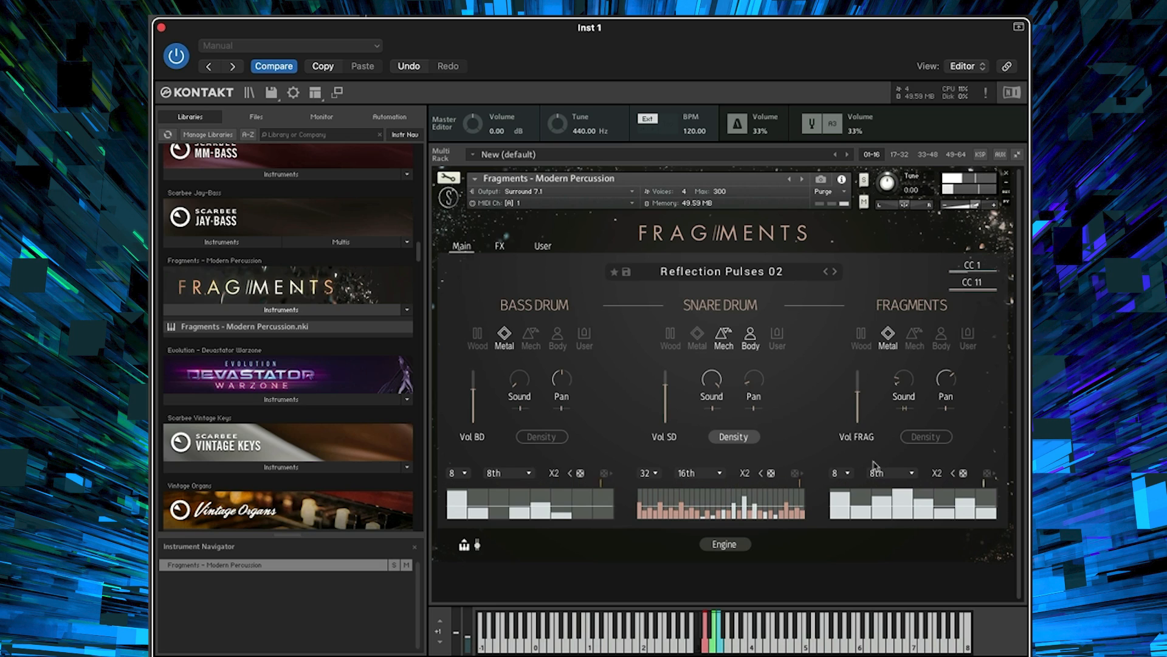
- Find and load the Espana 04 preset further down the preset list, and close the browser
{"action": "left_click", "coordinate": [750, 274]}
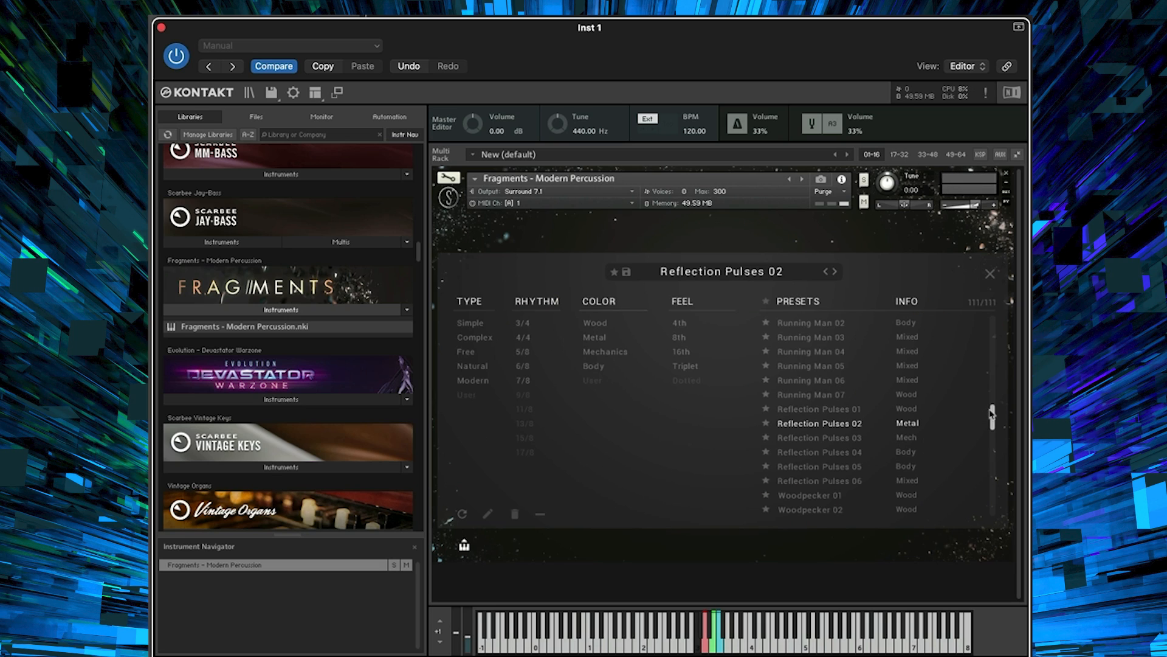
{"action": "scroll", "coordinate": [961, 426], "scroll_direction": "down", "scroll_amount": 5}
{"action": "left_click", "coordinate": [856, 440]}
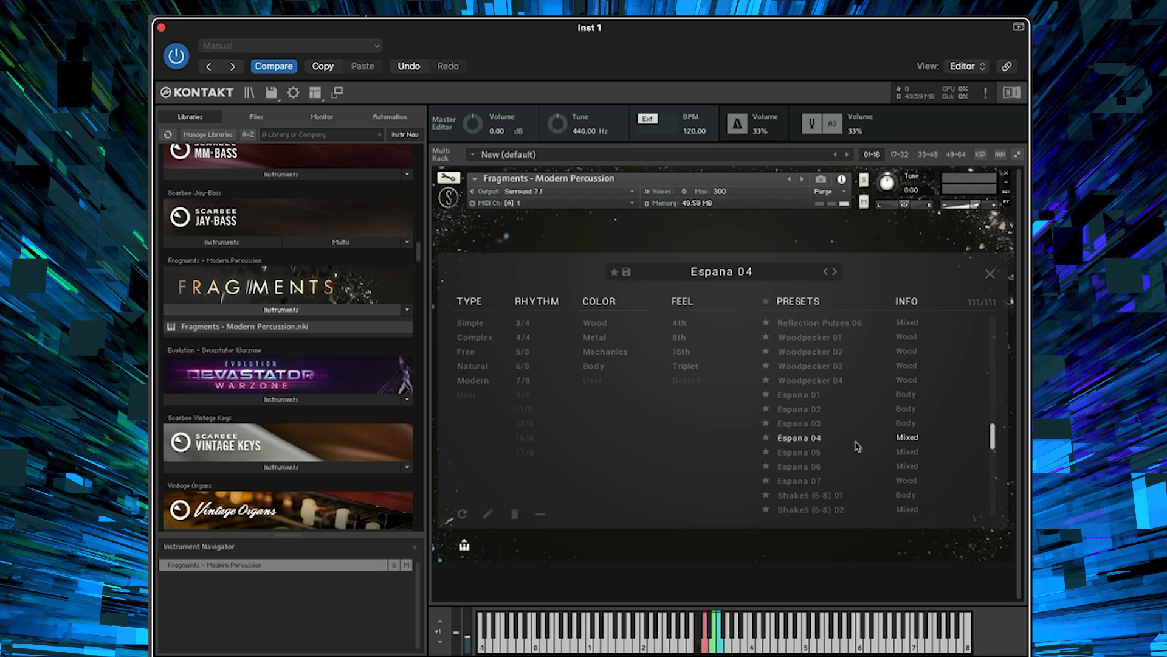
{"action": "left_click", "coordinate": [990, 273]}
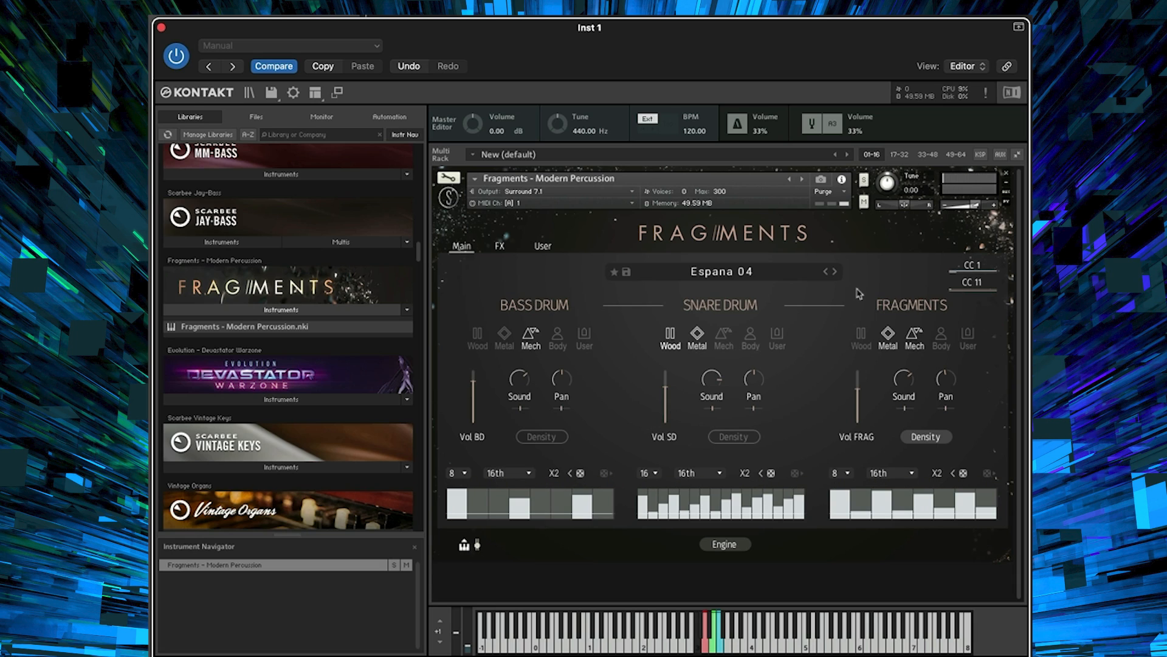
- Advance through the presets to Espana 07 and enable Density for the snare drum
{"action": "left_click", "coordinate": [836, 273]}
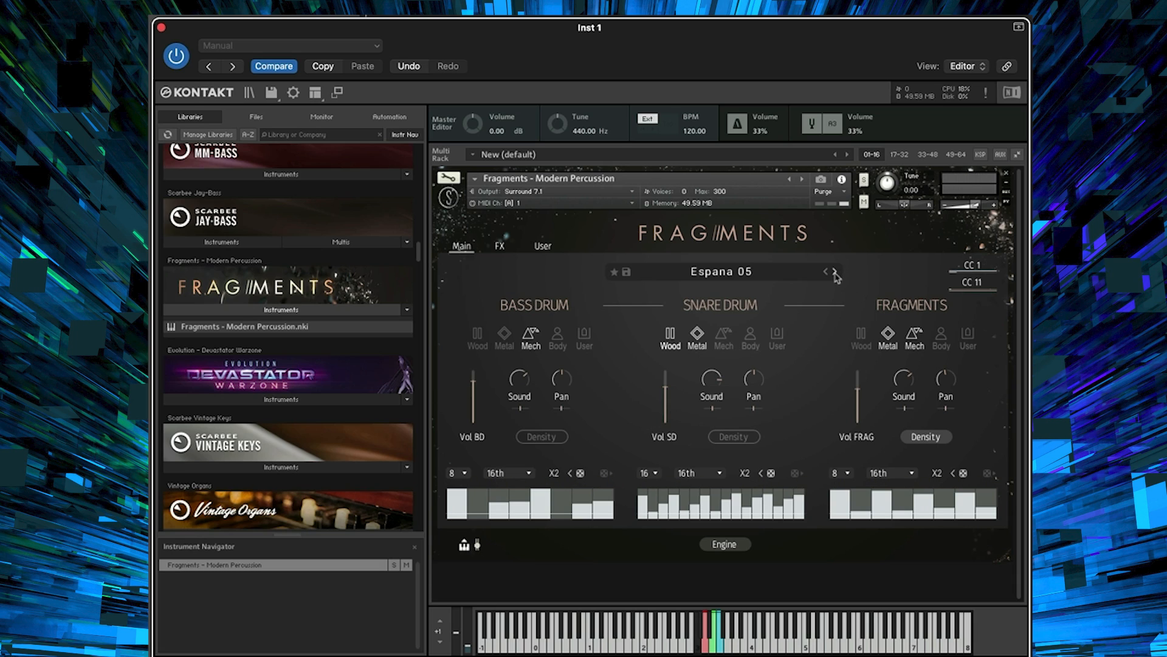
{"action": "left_click", "coordinate": [835, 272]}
{"action": "left_click", "coordinate": [836, 272]}
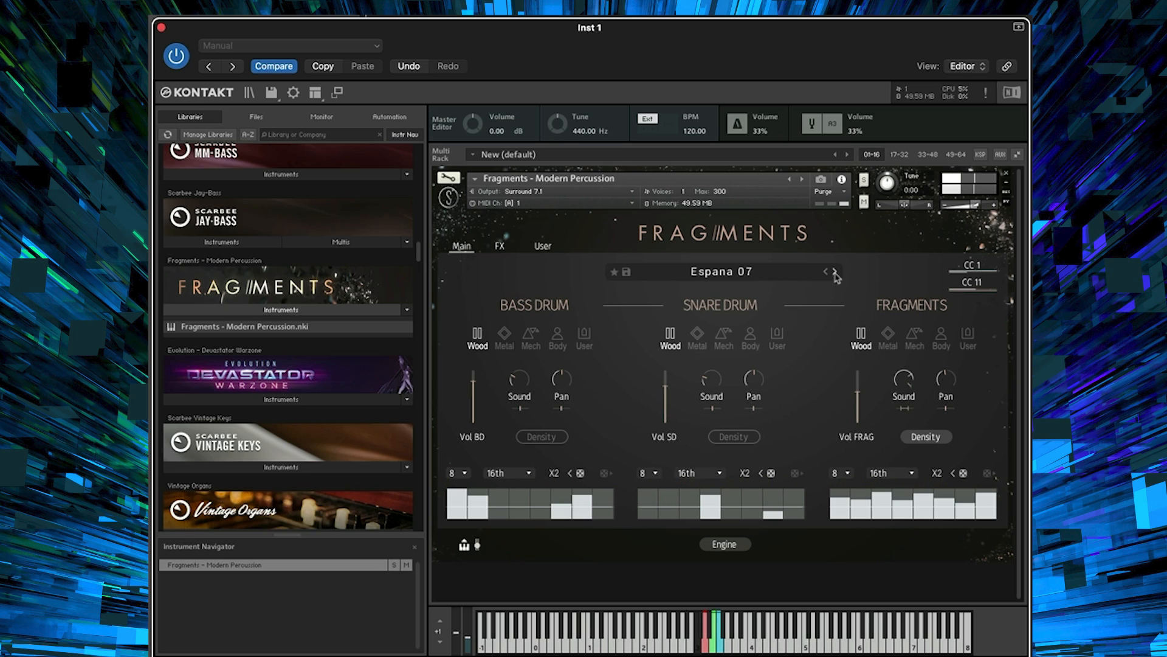
{"action": "left_click", "coordinate": [746, 433]}
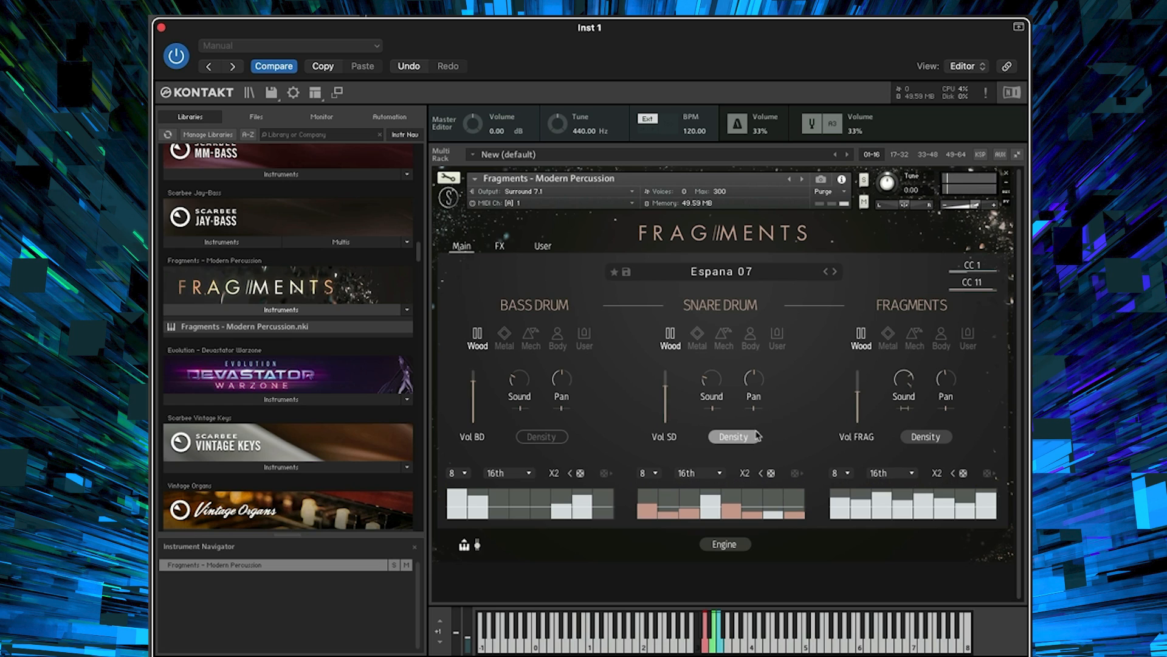
- Find and load the Modern Heartbeat (6-8) 04 preset from the preset list
{"action": "left_click", "coordinate": [743, 272]}
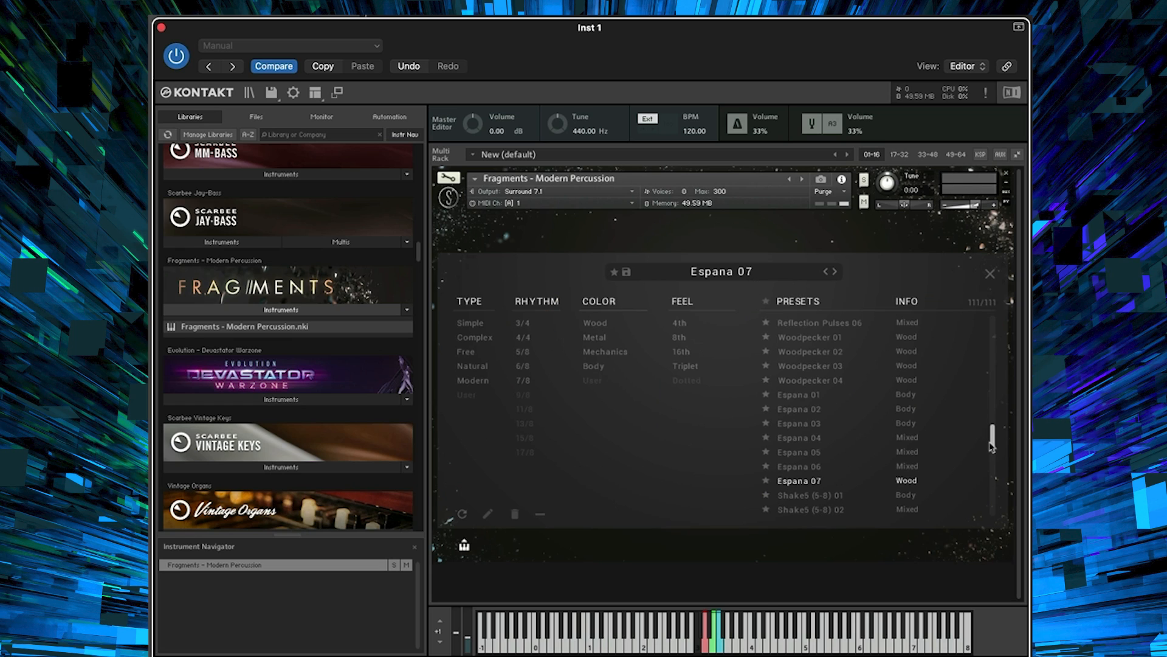
{"action": "left_click_drag", "start_coordinate": [991, 444], "coordinate": [998, 470]}
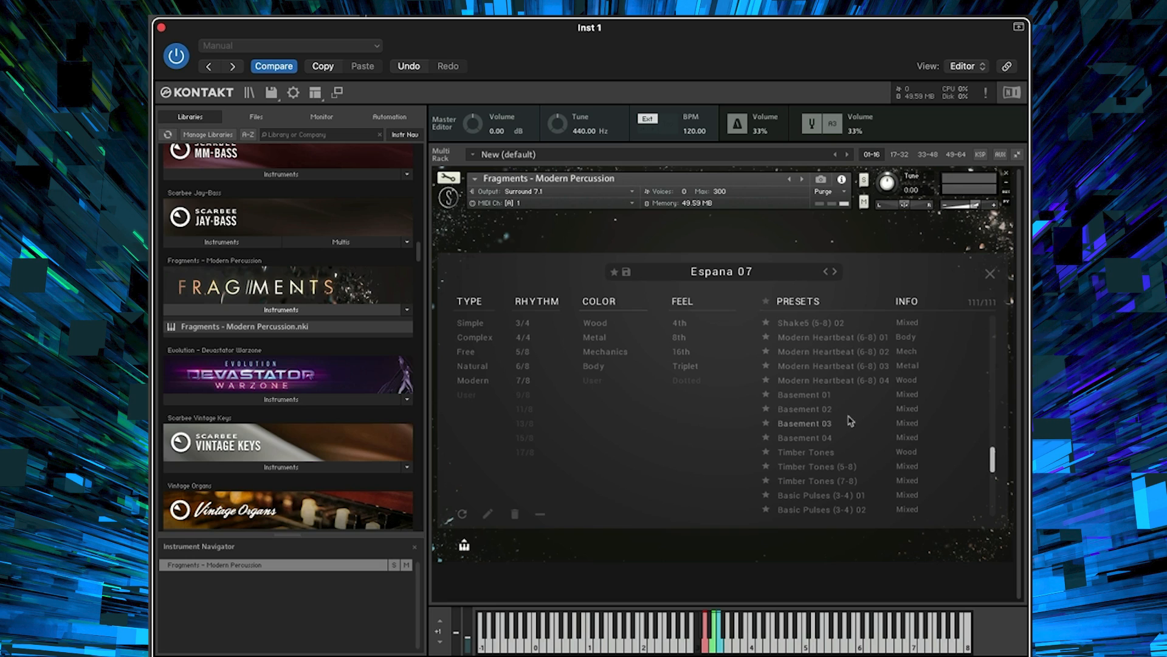
{"action": "double_click", "coordinate": [848, 380]}
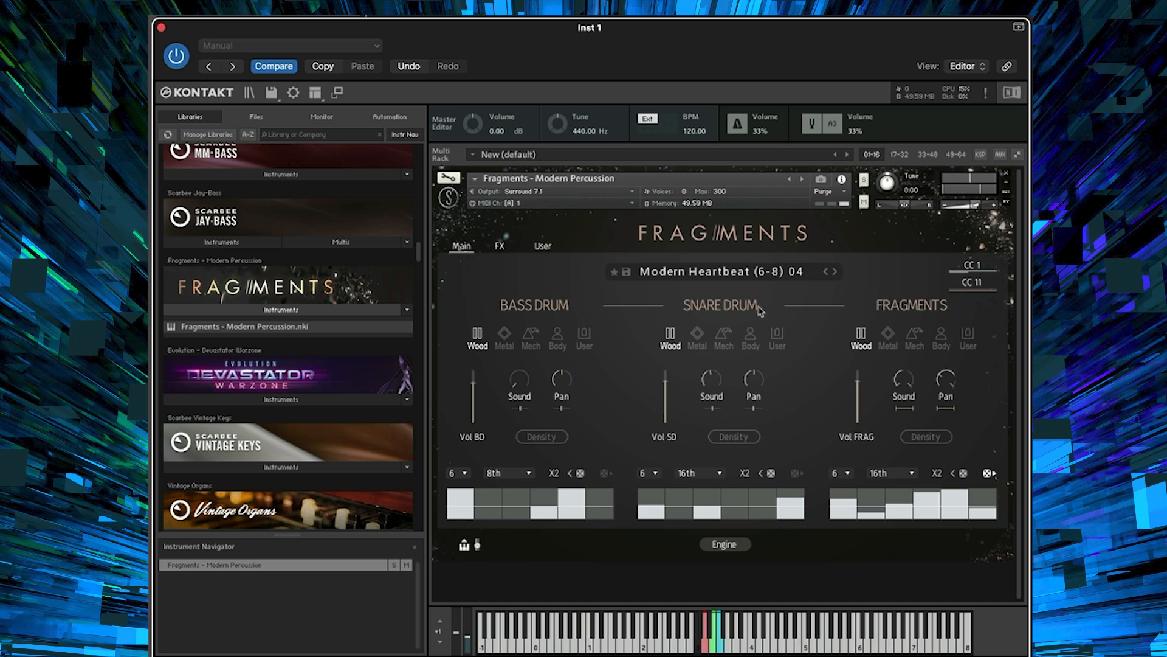
- Find and load the Basic Pulses (7-8) 01 preset, and enable Density for the snare drum
{"action": "left_click", "coordinate": [738, 272]}
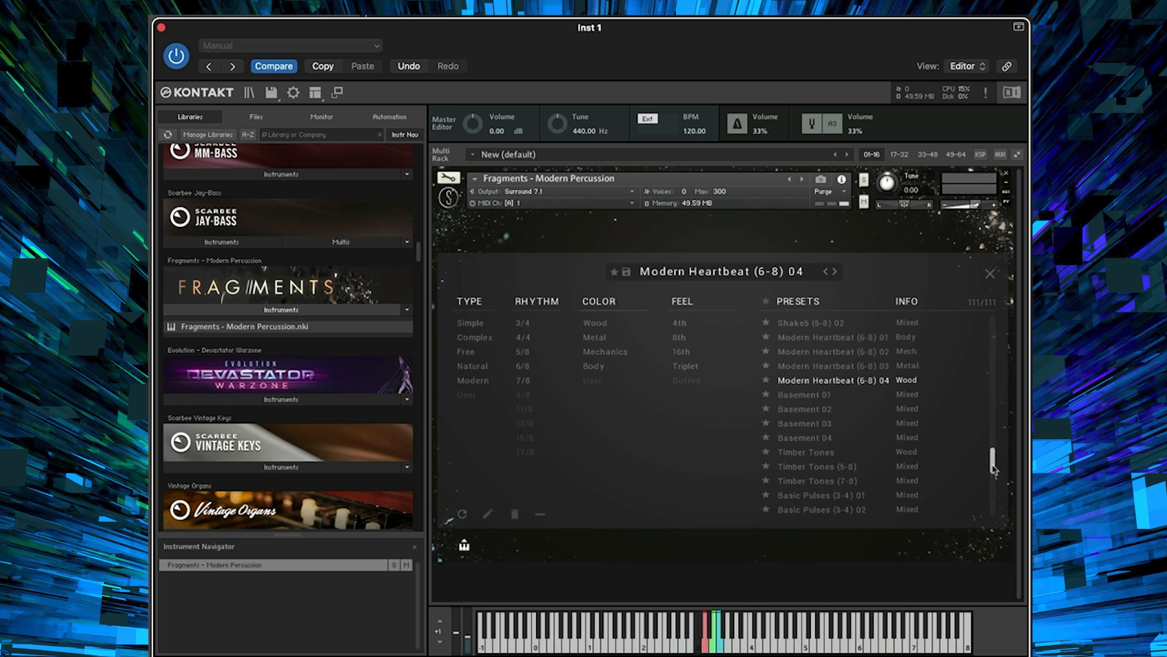
{"action": "left_click_drag", "start_coordinate": [994, 468], "coordinate": [989, 486]}
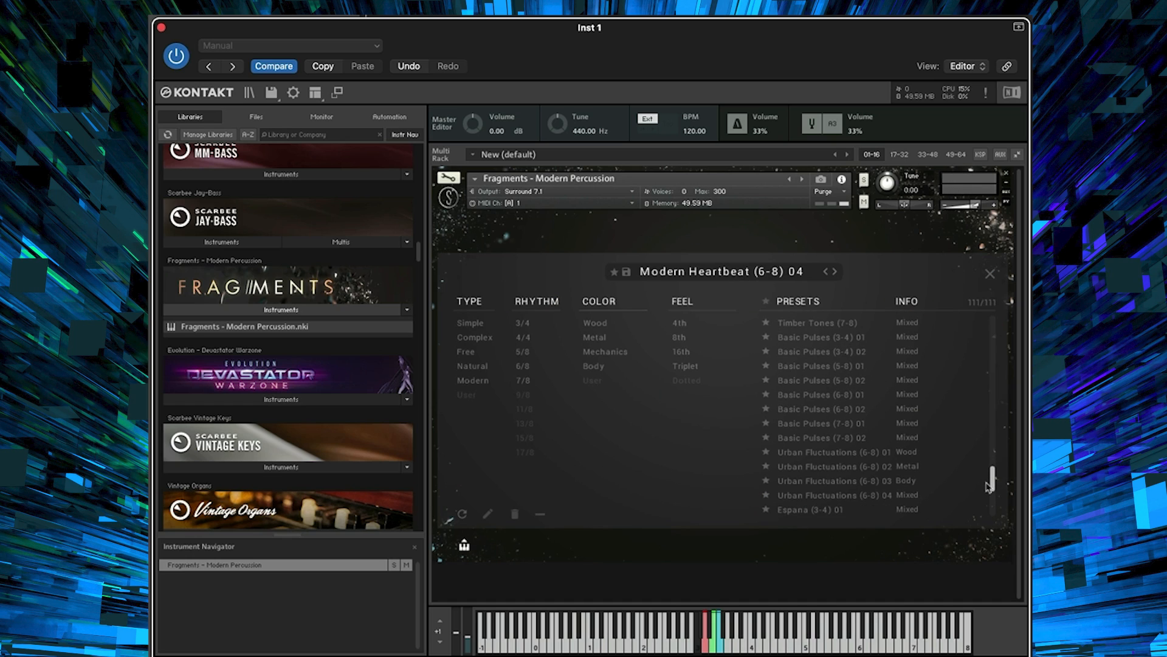
{"action": "double_click", "coordinate": [856, 426]}
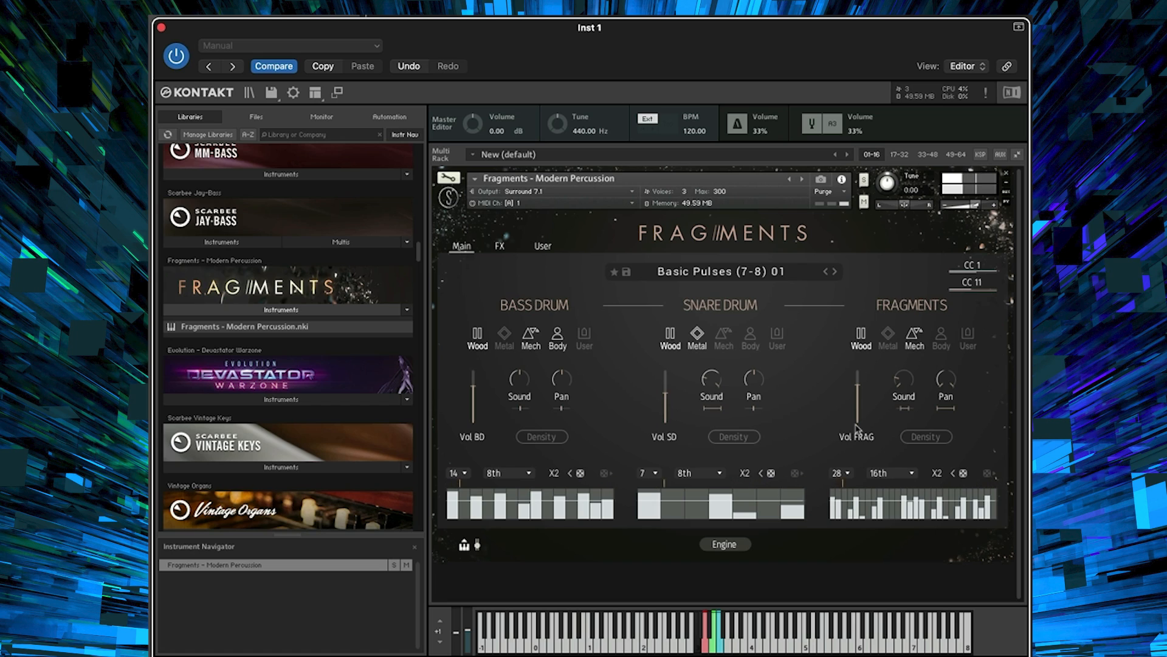
{"action": "left_click", "coordinate": [753, 438]}
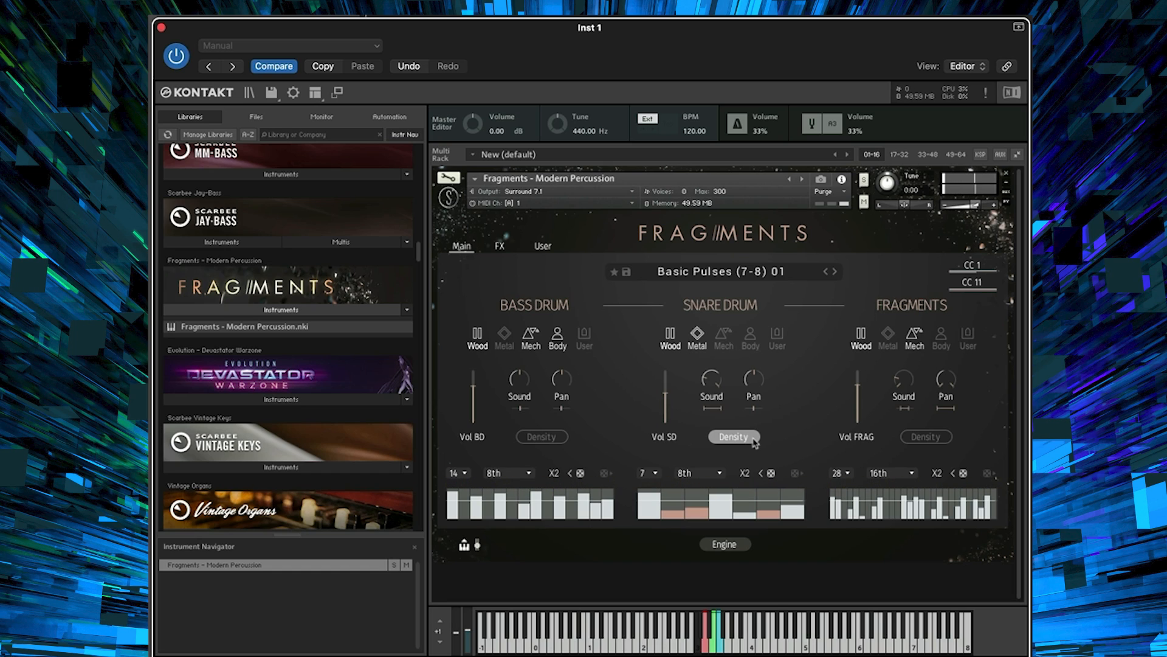
- Load the Urban Fluctuations (6-8) 04 preset from the preset list and toggle the snare drum's Density
{"action": "left_click", "coordinate": [718, 280]}
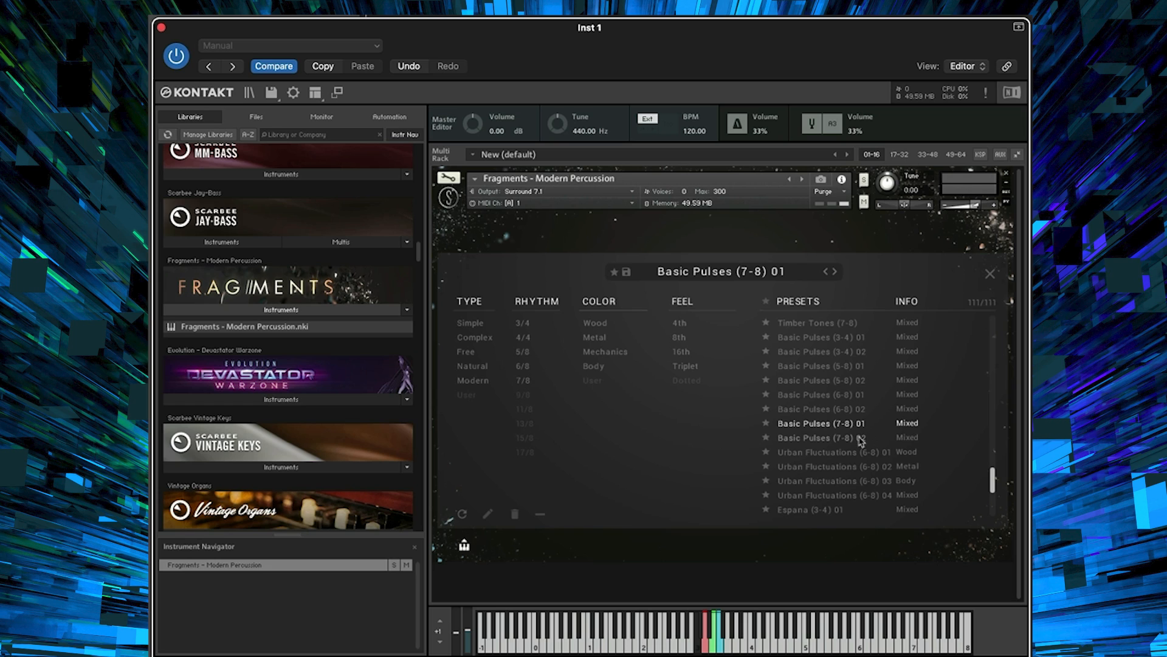
{"action": "left_click", "coordinate": [842, 509]}
{"action": "left_click", "coordinate": [864, 496]}
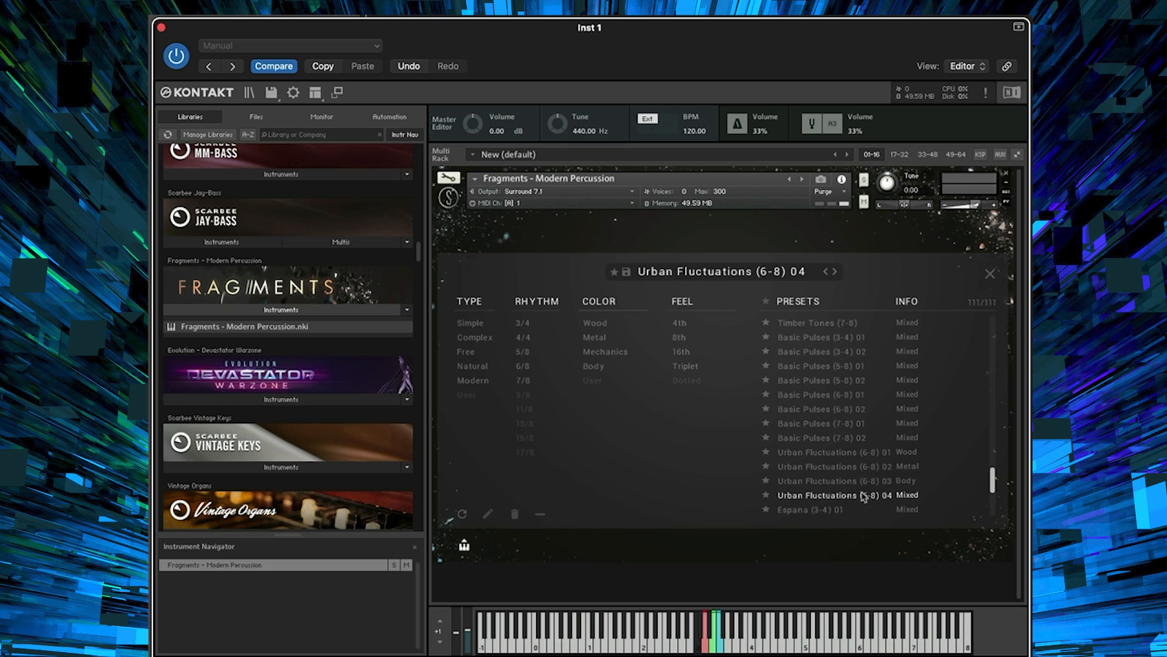
{"action": "left_click", "coordinate": [864, 496]}
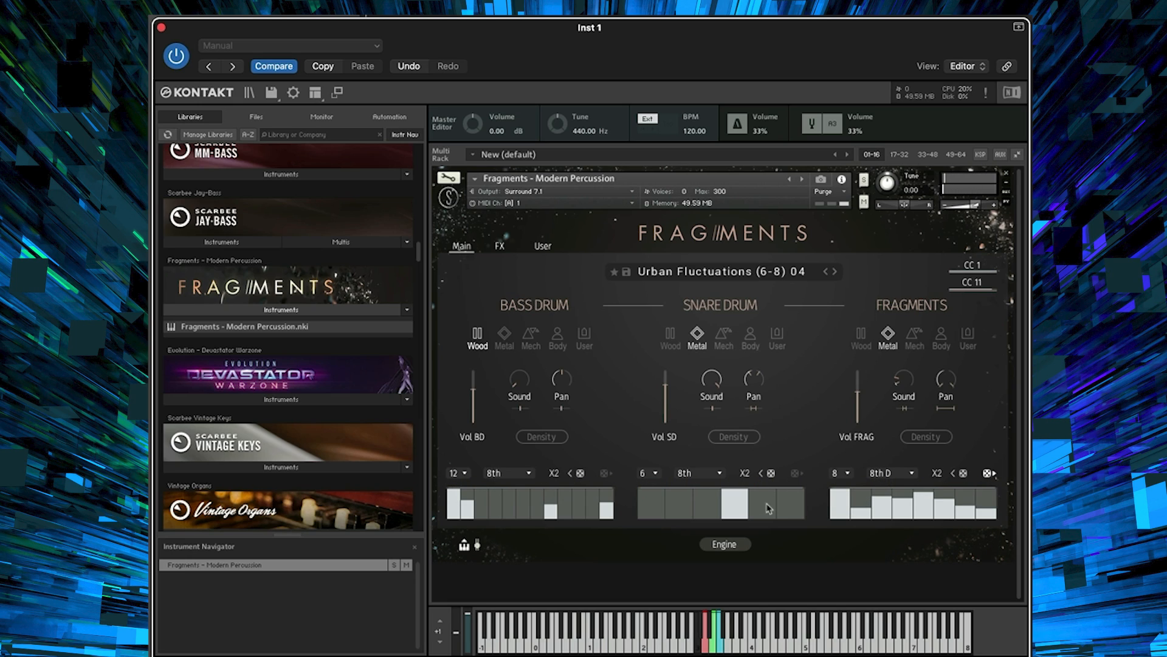
{"action": "left_click", "coordinate": [739, 438]}
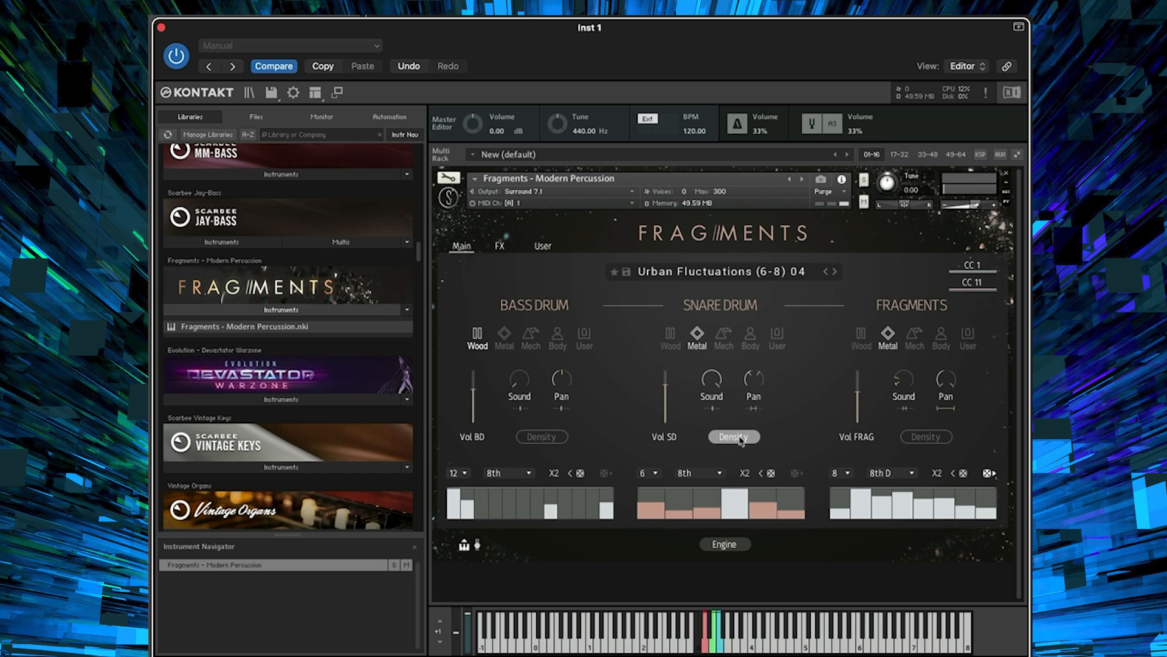
{"action": "left_click", "coordinate": [741, 438]}
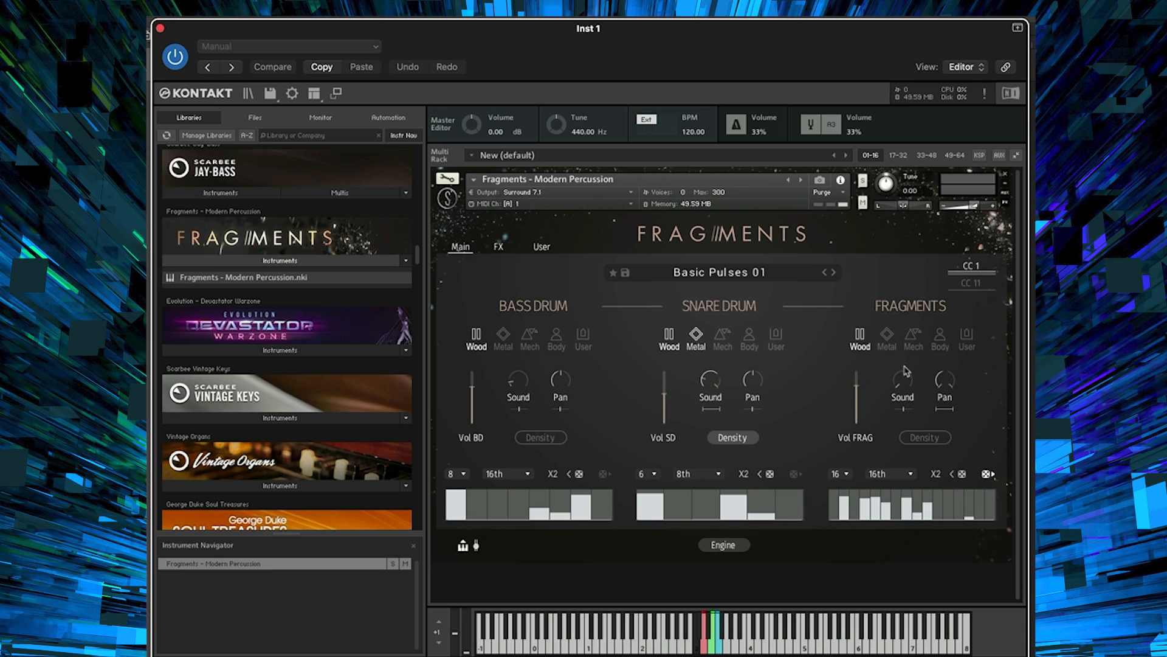
- Switch the Fragments section's sound sources to Metal and Mech, and turn up the Sound controls of the bass drum and Fragments
{"action": "left_click", "coordinate": [860, 338]}
{"action": "left_click", "coordinate": [887, 336]}
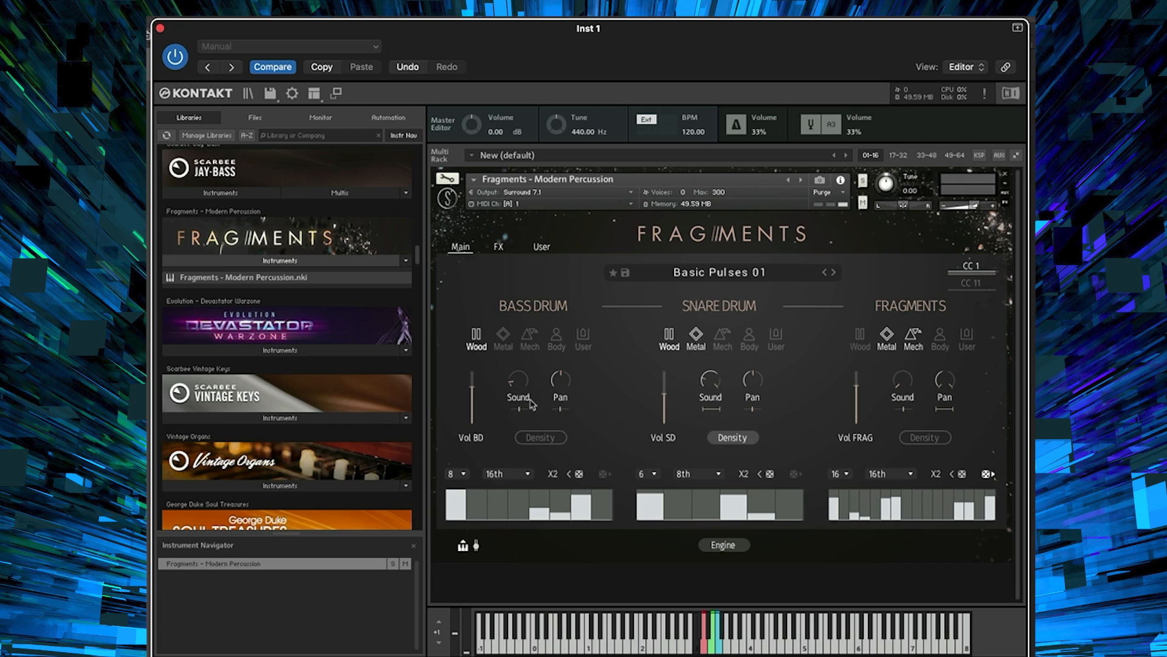
{"action": "mouse_move", "coordinate": [516, 384]}
{"action": "left_mouse_down"}
{"action": "mouse_move", "coordinate": [547, 318]}
{"action": "mouse_move", "coordinate": [507, 402]}
{"action": "left_mouse_up"}
{"action": "left_click_drag", "start_coordinate": [514, 379], "coordinate": [555, 301]}
{"action": "left_click_drag", "start_coordinate": [900, 378], "coordinate": [935, 301]}
- Widen the snare drum's Pan range and adjust its Pan and Sound controls
{"action": "mouse_move", "coordinate": [753, 411]}
{"action": "left_mouse_down"}
{"action": "mouse_move", "coordinate": [755, 392]}
{"action": "mouse_move", "coordinate": [756, 416]}
{"action": "mouse_move", "coordinate": [758, 401]}
{"action": "left_mouse_up"}
{"action": "mouse_move", "coordinate": [753, 387]}
{"action": "left_mouse_down"}
{"action": "mouse_move", "coordinate": [755, 404]}
{"action": "mouse_move", "coordinate": [754, 388]}
{"action": "left_mouse_up"}
{"action": "left_click_drag", "start_coordinate": [707, 385], "coordinate": [705, 403]}
- Try a wider Sound range for the Fragments section, narrow it again, and enable Density for that section
{"action": "mouse_move", "coordinate": [902, 407]}
{"action": "left_mouse_down"}
{"action": "mouse_move", "coordinate": [914, 377]}
{"action": "mouse_move", "coordinate": [898, 408]}
{"action": "mouse_move", "coordinate": [920, 414]}
{"action": "left_mouse_up"}
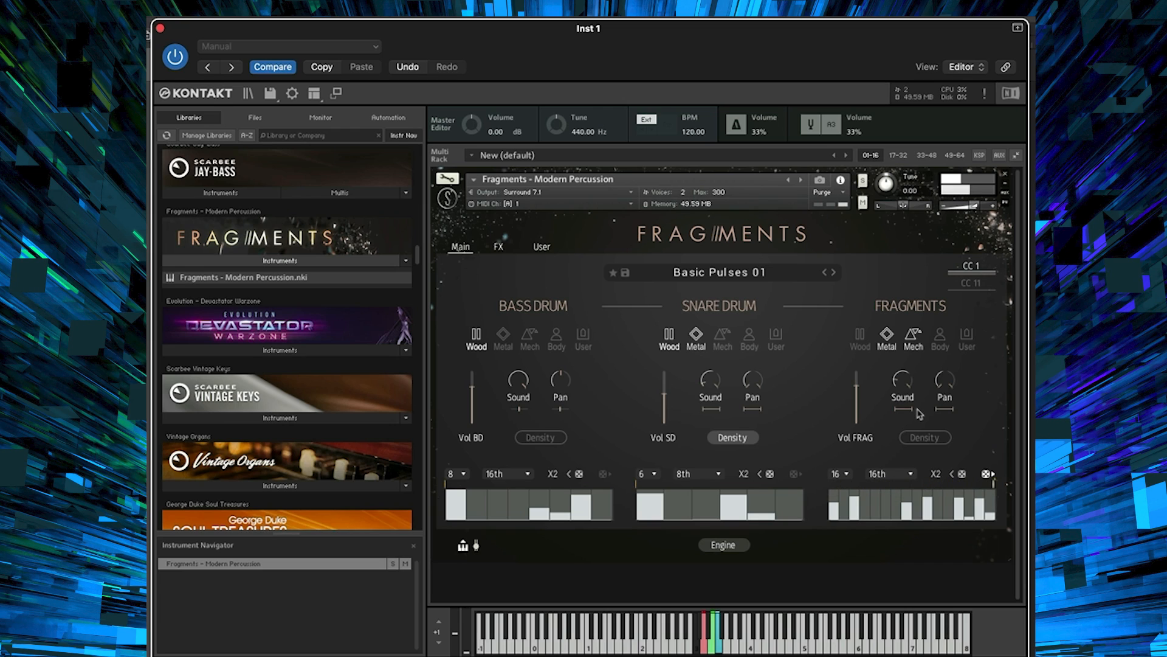
{"action": "left_click_drag", "start_coordinate": [910, 410], "coordinate": [906, 428]}
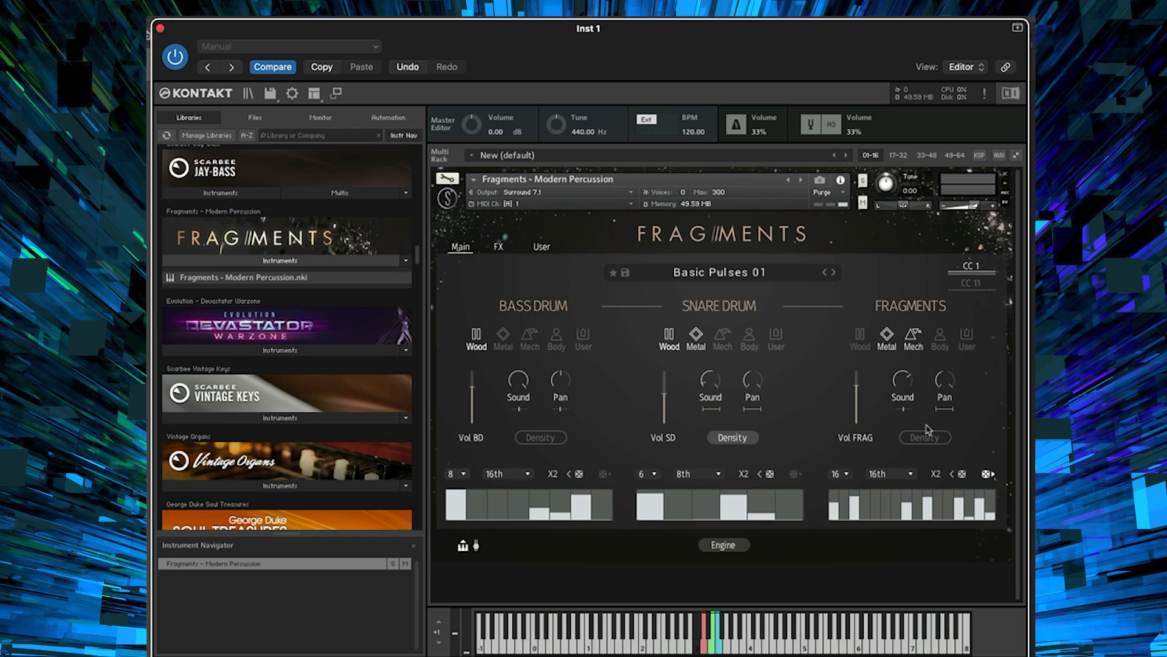
{"action": "left_click", "coordinate": [929, 438]}
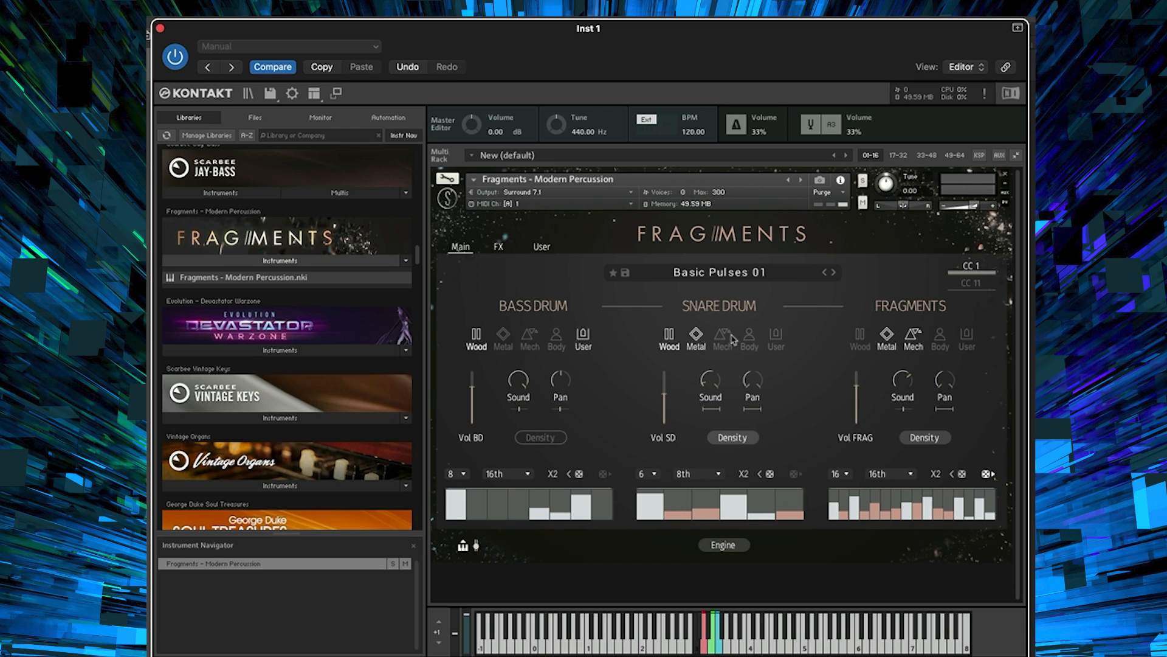
- Turn off the Engine and audition individual percussion sounds on the on-screen keyboard
{"action": "left_click", "coordinate": [741, 550]}
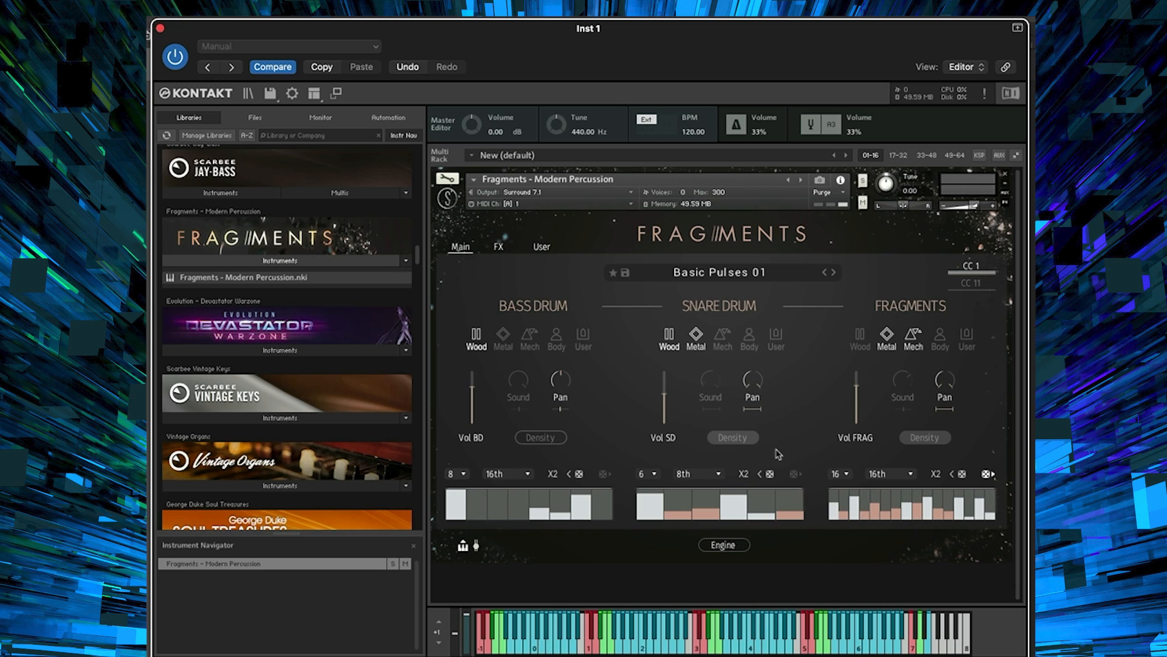
{"action": "left_click", "coordinate": [764, 644]}
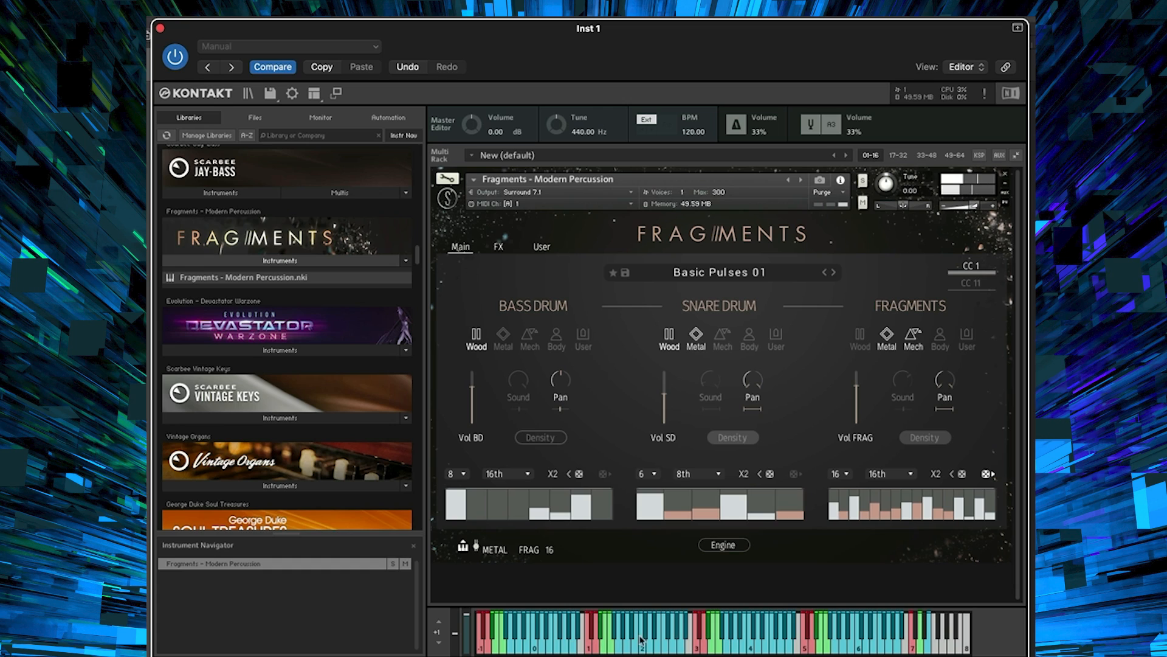
{"action": "left_click", "coordinate": [659, 638]}
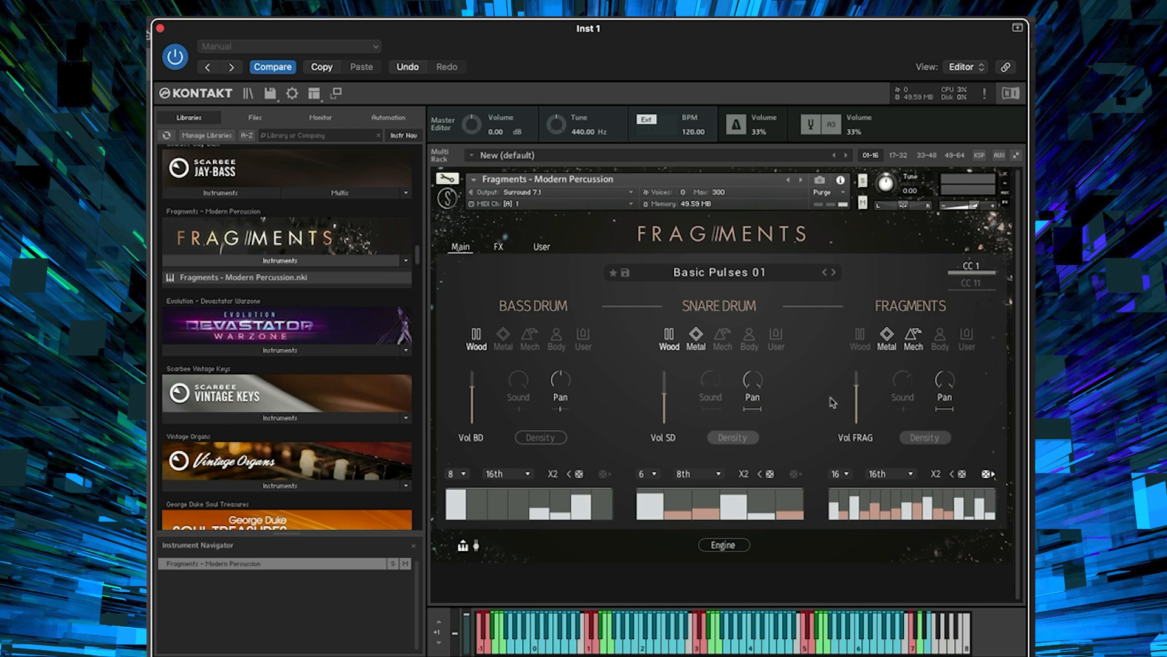
- Randomize the snare drum's step pattern several times
{"action": "left_click", "coordinate": [770, 474]}
{"action": "left_click", "coordinate": [769, 473]}
{"action": "left_click", "coordinate": [769, 474]}
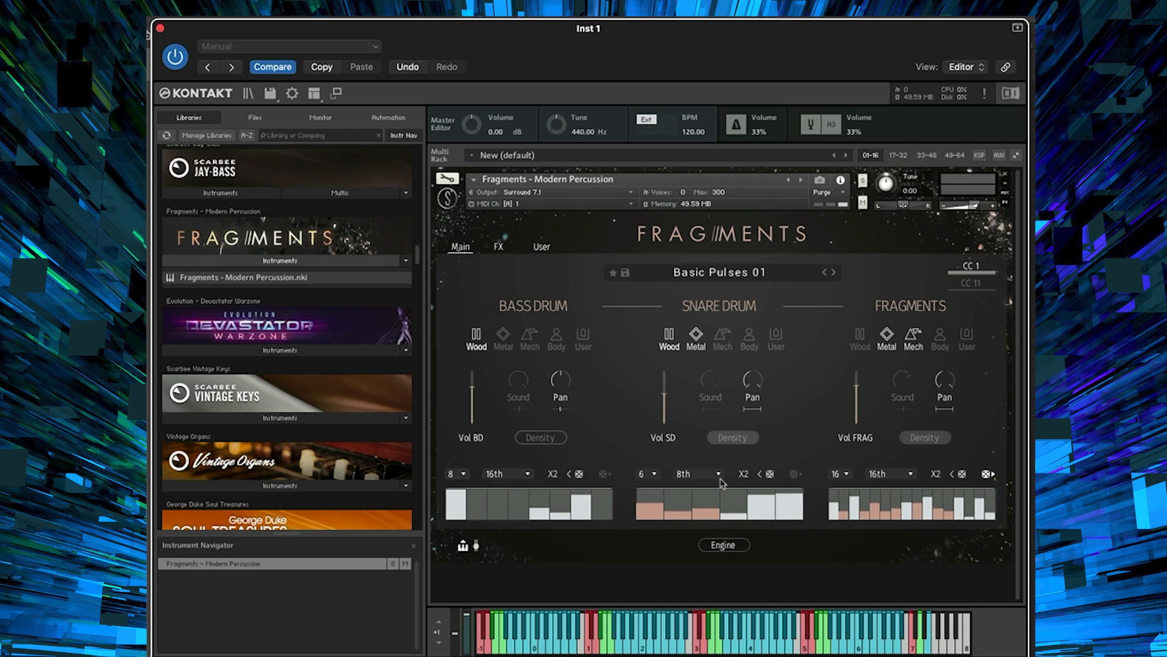
- Set the snare drum pattern's length to 14 steps, keep its 8th-note rate, and turn the Engine back on
{"action": "left_click", "coordinate": [720, 479]}
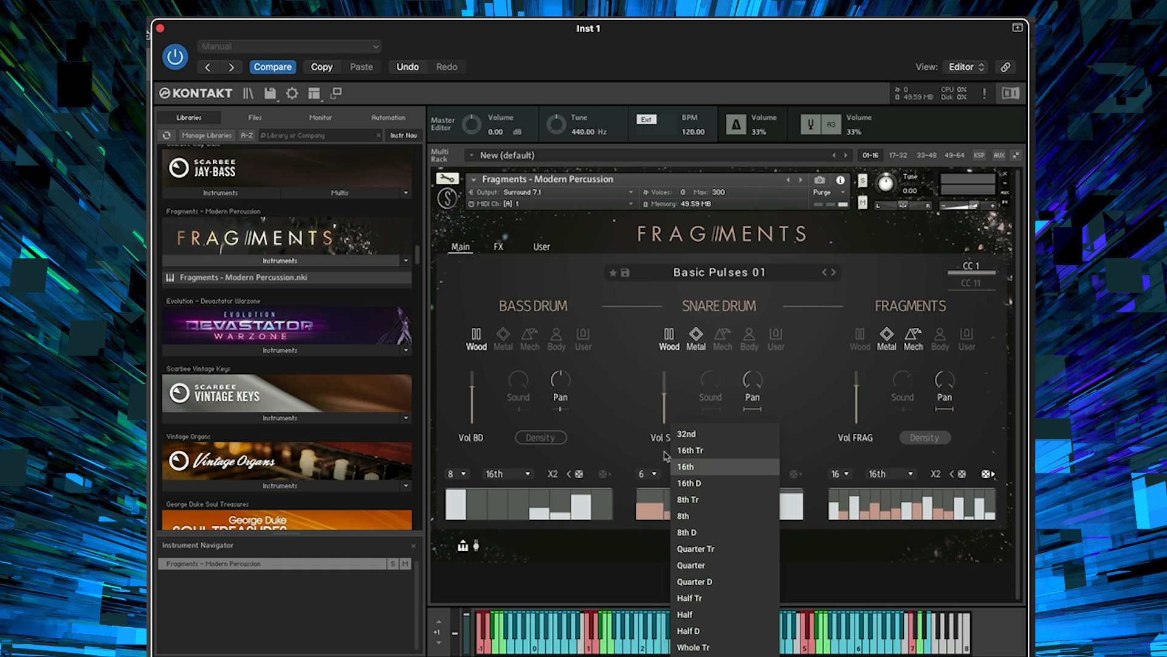
{"action": "left_click", "coordinate": [653, 476]}
{"action": "left_click", "coordinate": [654, 475]}
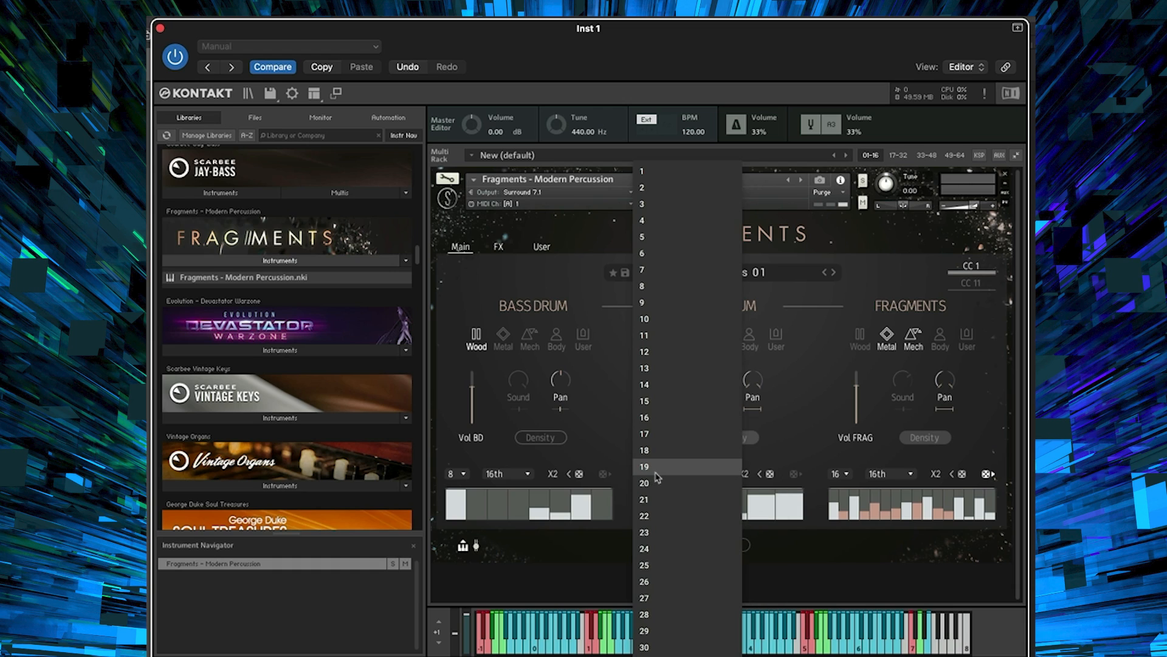
{"action": "left_click", "coordinate": [671, 392]}
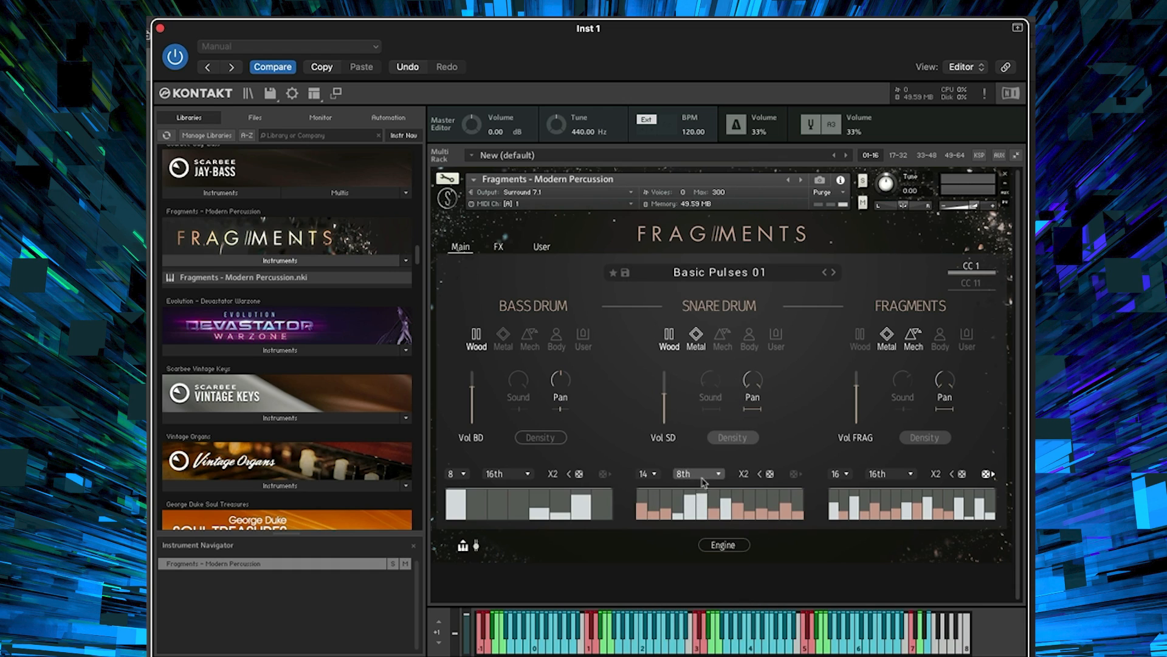
{"action": "left_click", "coordinate": [699, 474]}
{"action": "left_click", "coordinate": [634, 445]}
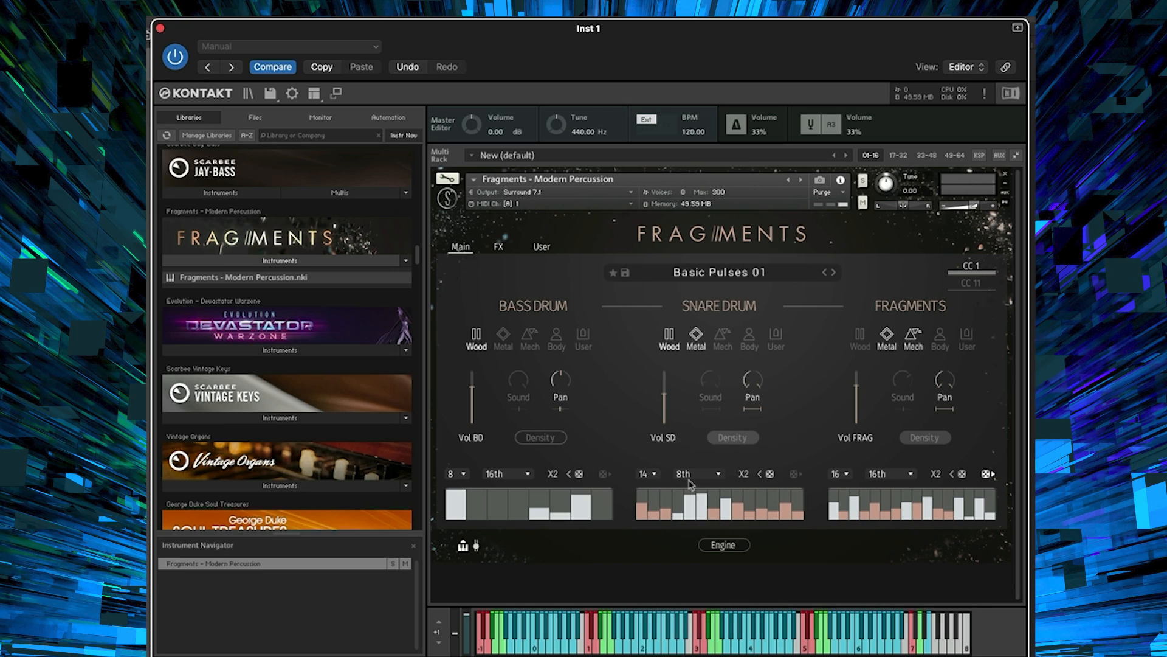
{"action": "left_click", "coordinate": [730, 546]}
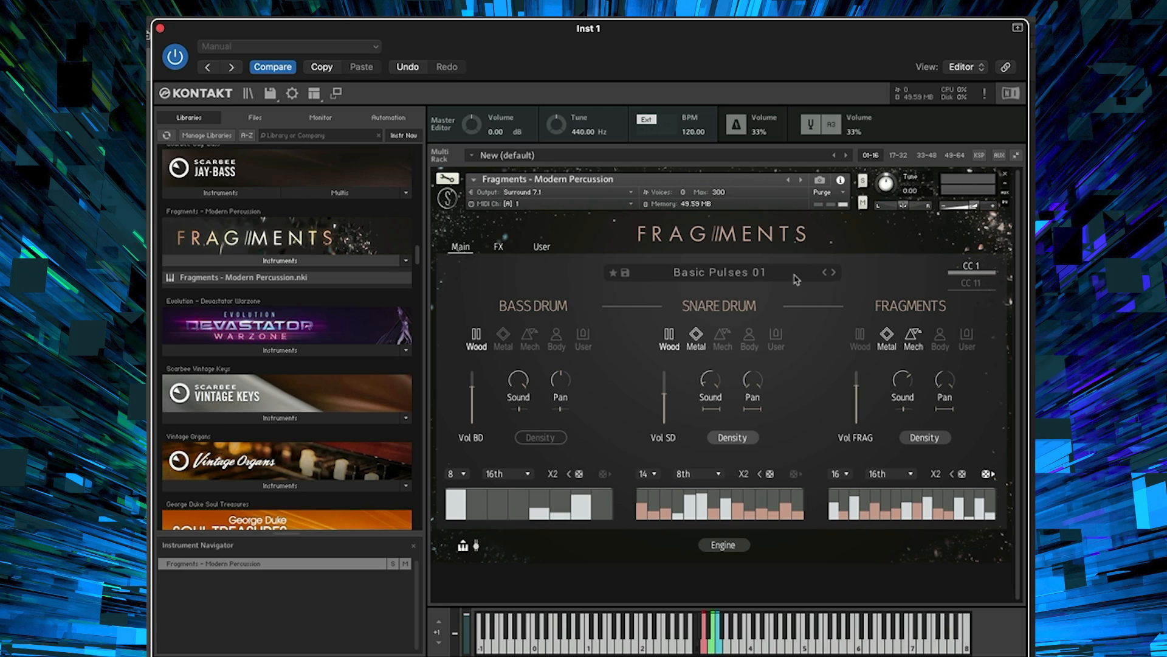
- Raise the effects' Comp amount and the snare drum's Reverb Send, and enable the snare drum's Delay
{"action": "left_click", "coordinate": [511, 253]}
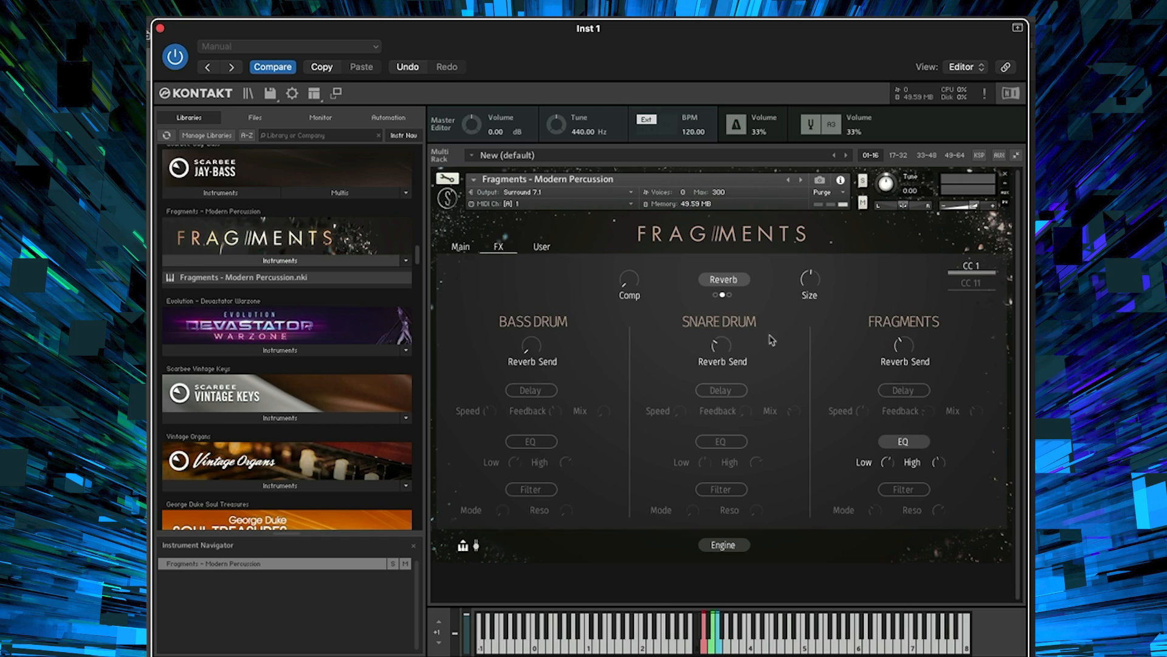
{"action": "left_click", "coordinate": [735, 283]}
{"action": "left_click", "coordinate": [735, 284]}
{"action": "mouse_move", "coordinate": [630, 265]}
{"action": "left_mouse_down"}
{"action": "mouse_move", "coordinate": [641, 243]}
{"action": "mouse_move", "coordinate": [635, 275]}
{"action": "left_mouse_up"}
{"action": "mouse_move", "coordinate": [718, 350]}
{"action": "left_mouse_down"}
{"action": "mouse_move", "coordinate": [729, 322]}
{"action": "mouse_move", "coordinate": [722, 349]}
{"action": "mouse_move", "coordinate": [720, 333]}
{"action": "left_mouse_up"}
{"action": "left_click", "coordinate": [721, 391]}
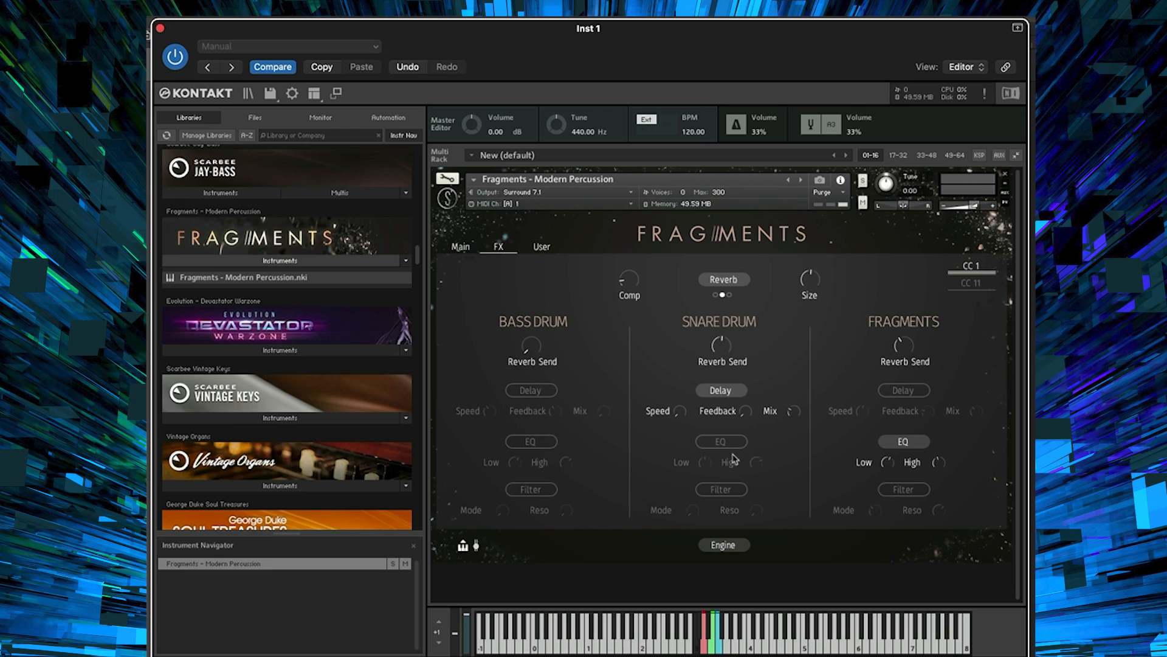
- Enable the snare drum's Filter, adjust its Mode, and try the other reverb types
{"action": "left_click", "coordinate": [731, 487]}
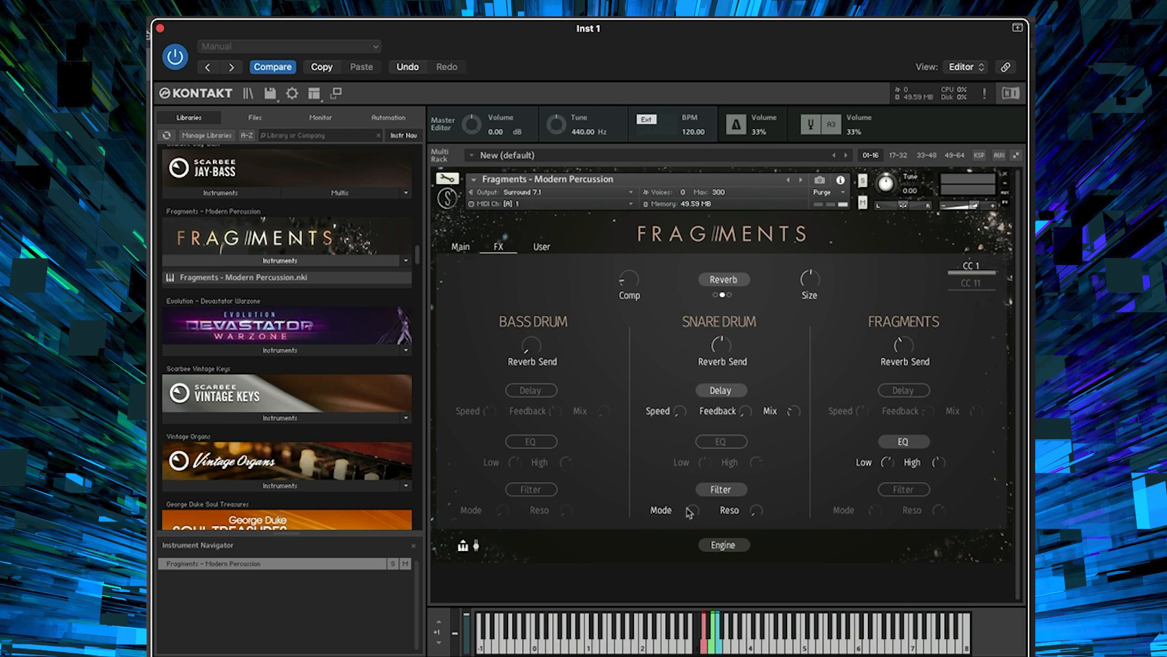
{"action": "mouse_move", "coordinate": [689, 513]}
{"action": "left_mouse_down"}
{"action": "mouse_move", "coordinate": [696, 479]}
{"action": "mouse_move", "coordinate": [681, 493]}
{"action": "left_mouse_up"}
{"action": "left_click_drag", "start_coordinate": [694, 515], "coordinate": [702, 505]}
{"action": "left_click", "coordinate": [729, 295]}
{"action": "left_click", "coordinate": [715, 294]}
- Set the snare drum user sample's Volume to -16.3 dB, adjust its Attack, and toggle the Engine
{"action": "left_click", "coordinate": [538, 254]}
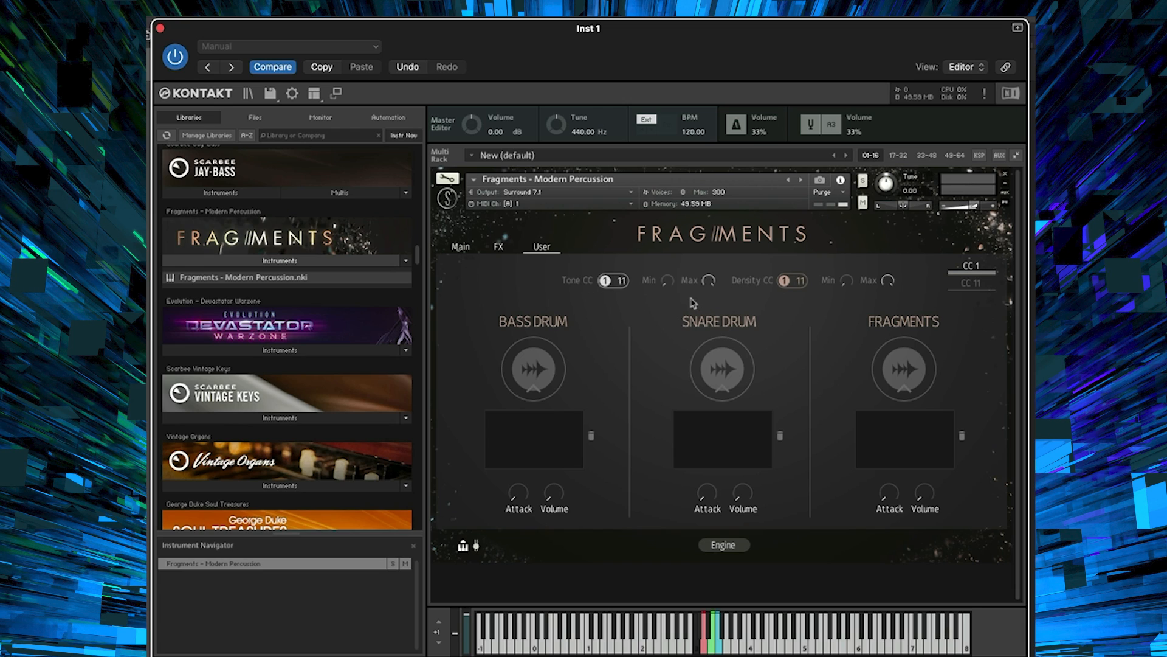
{"action": "left_click_drag", "start_coordinate": [668, 283], "coordinate": [667, 285]}
{"action": "mouse_move", "coordinate": [749, 498]}
{"action": "left_mouse_down"}
{"action": "mouse_move", "coordinate": [755, 466]}
{"action": "mouse_move", "coordinate": [752, 489]}
{"action": "left_mouse_up"}
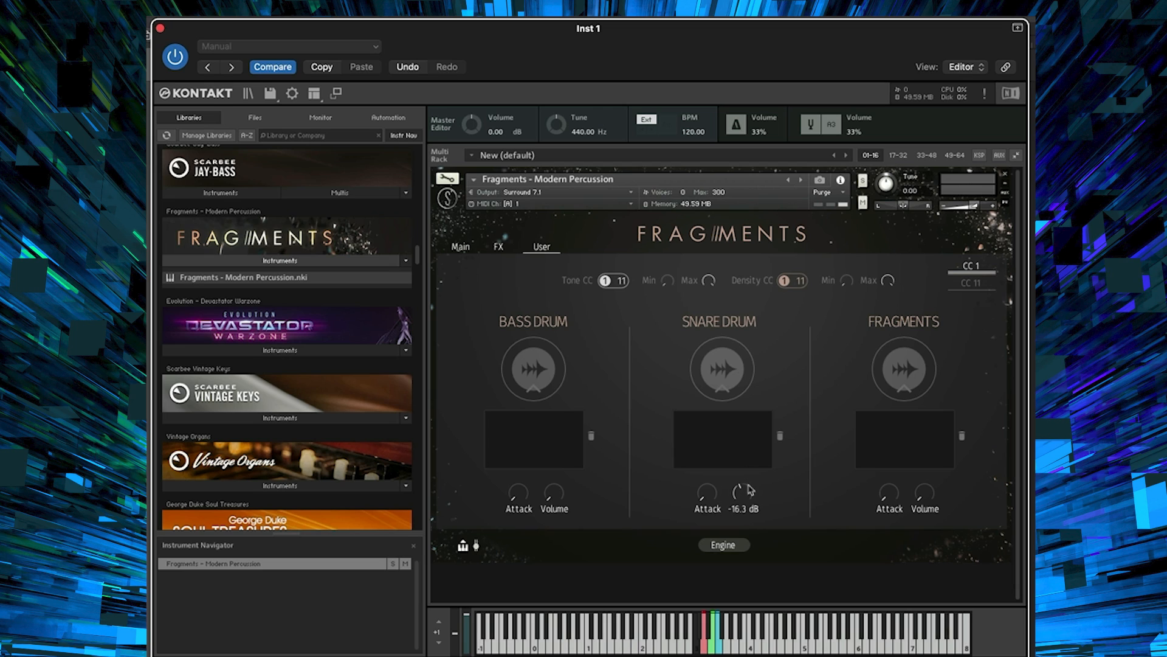
{"action": "left_click", "coordinate": [476, 251]}
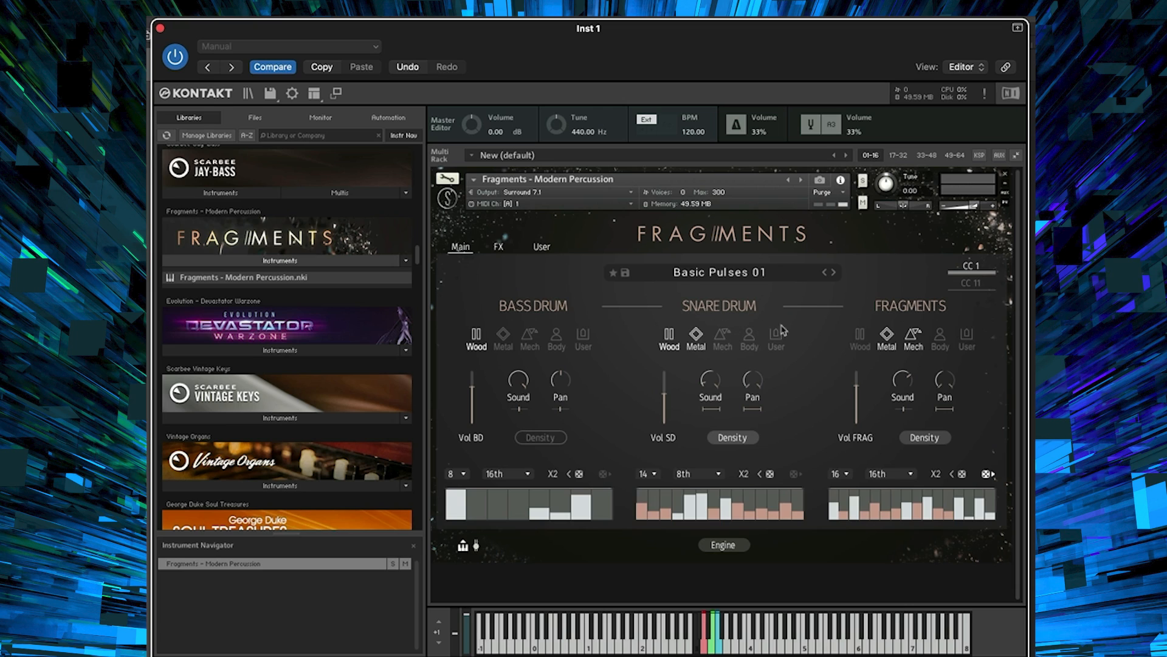
{"action": "left_click", "coordinate": [541, 248]}
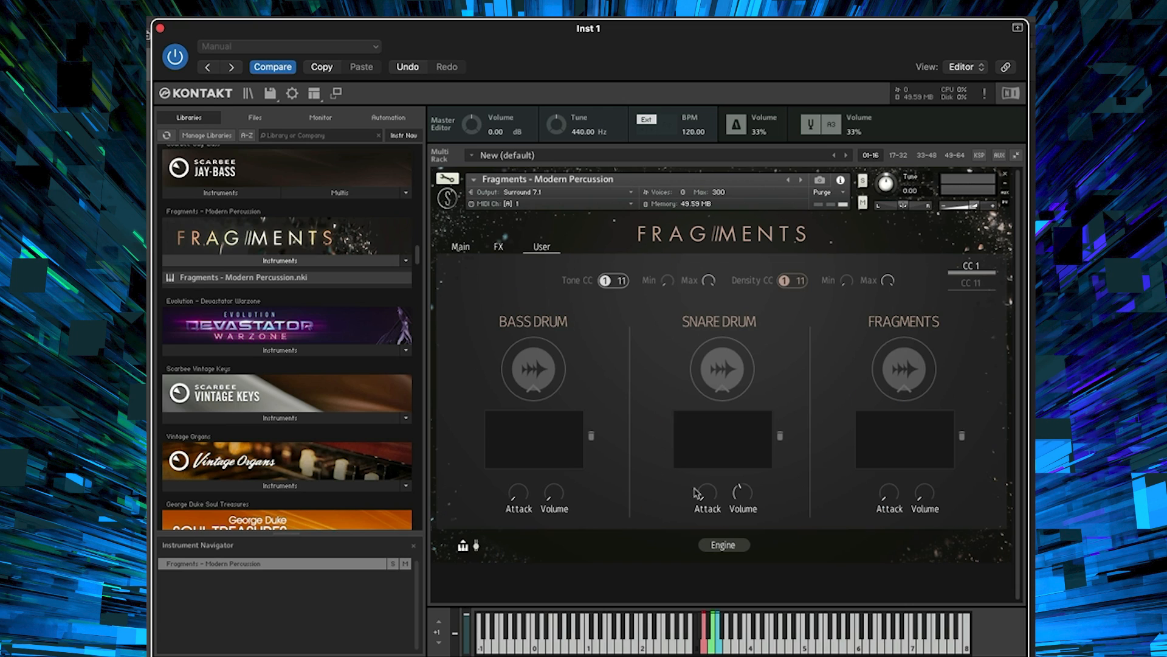
{"action": "left_click_drag", "start_coordinate": [702, 496], "coordinate": [708, 460]}
{"action": "left_click", "coordinate": [725, 553]}
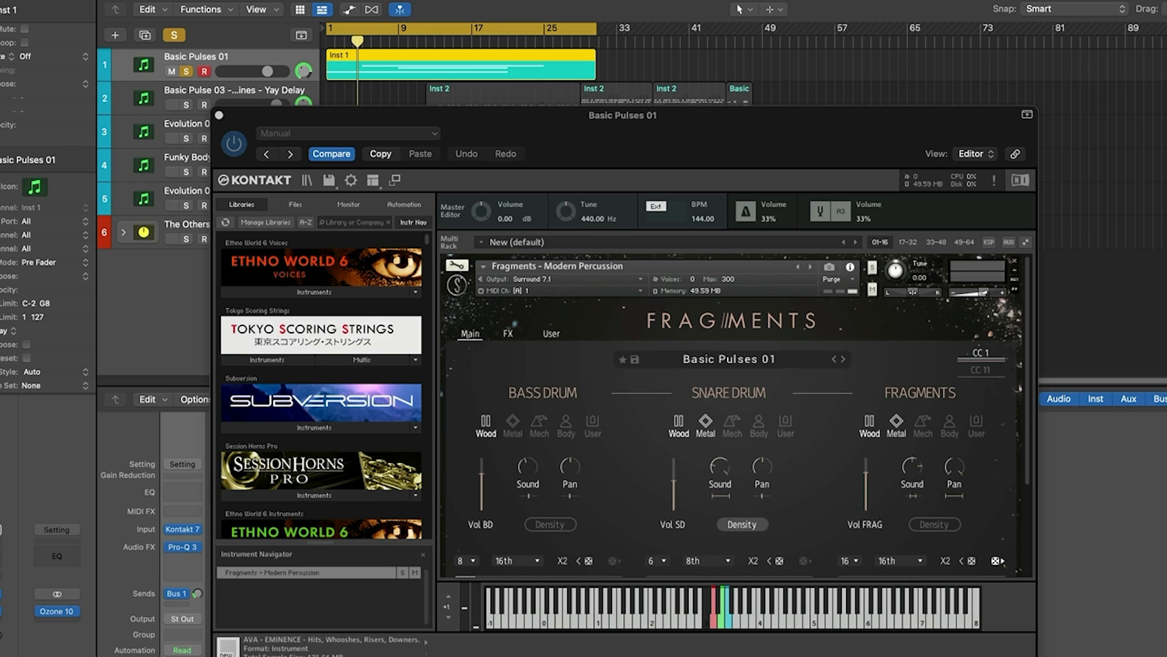
- In the Logic Pro project, play the soloed Basic Pulses 01 track, unsolo it, and close its instrument window
{"action": "key", "text": "space"}
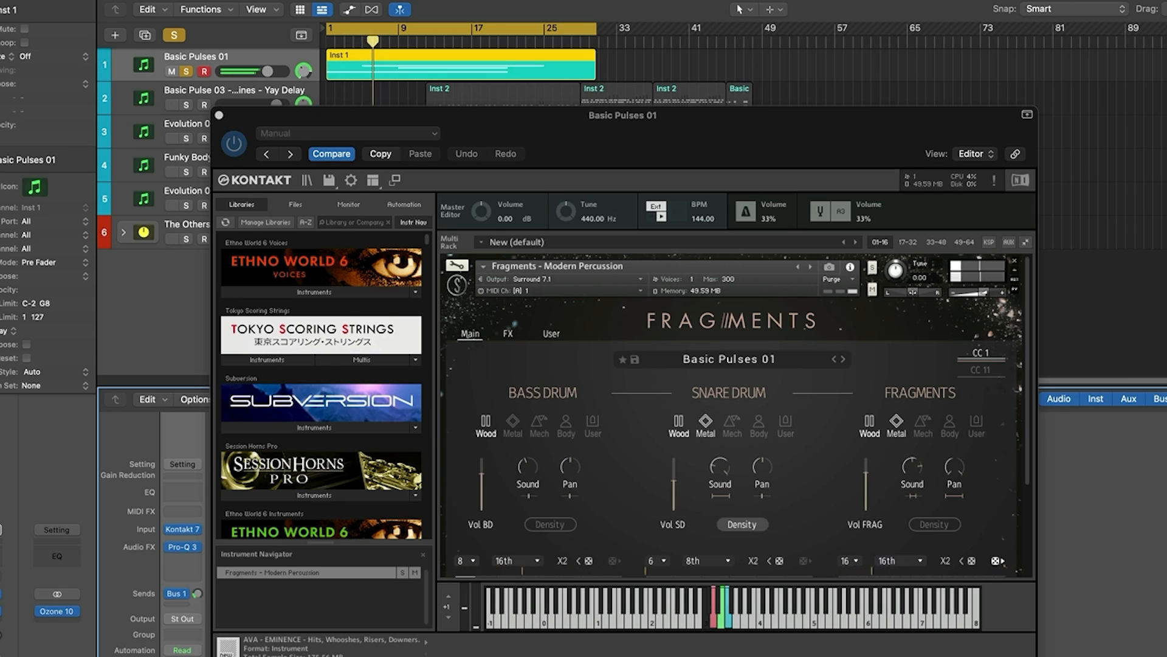
{"action": "key", "text": "s"}
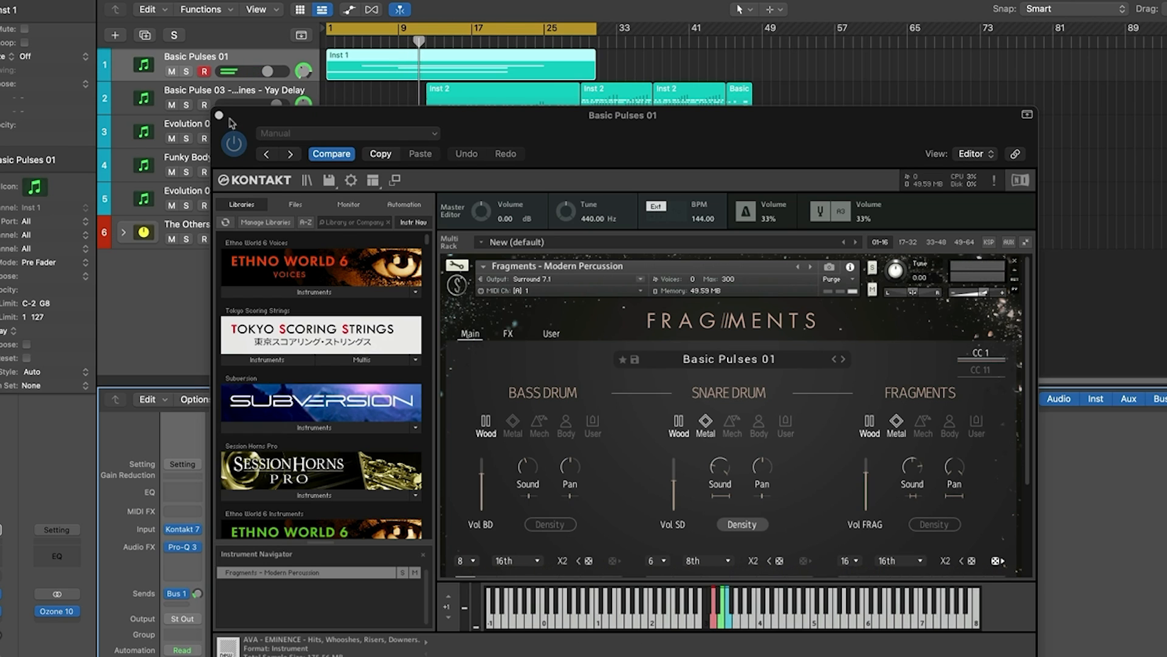
{"action": "left_click", "coordinate": [220, 116]}
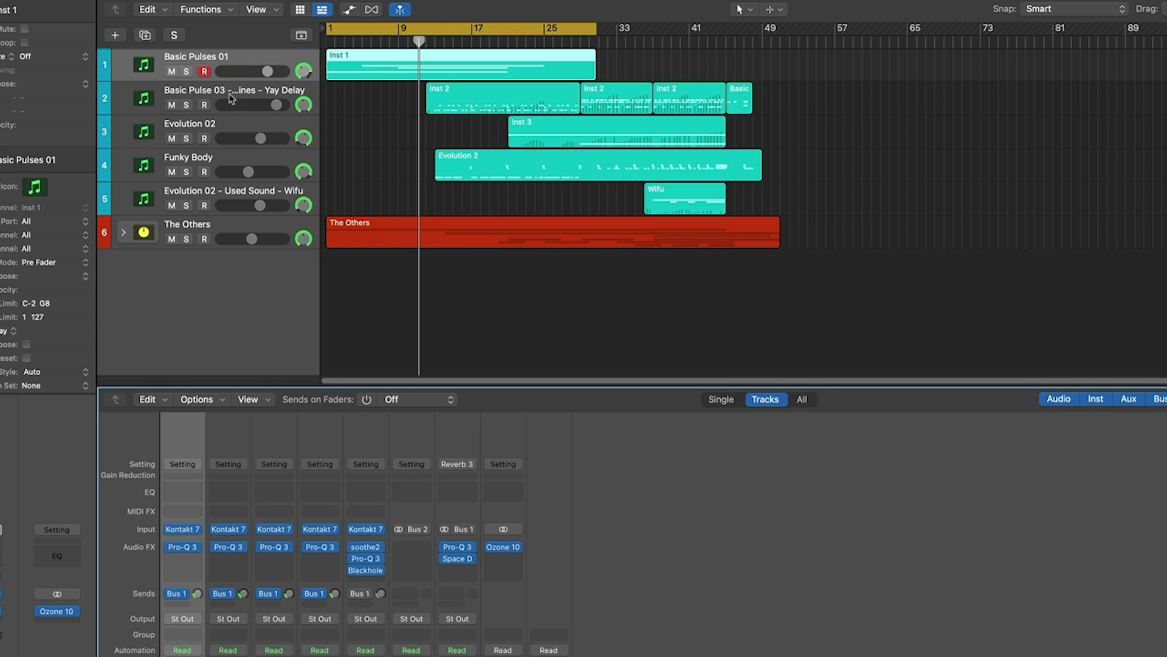
- Solo the Basic Pulse 03 - My Lines - Yay Delay track and open its Kontakt instrument to follow the patterns during playback
{"action": "left_click", "coordinate": [231, 98]}
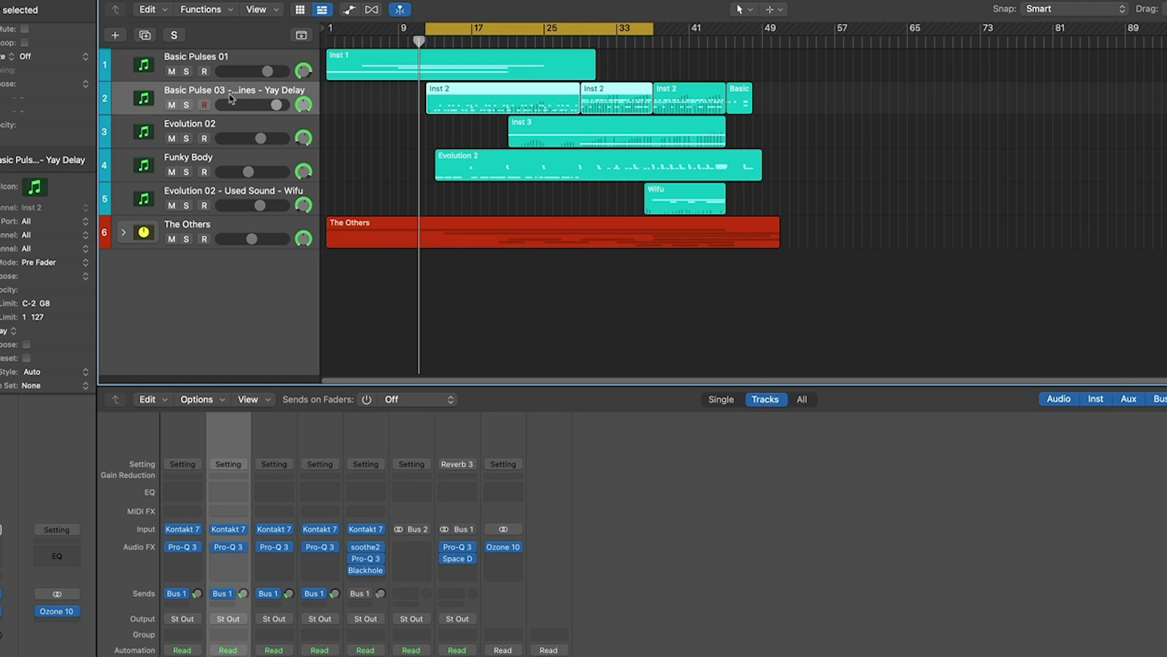
{"action": "key", "text": "s"}
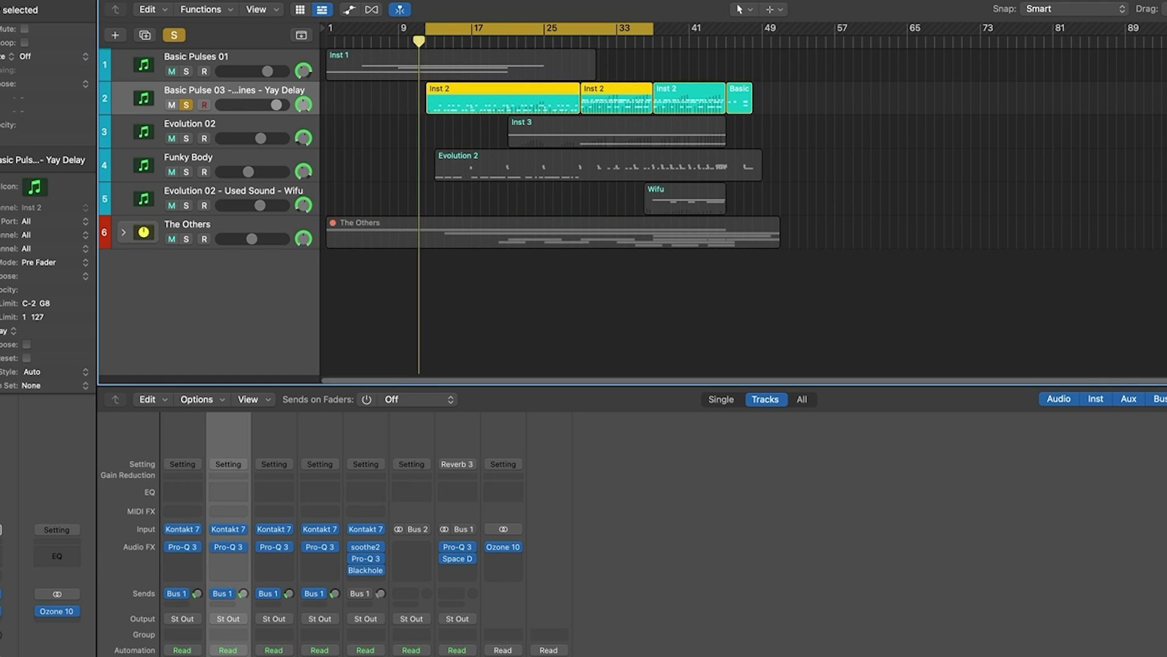
{"action": "left_click", "coordinate": [1, 593]}
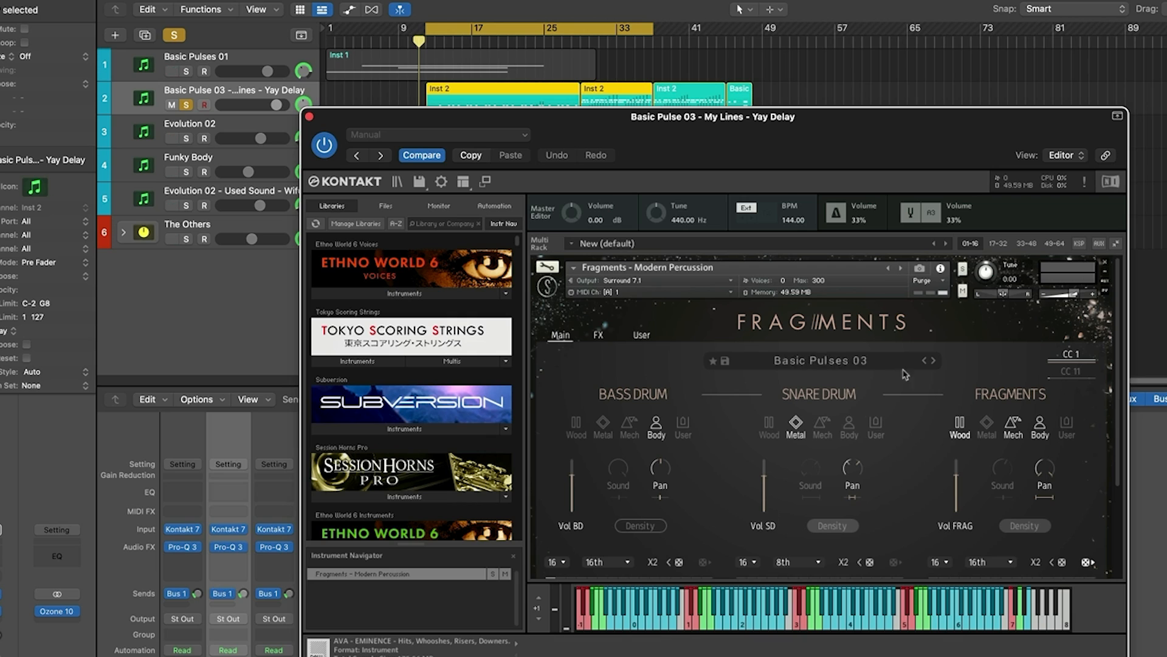
{"action": "scroll", "coordinate": [845, 517], "scroll_direction": "down", "scroll_amount": 2}
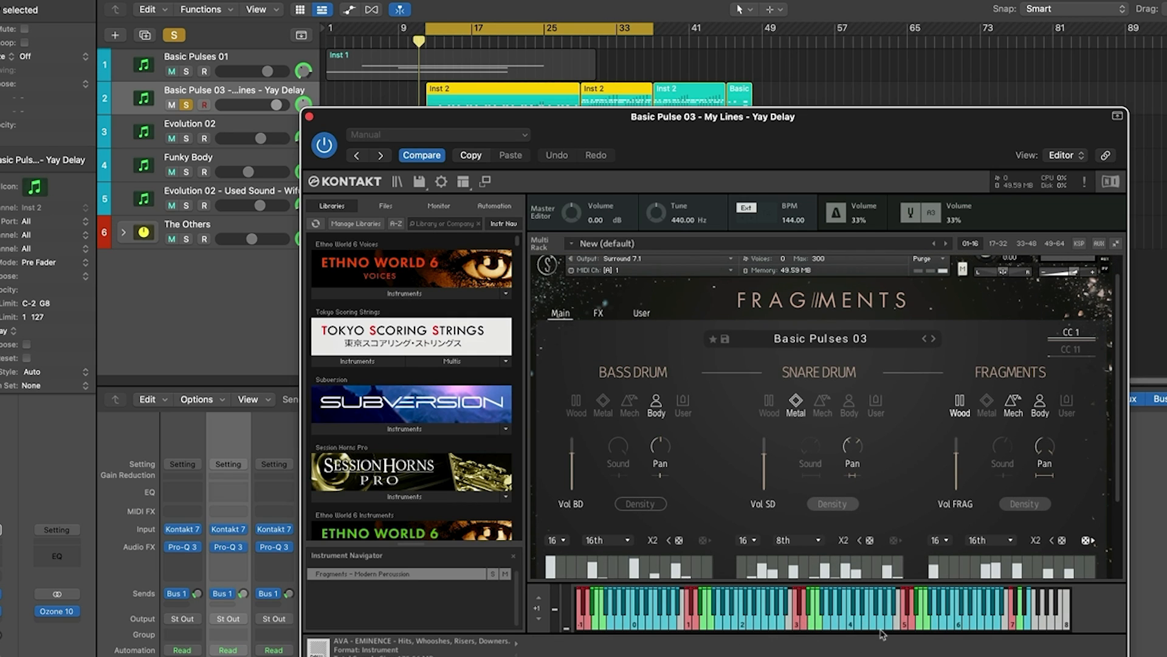
{"action": "scroll", "coordinate": [882, 522], "scroll_direction": "down", "scroll_amount": 5}
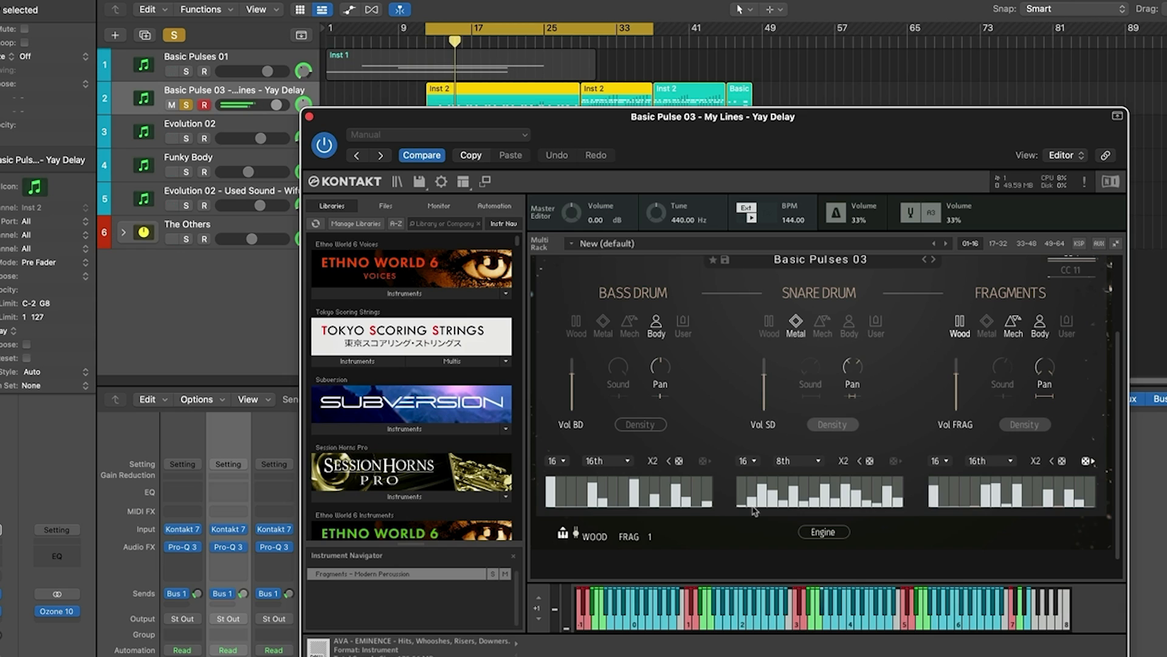
- Move the instrument window down to uncover the track 2 regions and play from the start of the second Inst 2 region
{"action": "scroll", "coordinate": [754, 511], "scroll_direction": "up", "scroll_amount": 2}
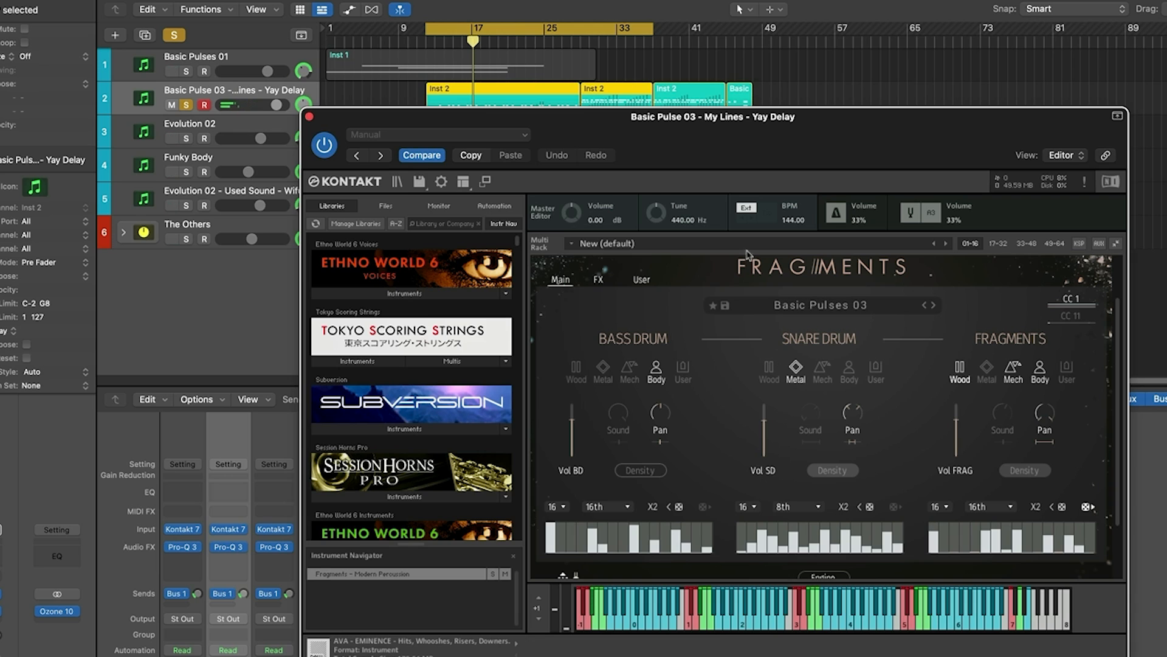
{"action": "left_click_drag", "start_coordinate": [693, 132], "coordinate": [689, 190]}
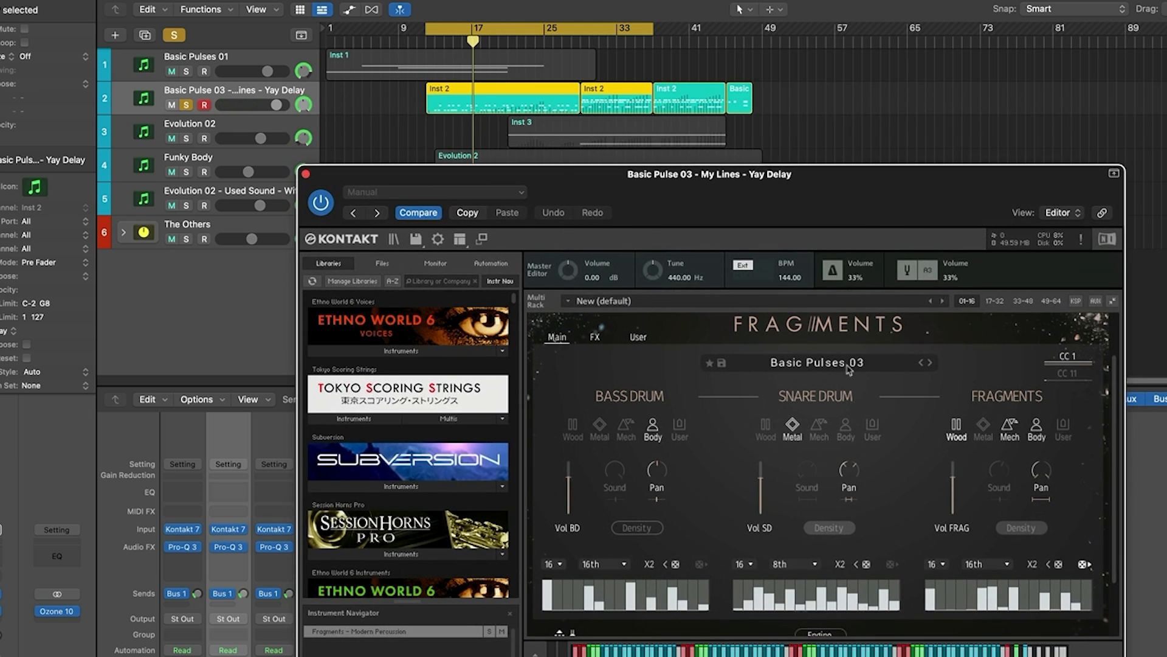
{"action": "scroll", "coordinate": [1000, 470], "scroll_direction": "down", "scroll_amount": 2}
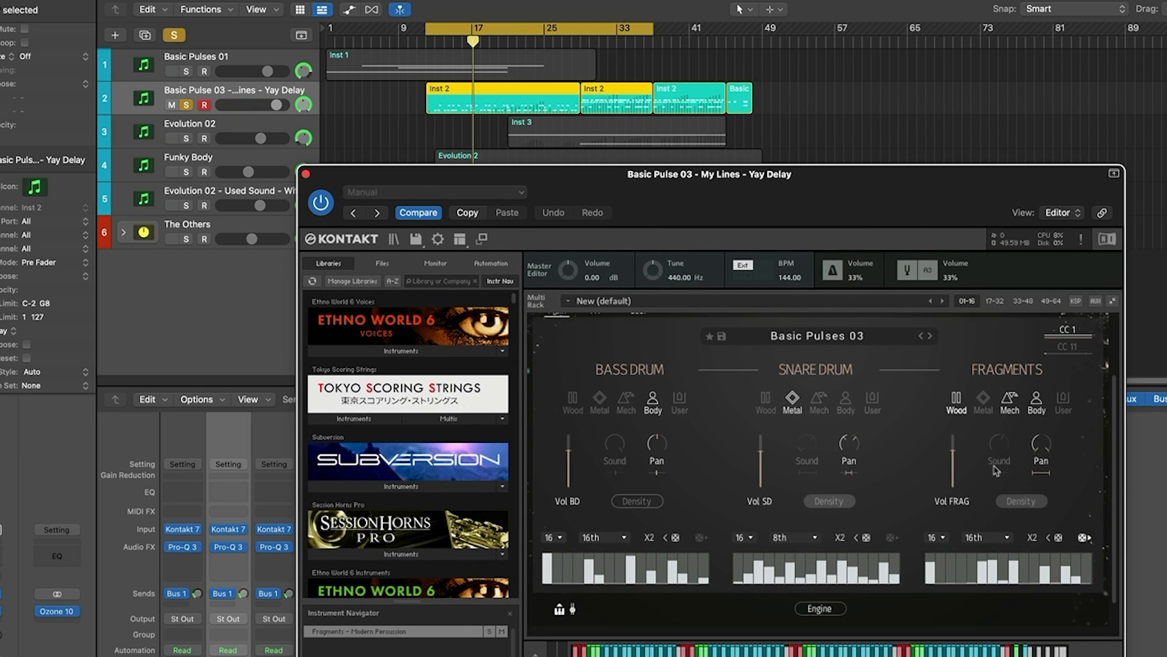
{"action": "scroll", "coordinate": [1009, 454], "scroll_direction": "up", "scroll_amount": 10}
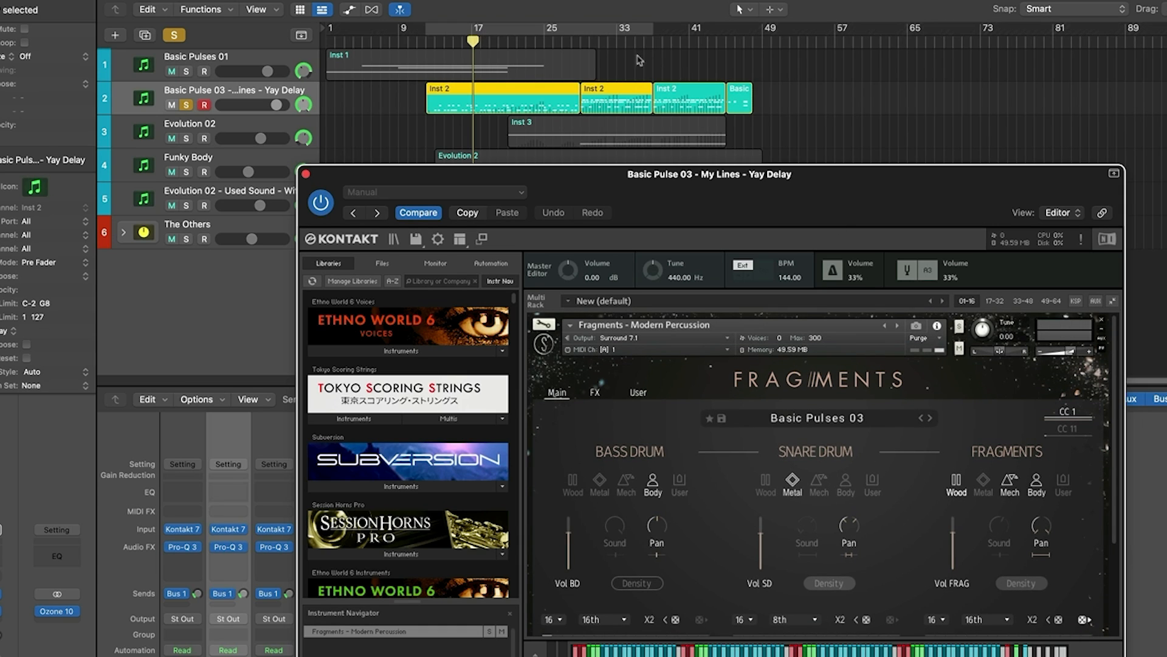
{"action": "left_click", "coordinate": [581, 41]}
{"action": "key", "text": "space"}
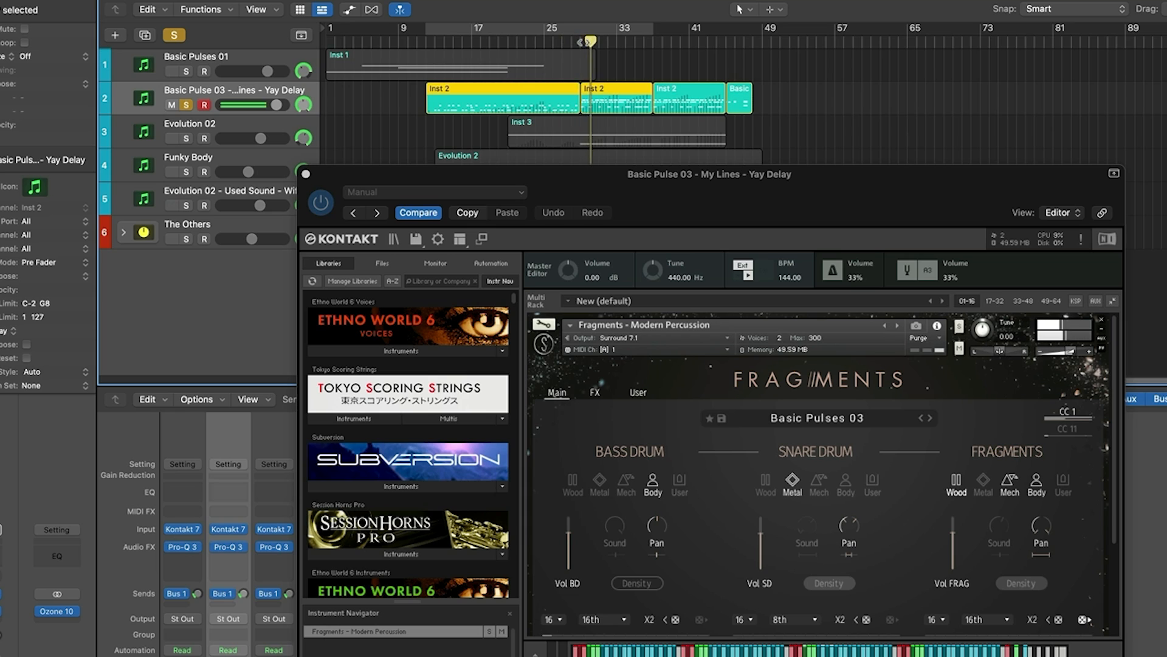
- Unsolo the Yay Delay track to compare it within the full mix, solo it again, and review its step patterns
{"action": "key", "text": "s"}
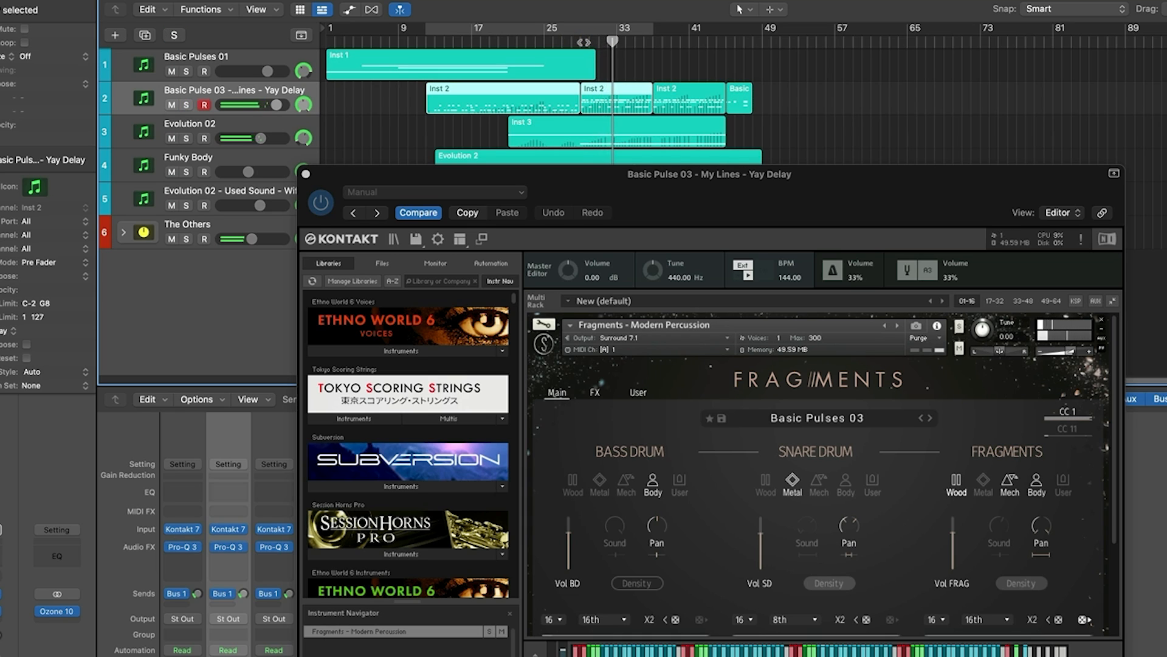
{"action": "key", "text": "s"}
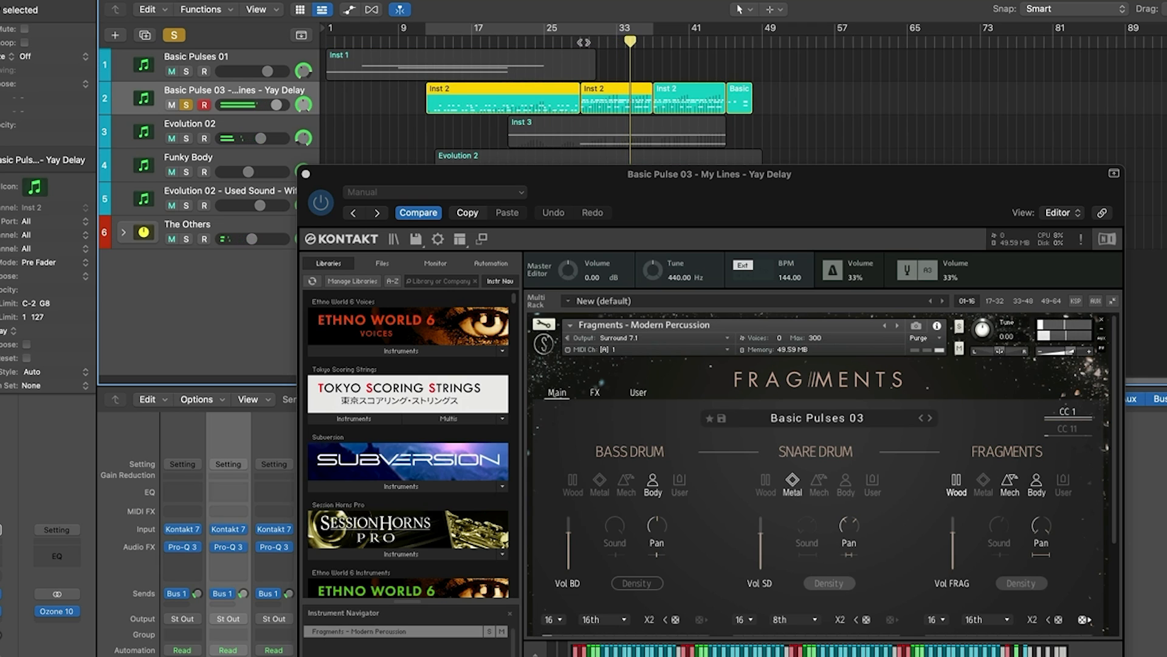
{"action": "scroll", "coordinate": [875, 389], "scroll_direction": "down", "scroll_amount": 2}
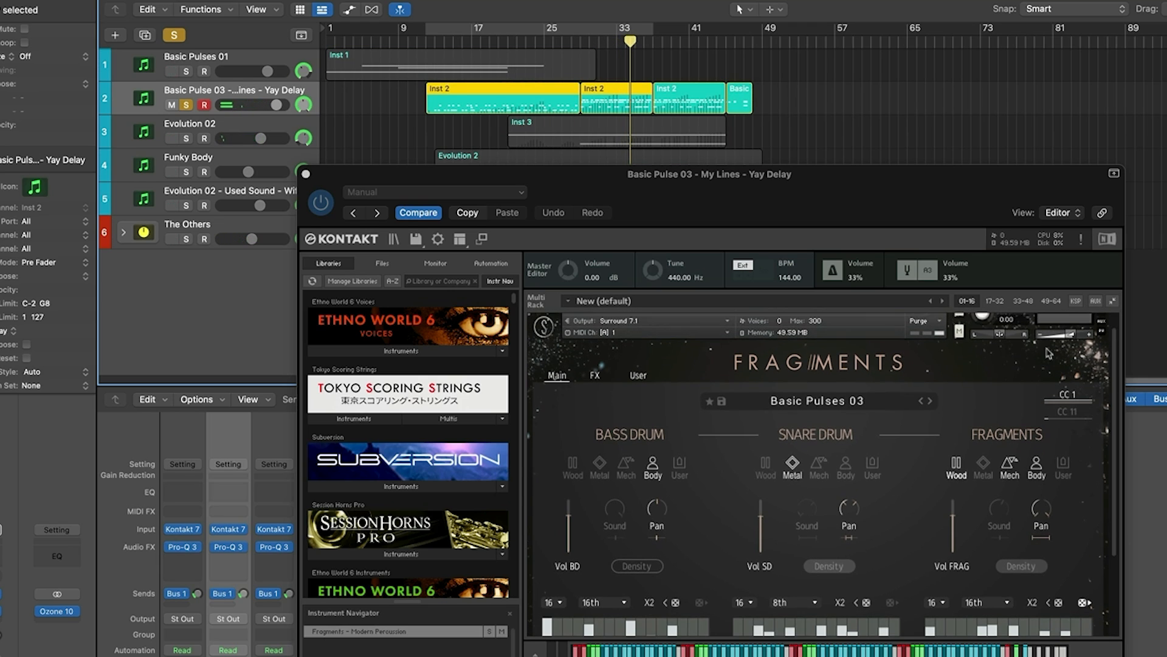
{"action": "scroll", "coordinate": [1012, 381], "scroll_direction": "down", "scroll_amount": 2}
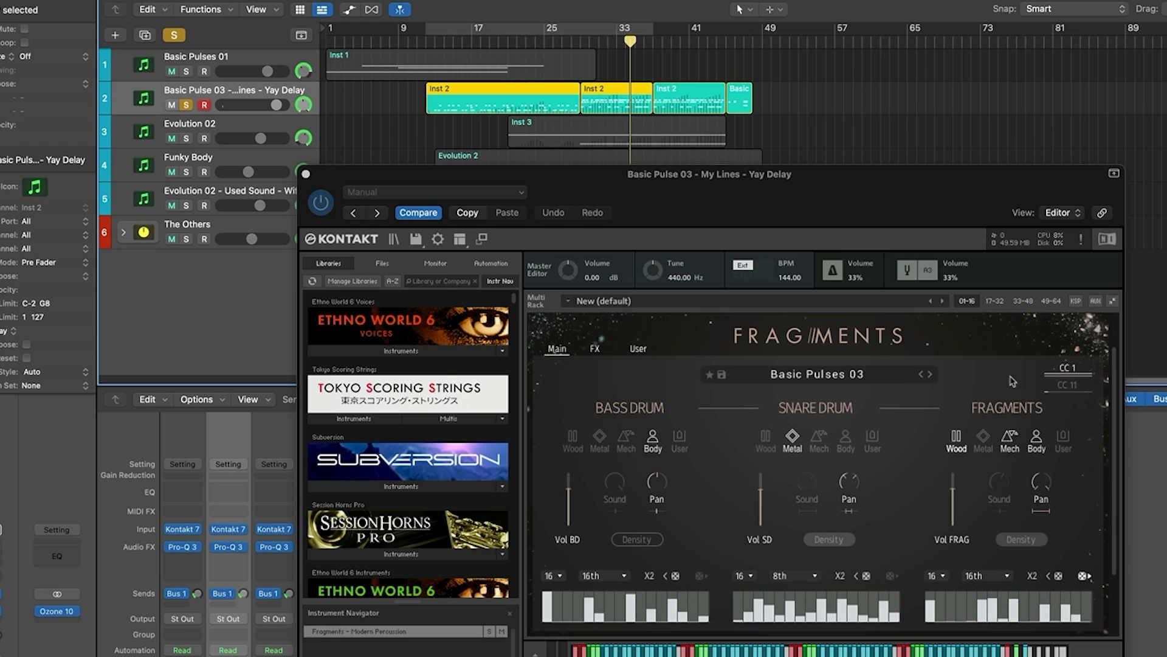
{"action": "scroll", "coordinate": [1012, 381], "scroll_direction": "down", "scroll_amount": 1}
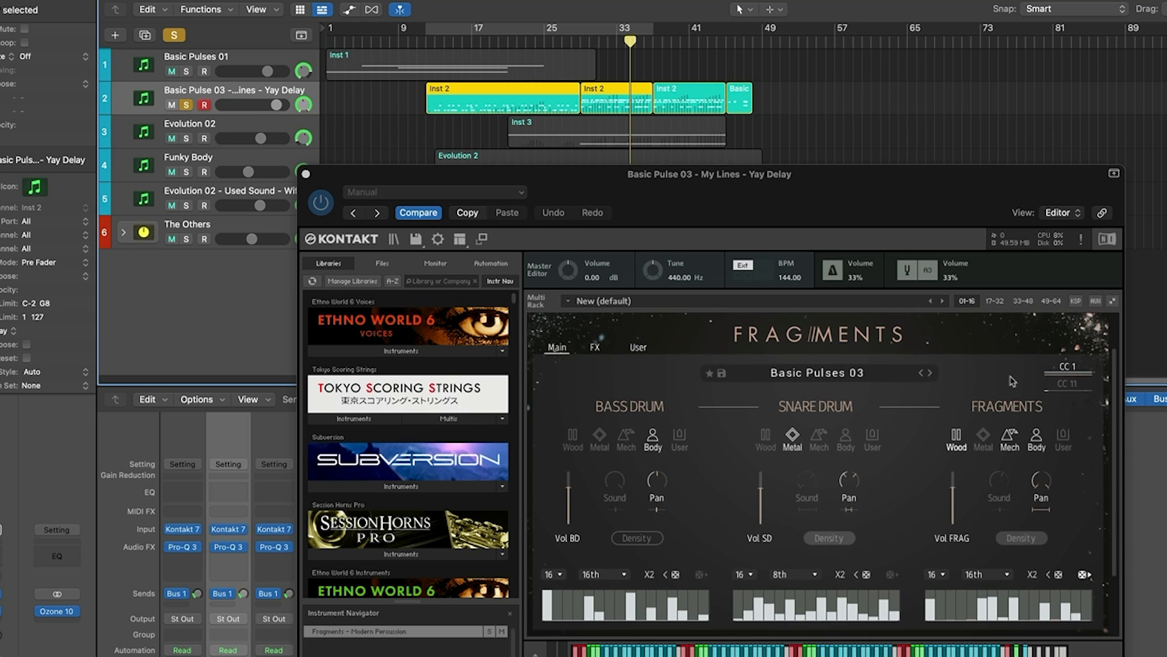
- Review the Yay Delay step patterns, and check the two selected Inst 2 regions in the Piano Roll with automation shown
{"action": "scroll", "coordinate": [1012, 381], "scroll_direction": "down", "scroll_amount": 3}
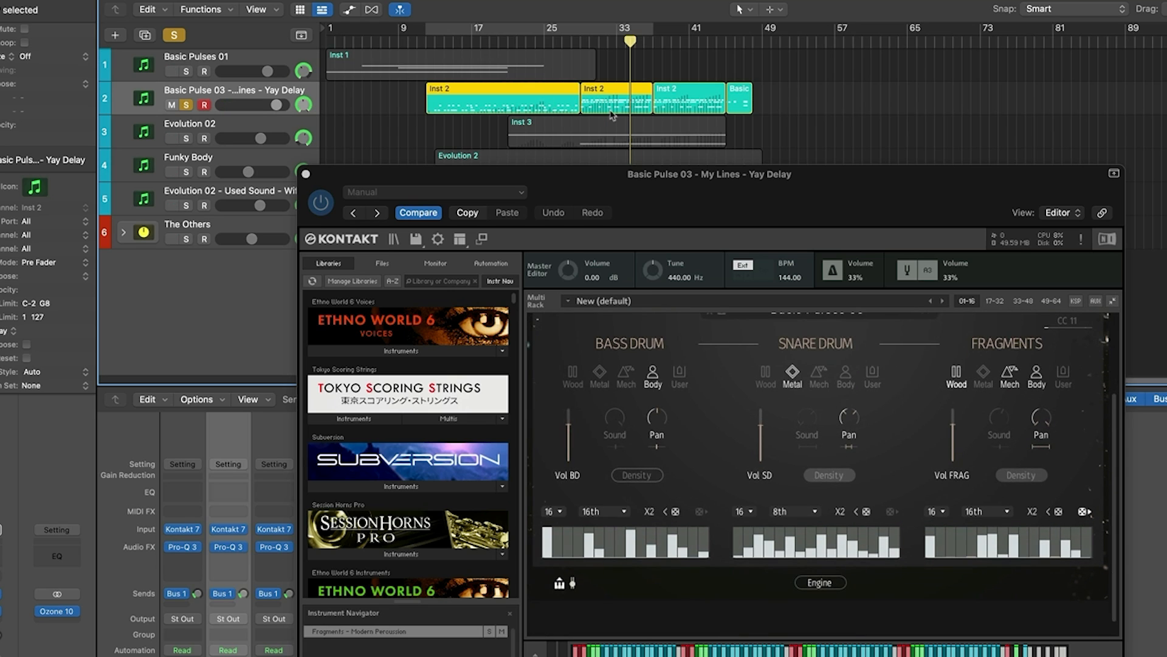
{"action": "key", "text": "p"}
{"action": "key", "text": "v"}
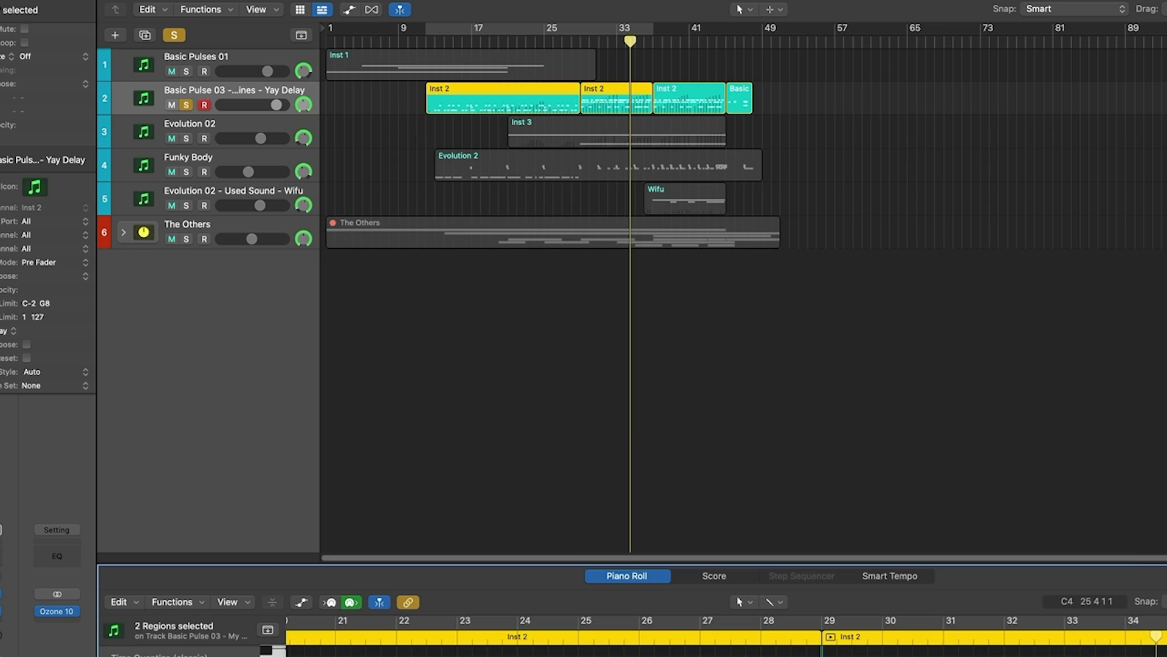
{"action": "key", "text": "a"}
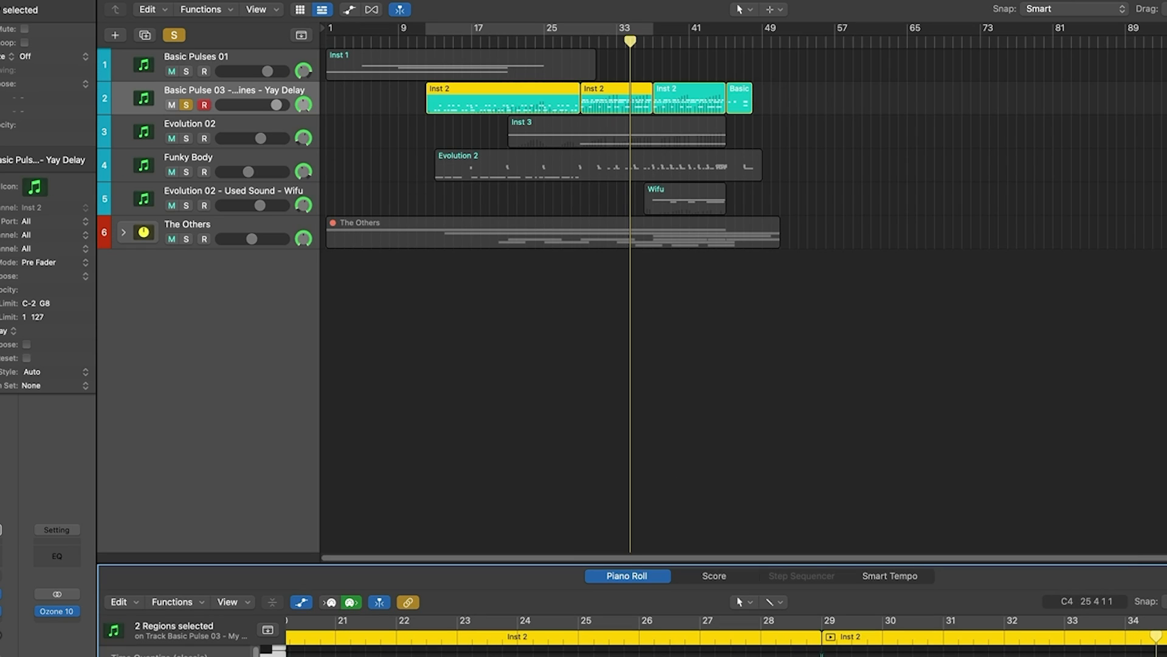
{"action": "key", "text": "p"}
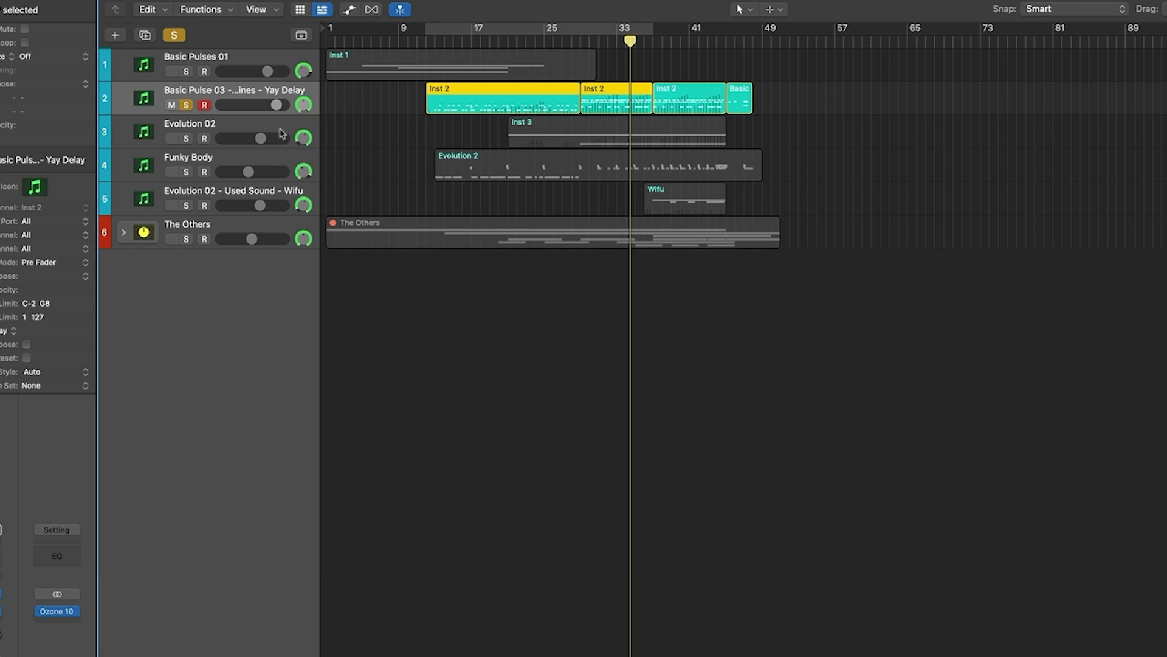
- Switch the solo from the Yay Delay track to Evolution 02 and set the cycle range to its Inst 3 region
{"action": "left_click", "coordinate": [254, 129]}
{"action": "left_click", "coordinate": [186, 105]}
{"action": "left_click", "coordinate": [186, 138]}
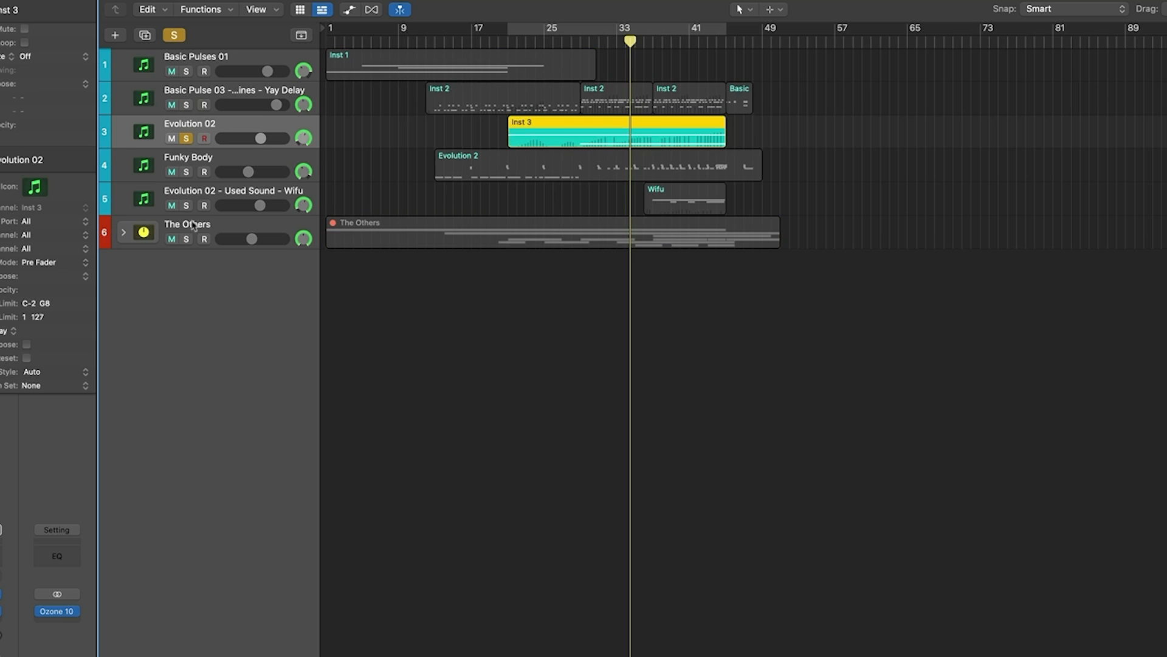
{"action": "key", "text": "c"}
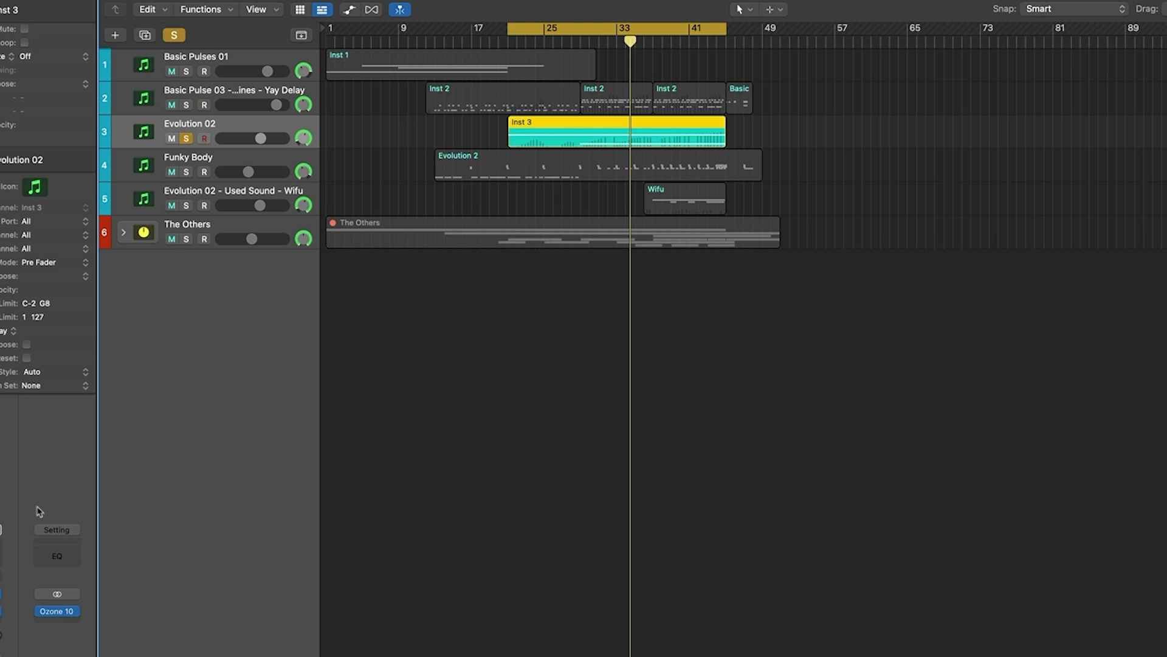
- Play the Evolution 02 region with its Kontakt instrument open, close the Yay Delay instrument window, and move the Evolution 02 window below the upper tracks
{"action": "key", "text": "v"}
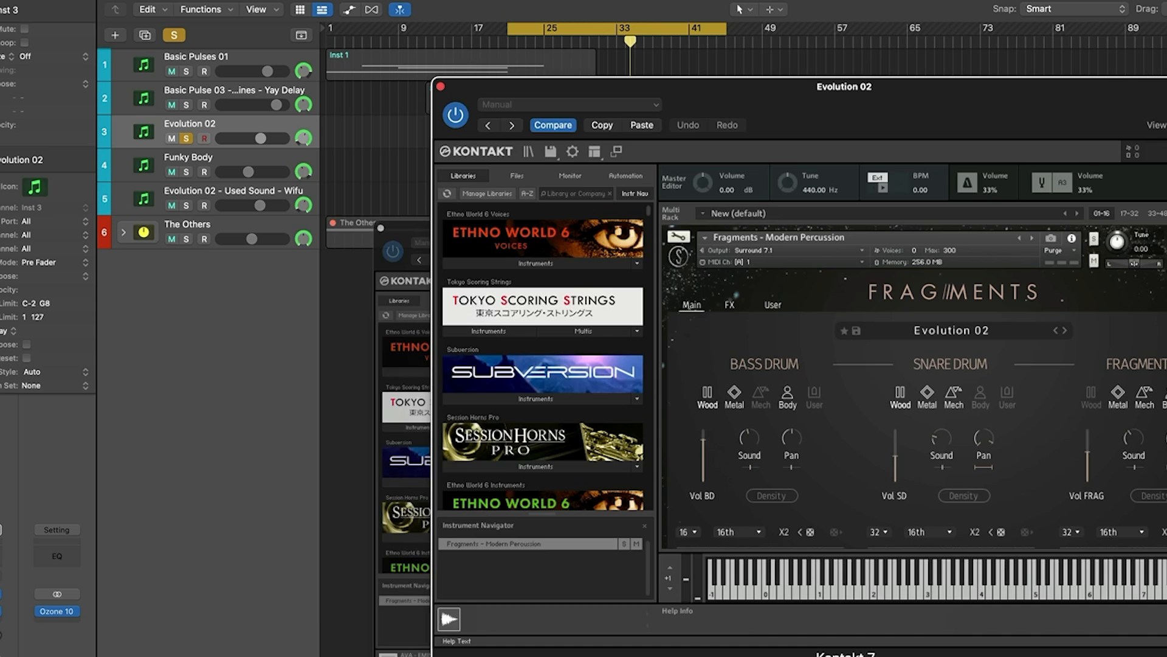
{"action": "key", "text": "space"}
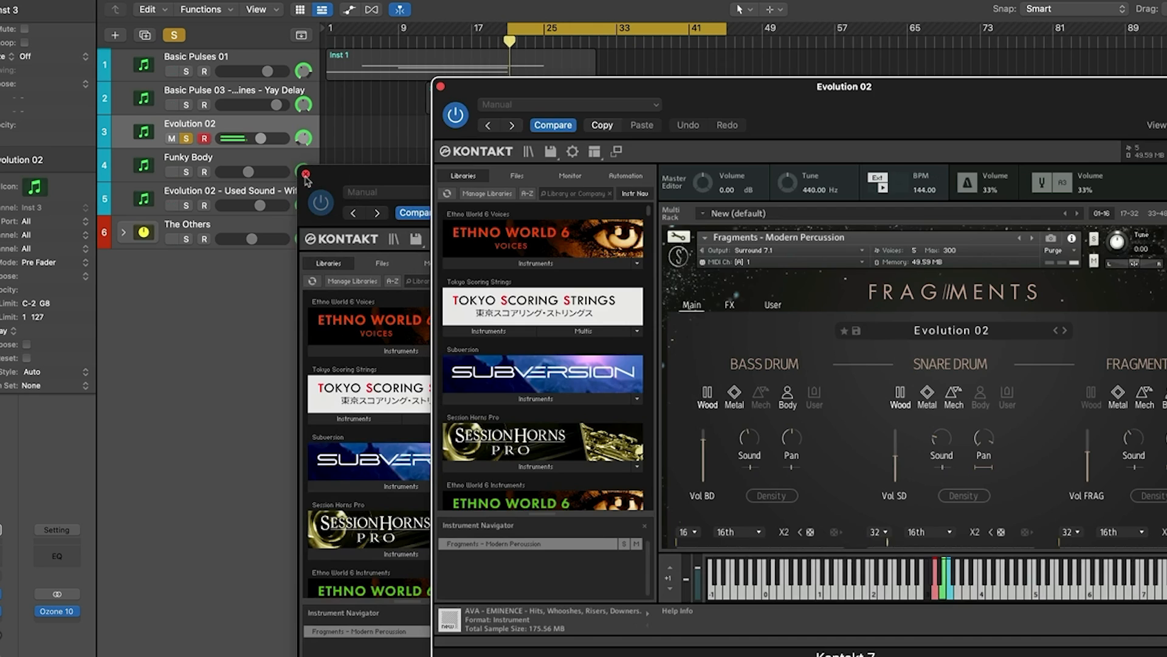
{"action": "left_click", "coordinate": [306, 174]}
{"action": "left_click_drag", "start_coordinate": [525, 91], "coordinate": [378, 148]}
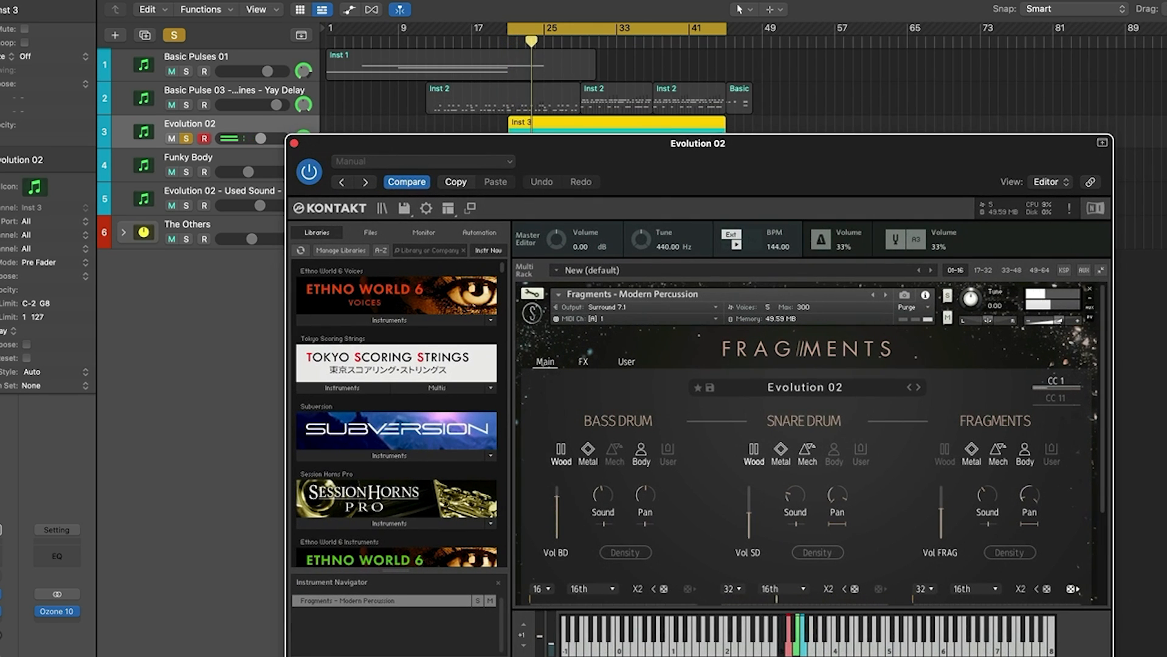
{"action": "key", "text": "v"}
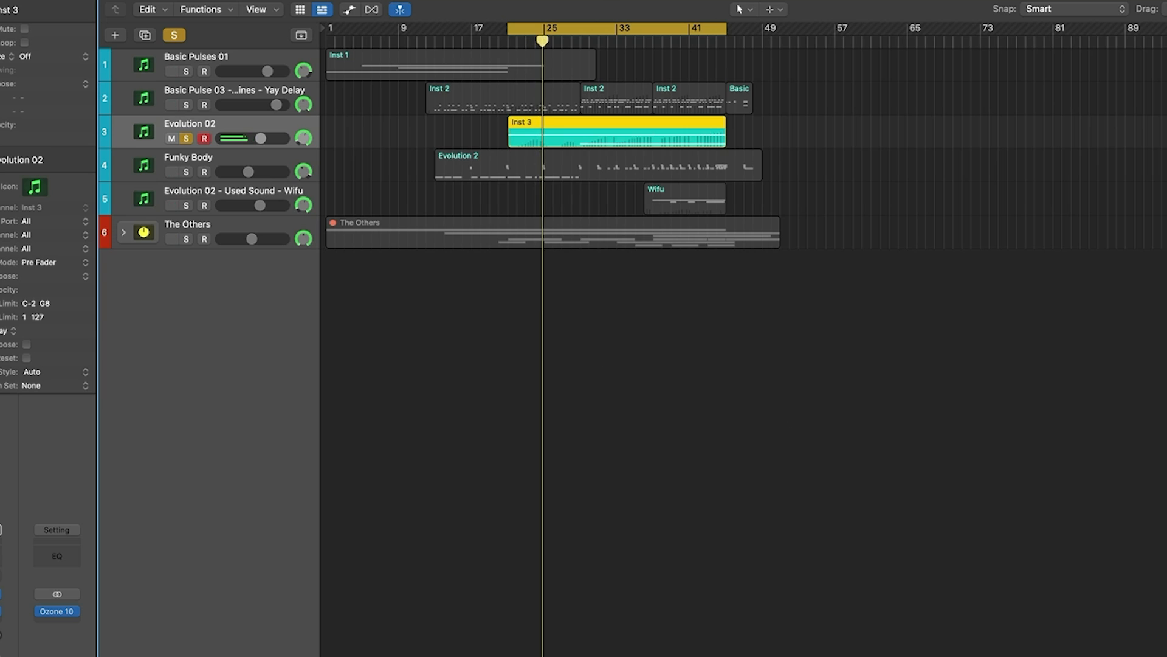
{"action": "key", "text": "v"}
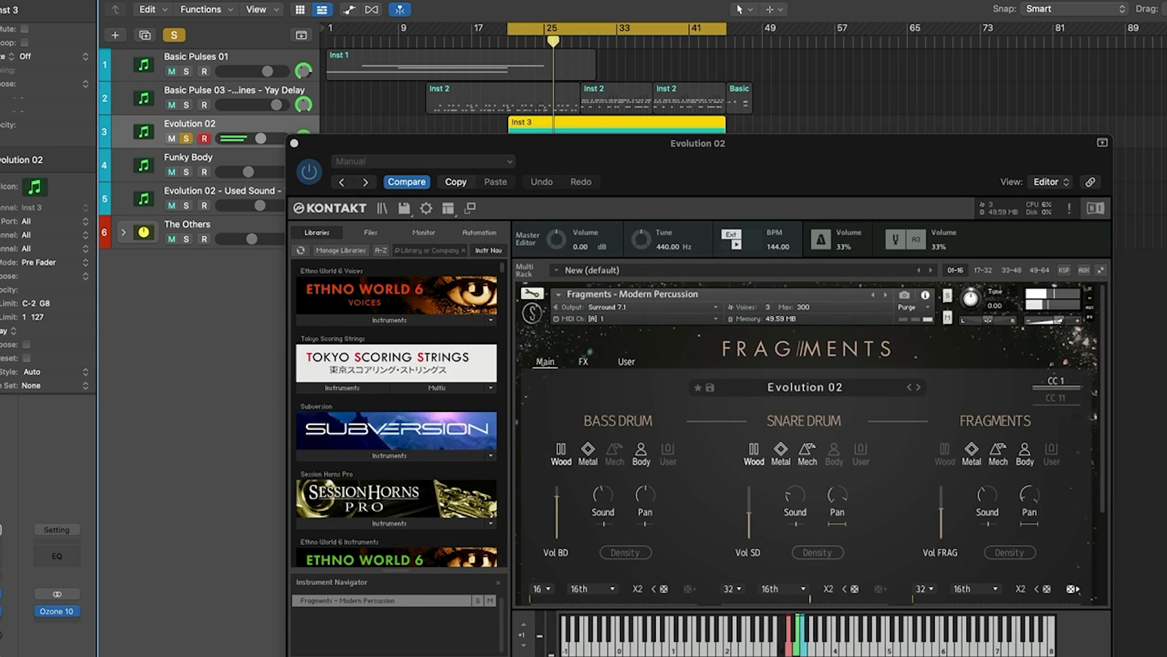
- Compare Evolution 02 in the full mix and soloed, leave it unsoloed, stop playback, and close its instrument window
{"action": "key", "text": "s"}
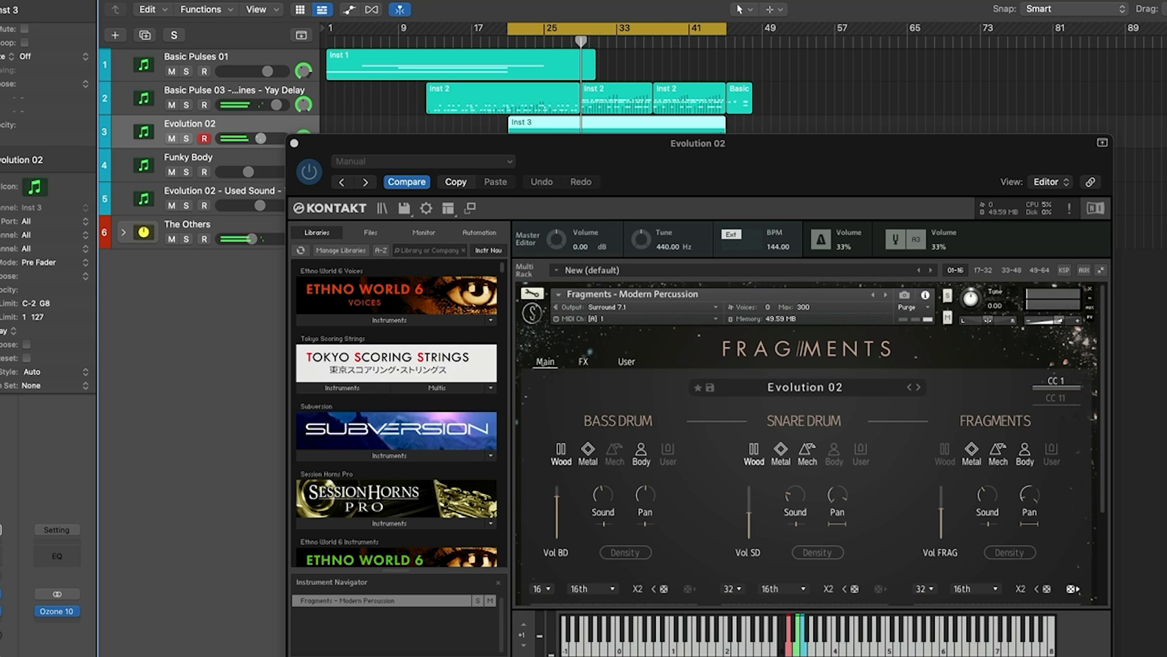
{"action": "key", "text": "s"}
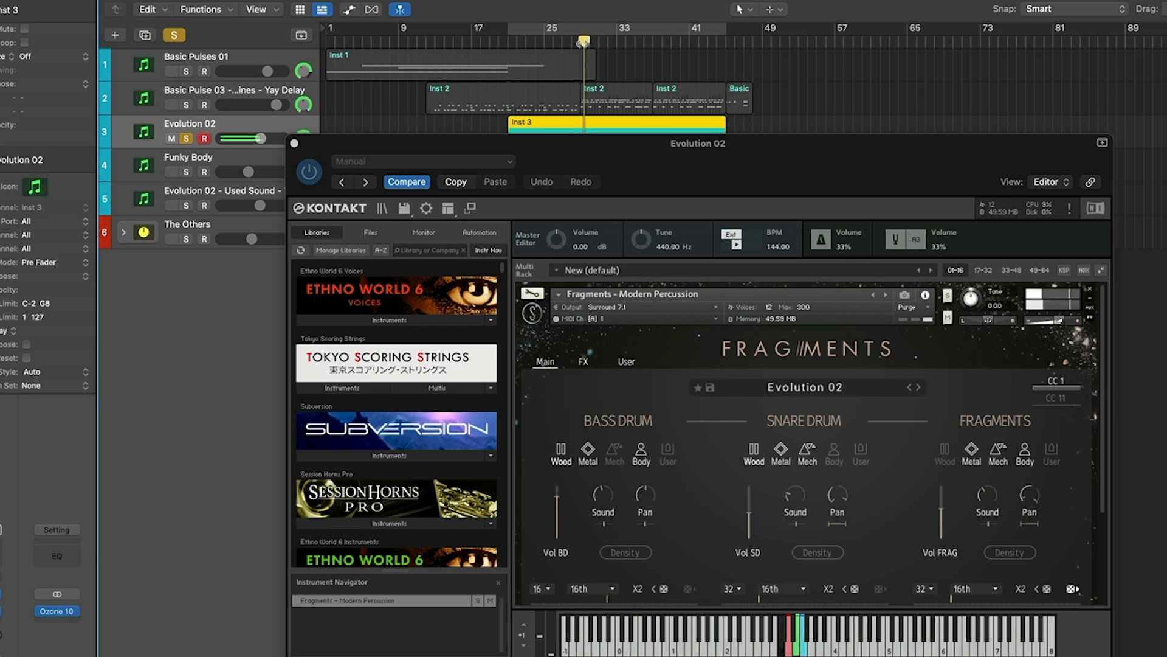
{"action": "key", "text": "s"}
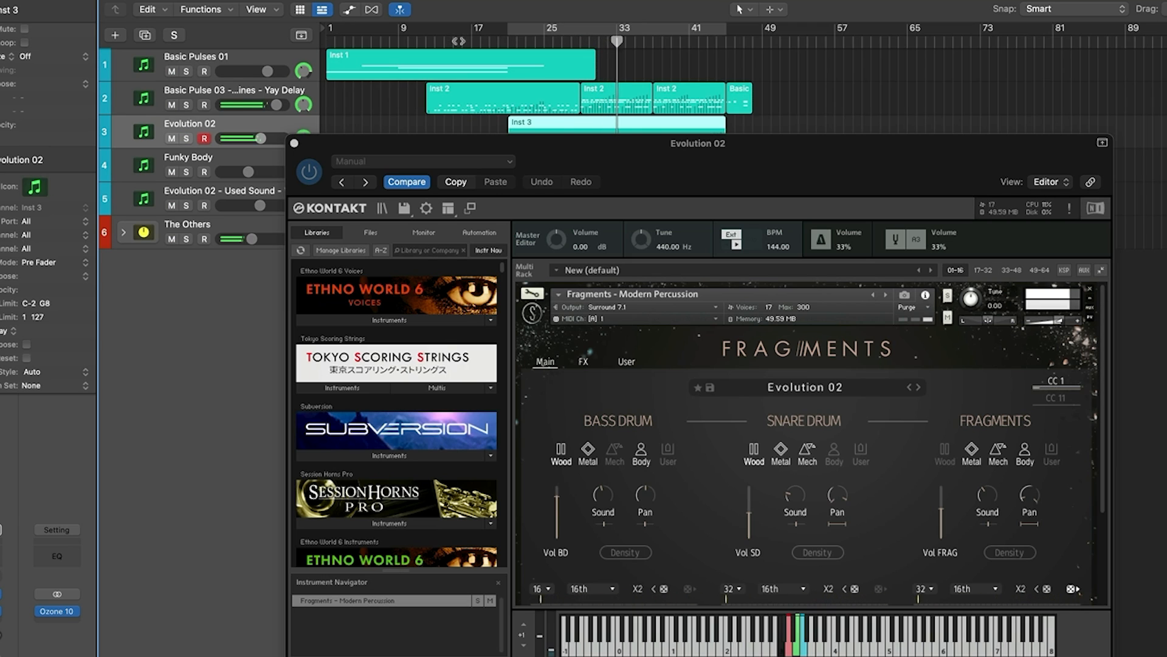
{"action": "key", "text": "space"}
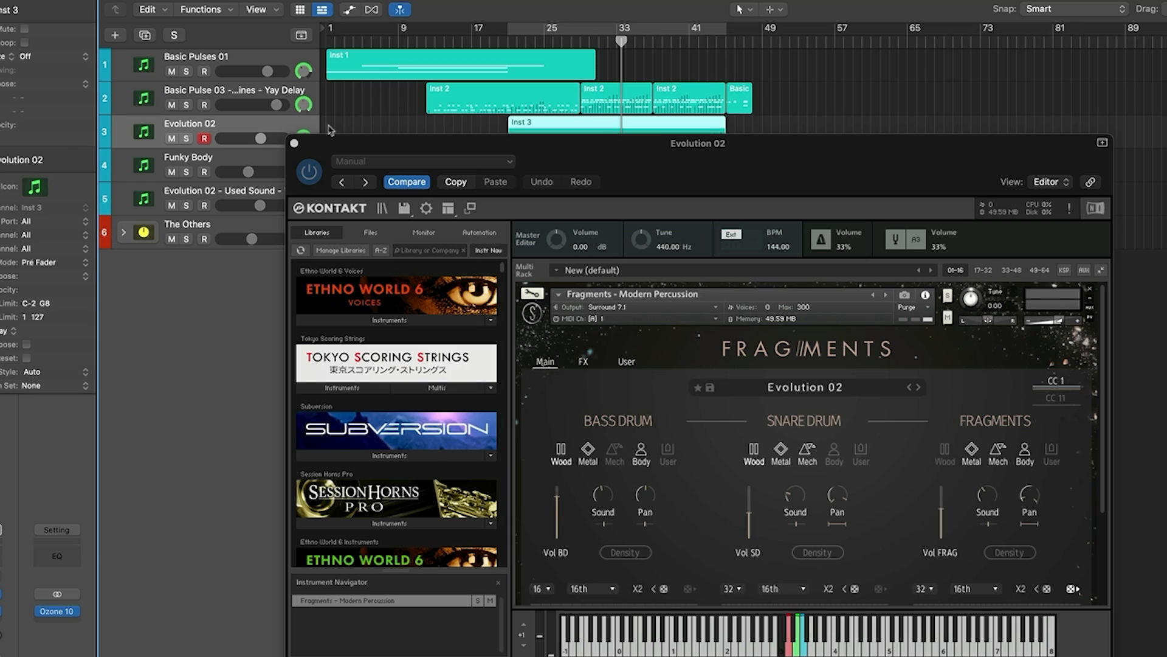
{"action": "left_click", "coordinate": [294, 144]}
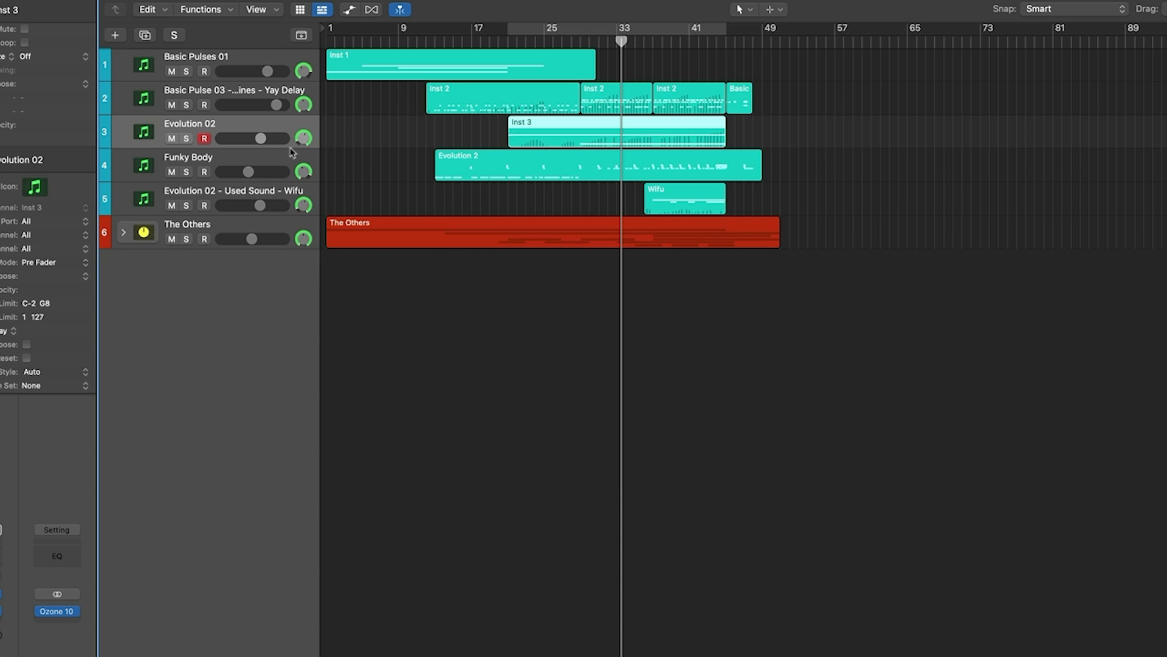
- Open the Funky Body track's Evolution 2 region in the Piano Roll, and open its Kontakt instrument to review the step patterns
{"action": "left_click", "coordinate": [275, 165]}
{"action": "key", "text": "s"}
{"action": "key", "text": "p"}
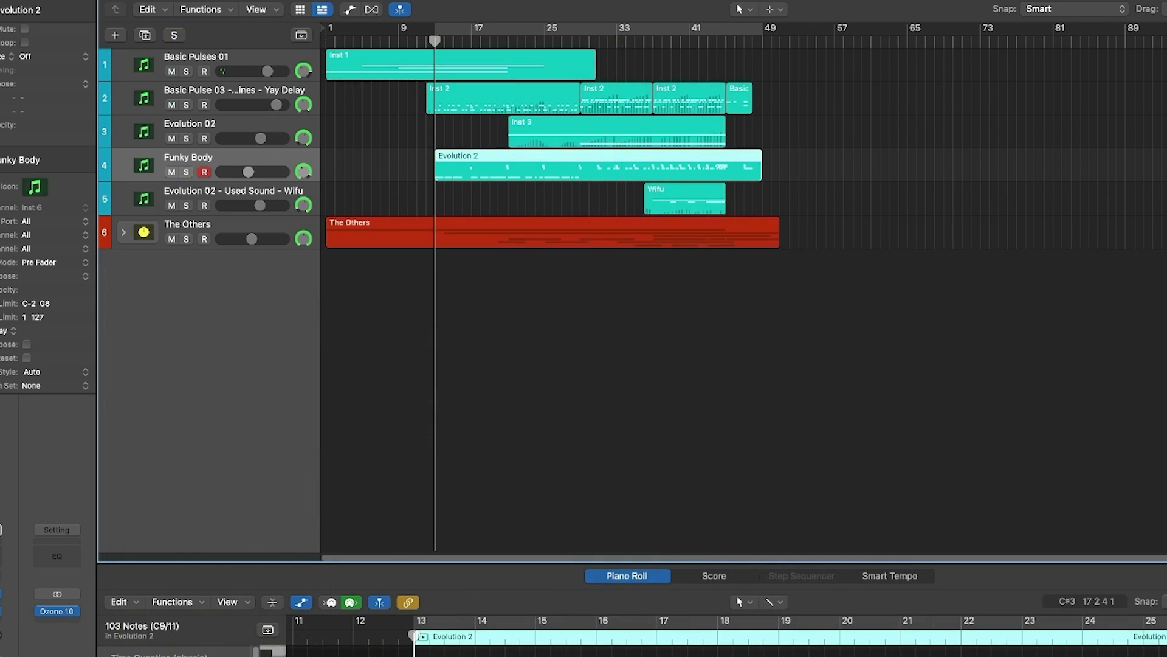
{"action": "left_click", "coordinate": [1, 593]}
{"action": "left_click_drag", "start_coordinate": [914, 112], "coordinate": [683, 137]}
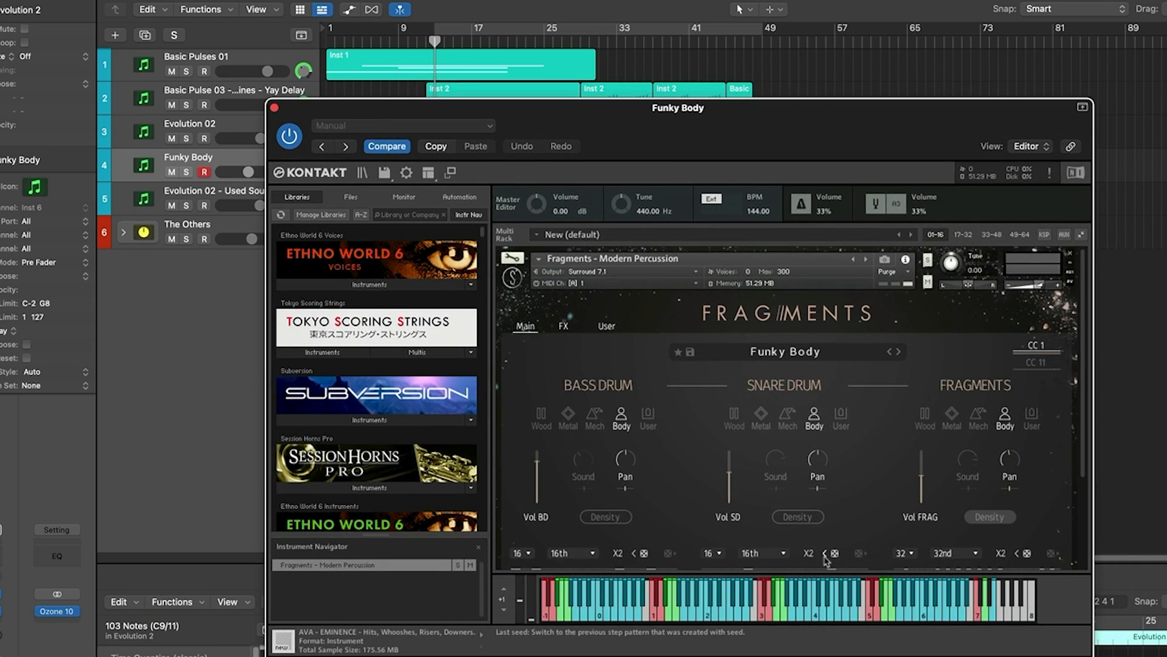
{"action": "scroll", "coordinate": [812, 572], "scroll_direction": "down", "scroll_amount": 1}
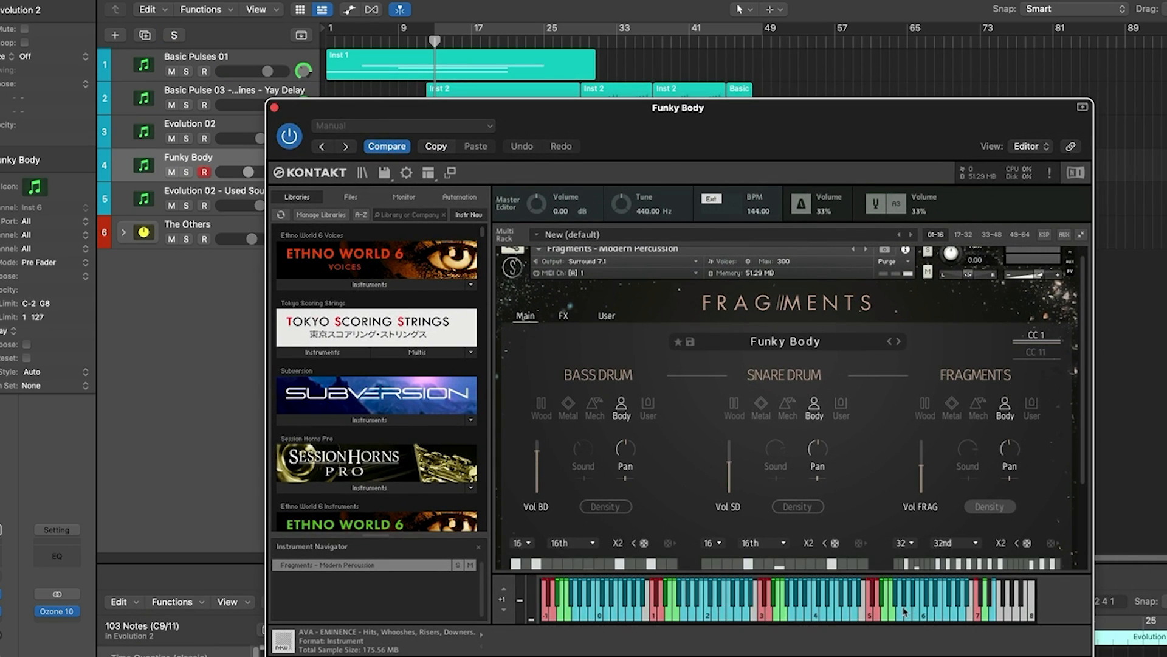
{"action": "scroll", "coordinate": [827, 541], "scroll_direction": "down", "scroll_amount": 2}
{"action": "scroll", "coordinate": [821, 538], "scroll_direction": "down", "scroll_amount": 2}
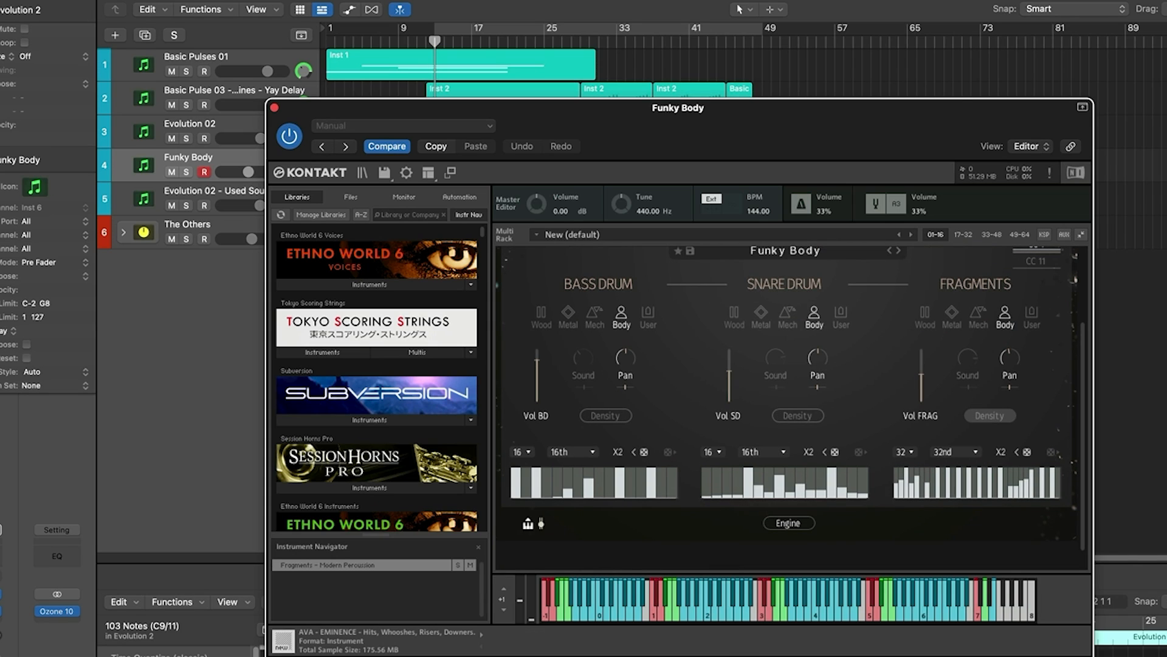
- Solo Funky Body and play its cycled Evolution 2 region, unsolo it for the full mix, and move the instrument window off the regions
{"action": "left_click", "coordinate": [747, 656]}
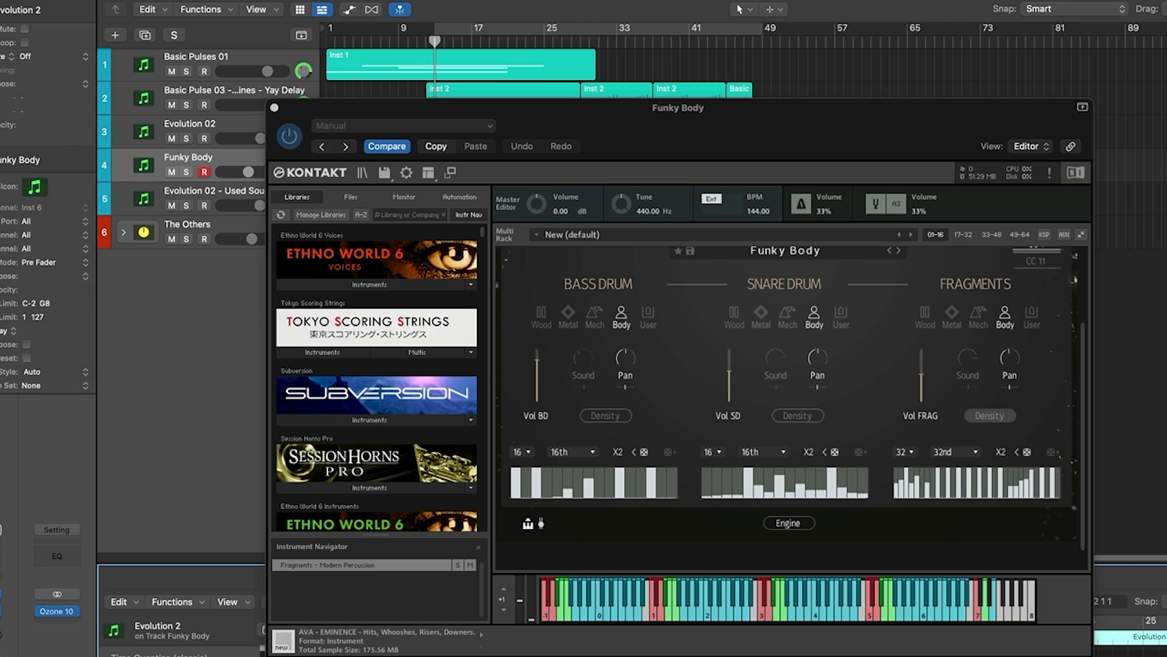
{"action": "key", "text": "s"}
{"action": "key", "text": "c"}
{"action": "key", "text": "space"}
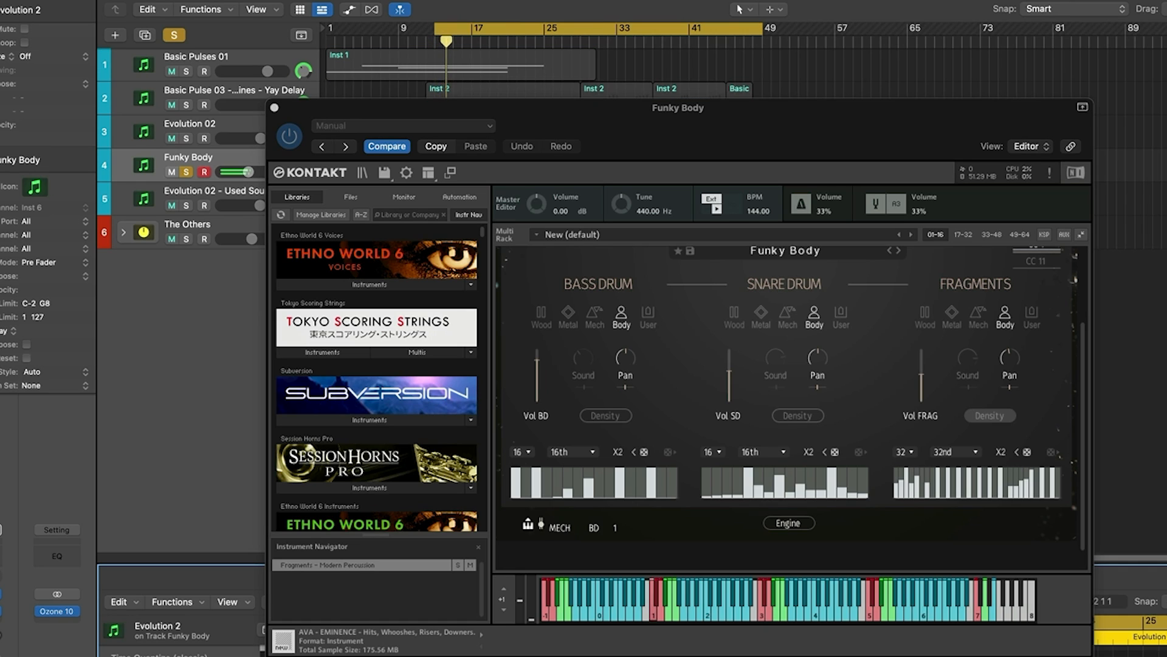
{"action": "key", "text": "s"}
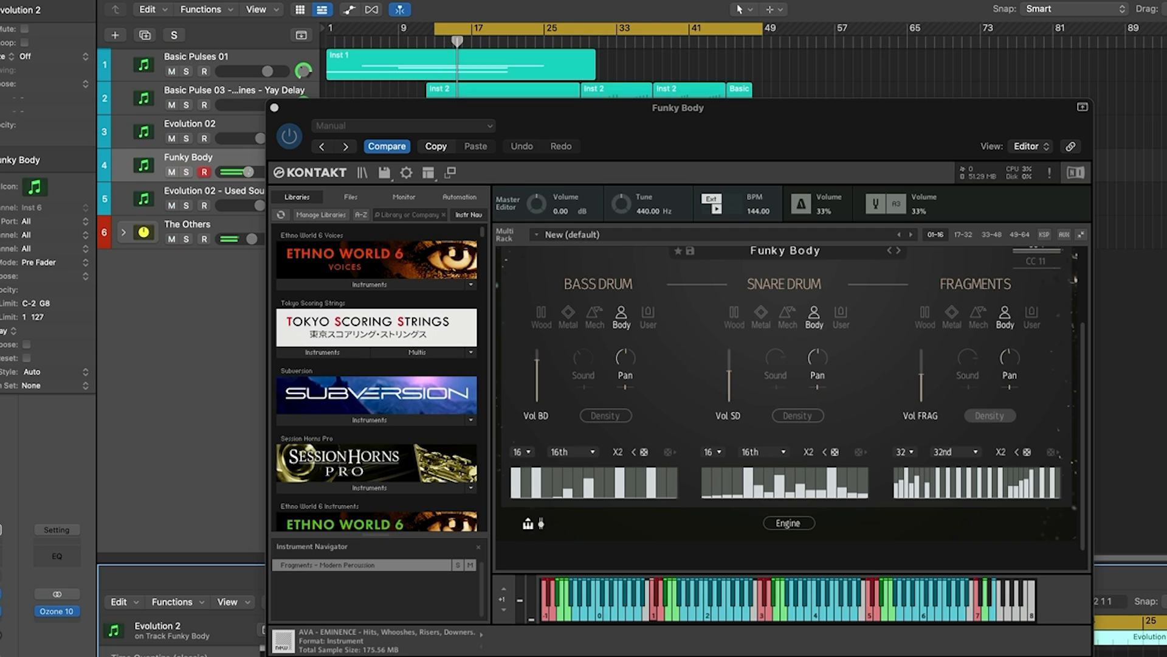
{"action": "left_click_drag", "start_coordinate": [664, 147], "coordinate": [630, 235]}
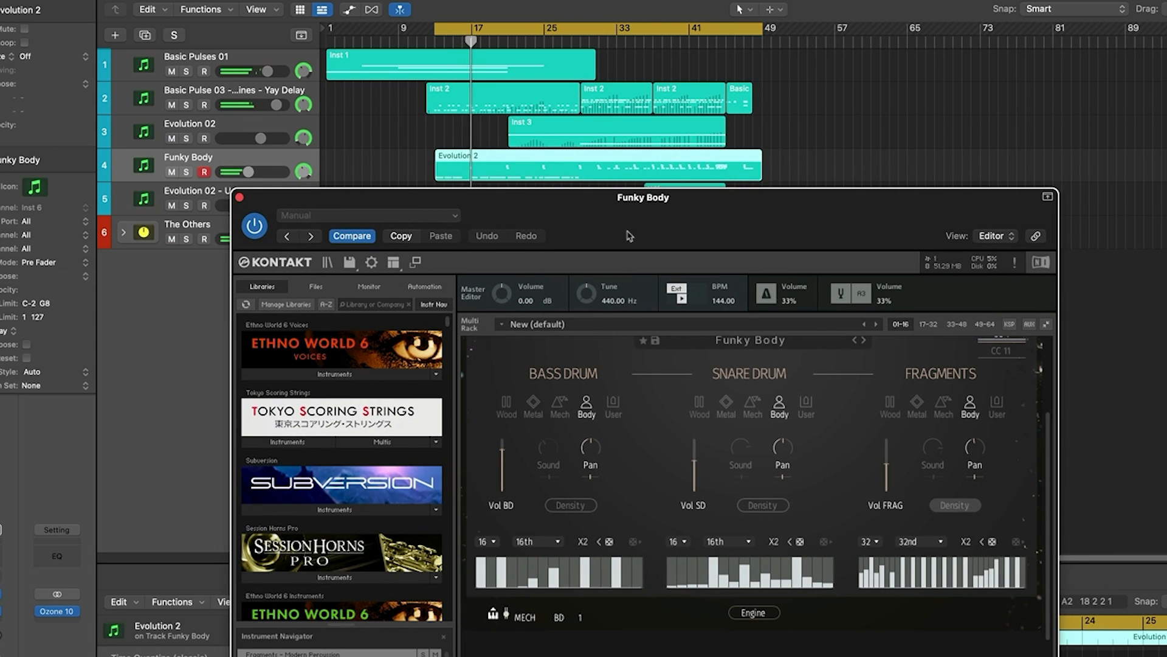
- Solo Funky Body and play it from the start of the third Inst 2 region, and unsolo it to hear the full mix
{"action": "left_click", "coordinate": [654, 41]}
{"action": "left_click", "coordinate": [651, 43]}
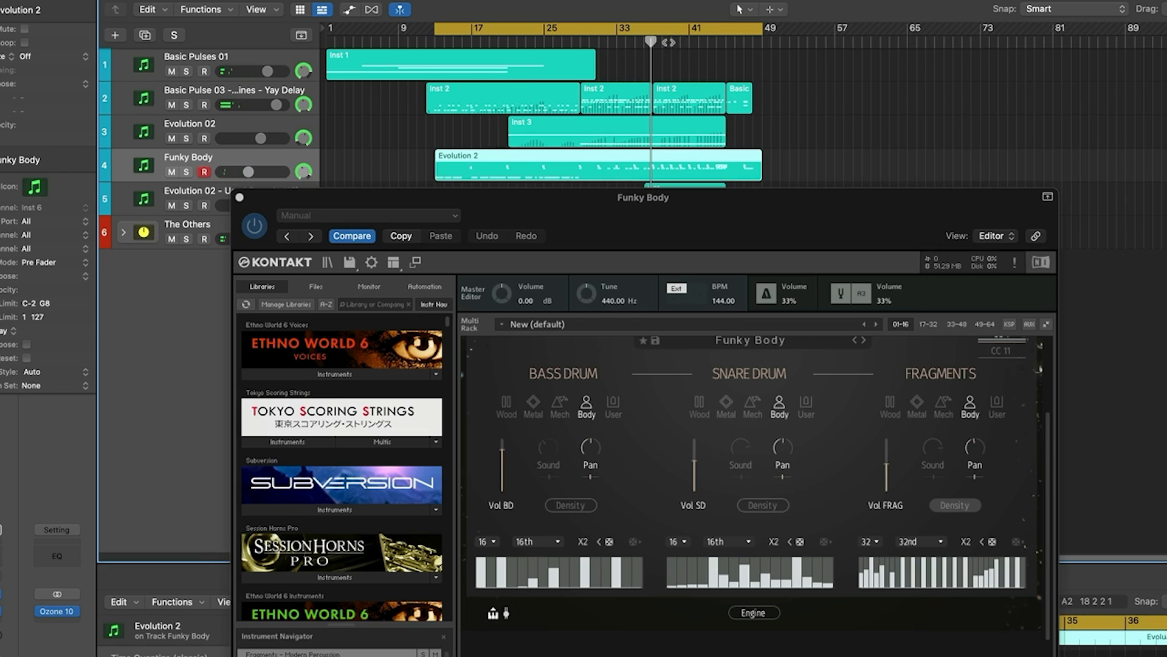
{"action": "key", "text": "s"}
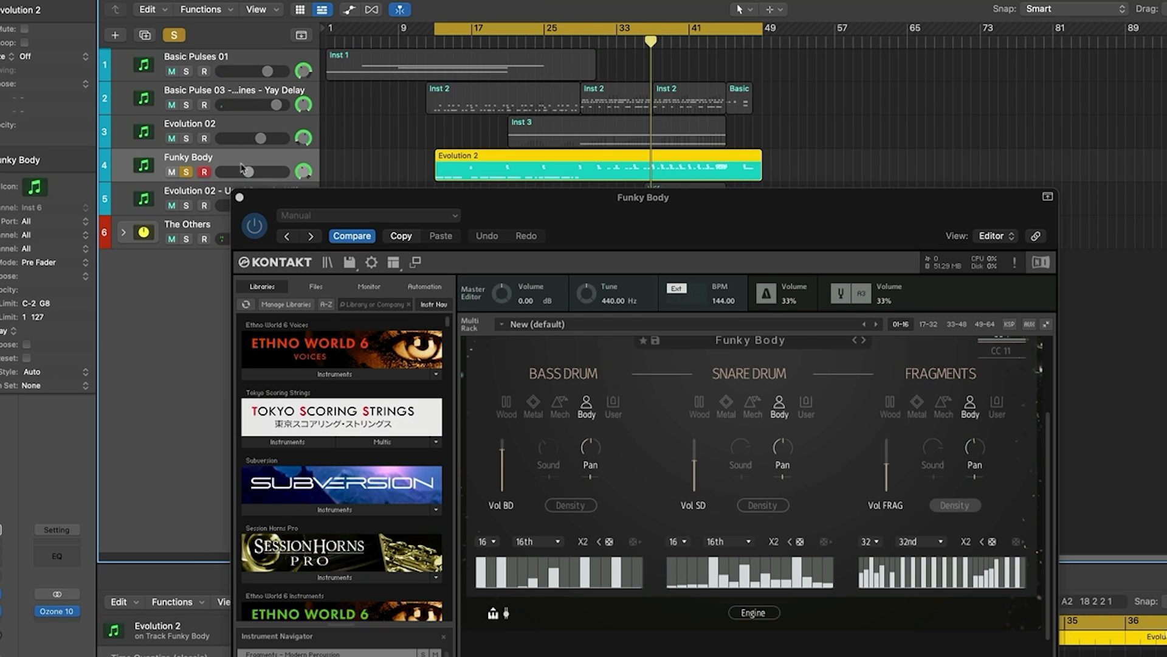
{"action": "left_click", "coordinate": [654, 42]}
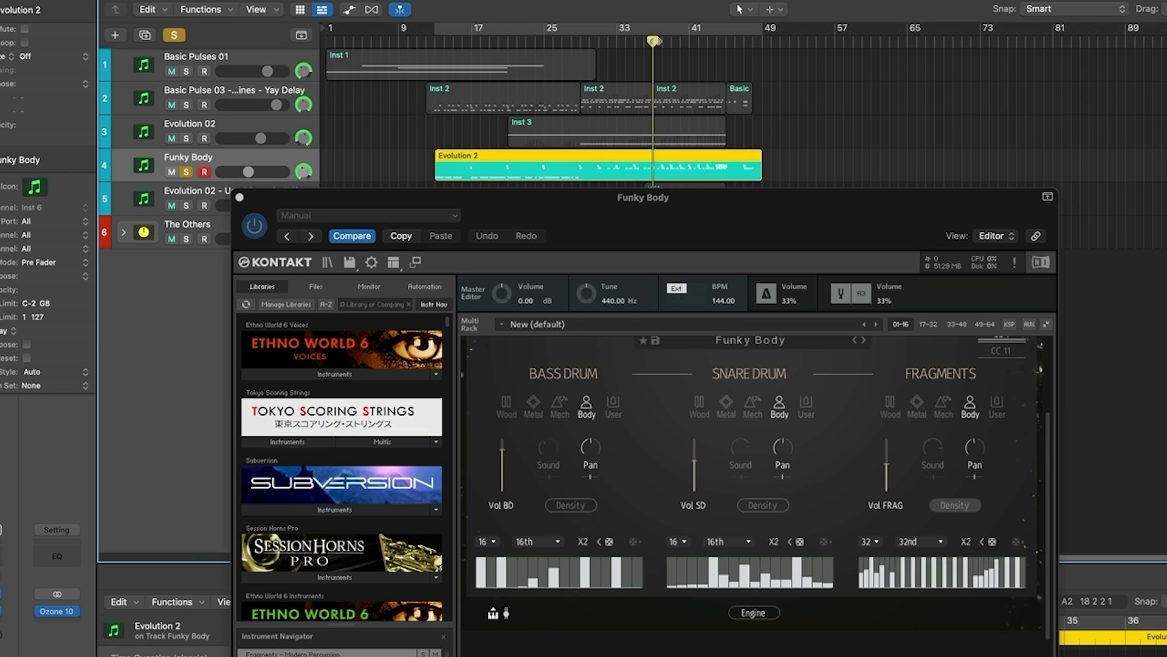
{"action": "key", "text": "space"}
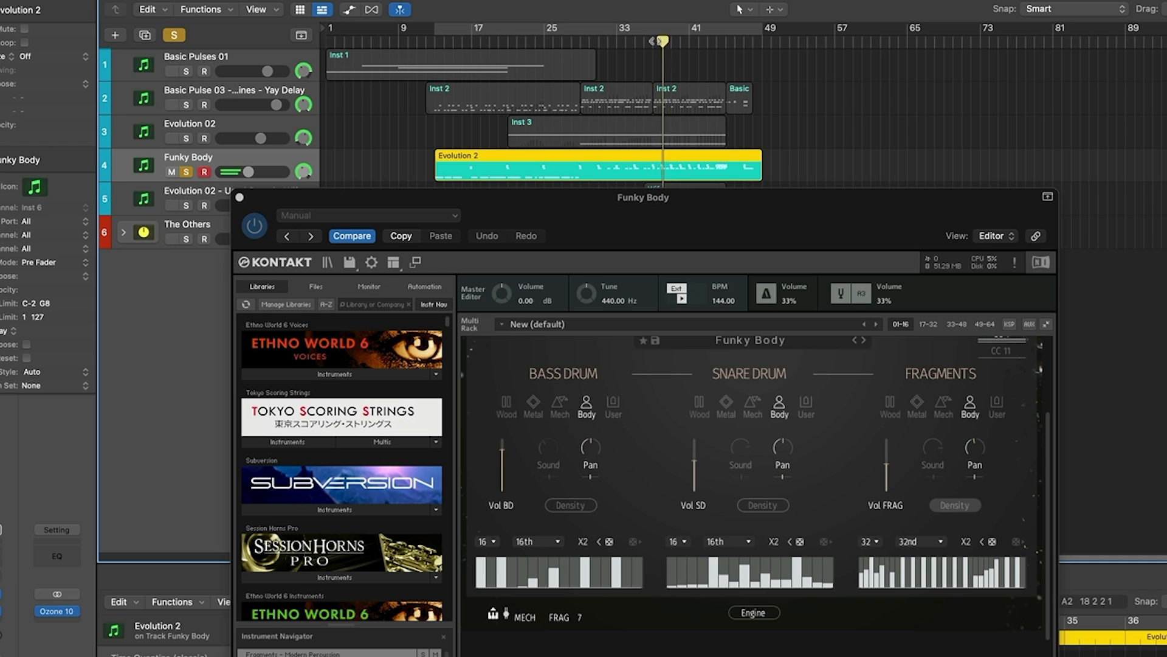
{"action": "key", "text": "s"}
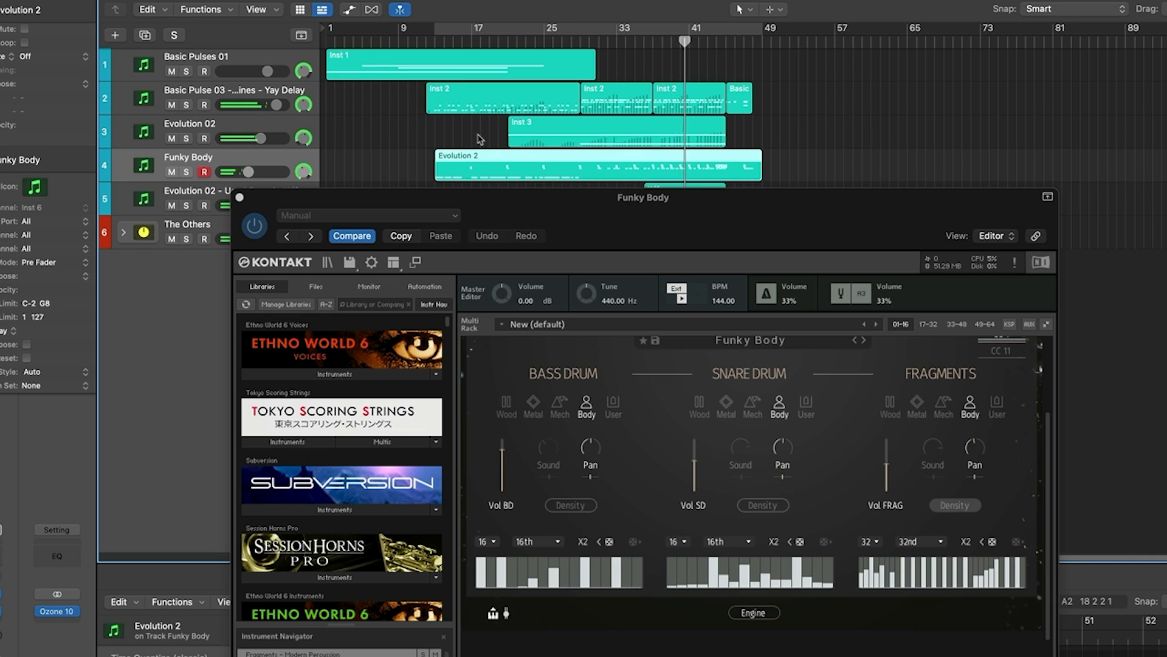
- Close the Funky Body instrument window, open the Kontakt instrument of Evolution 02 - Used Sound - Wifu, and move it clear of the upper tracks
{"action": "left_click", "coordinate": [240, 197]}
{"action": "left_click", "coordinate": [246, 194]}
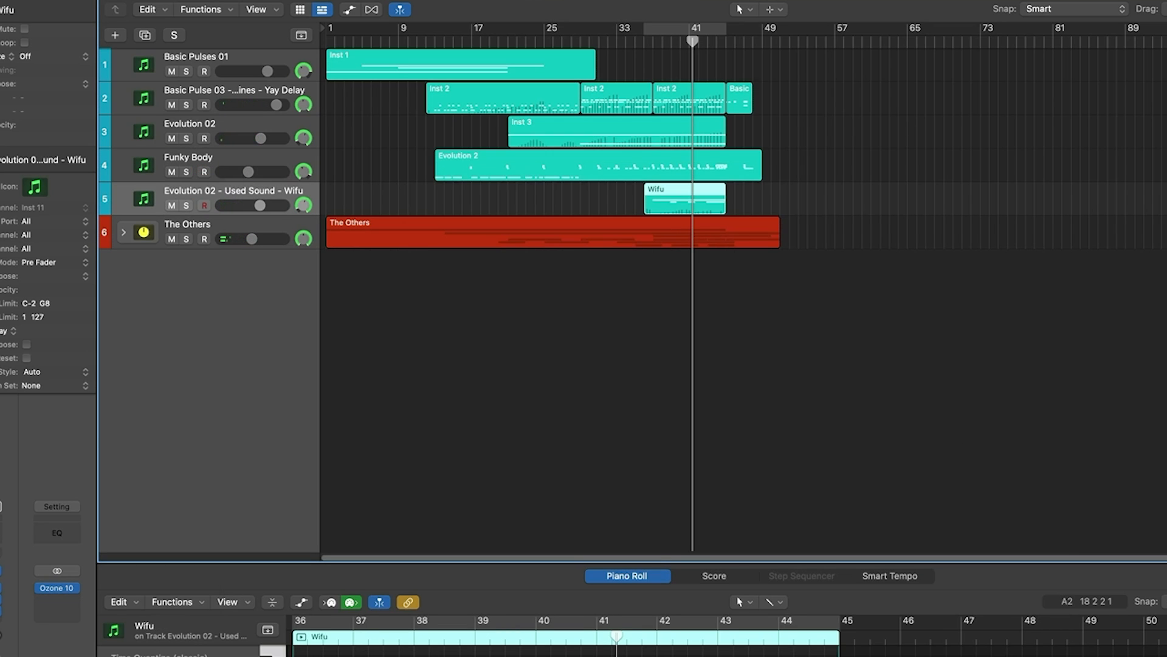
{"action": "left_click", "coordinate": [1, 570]}
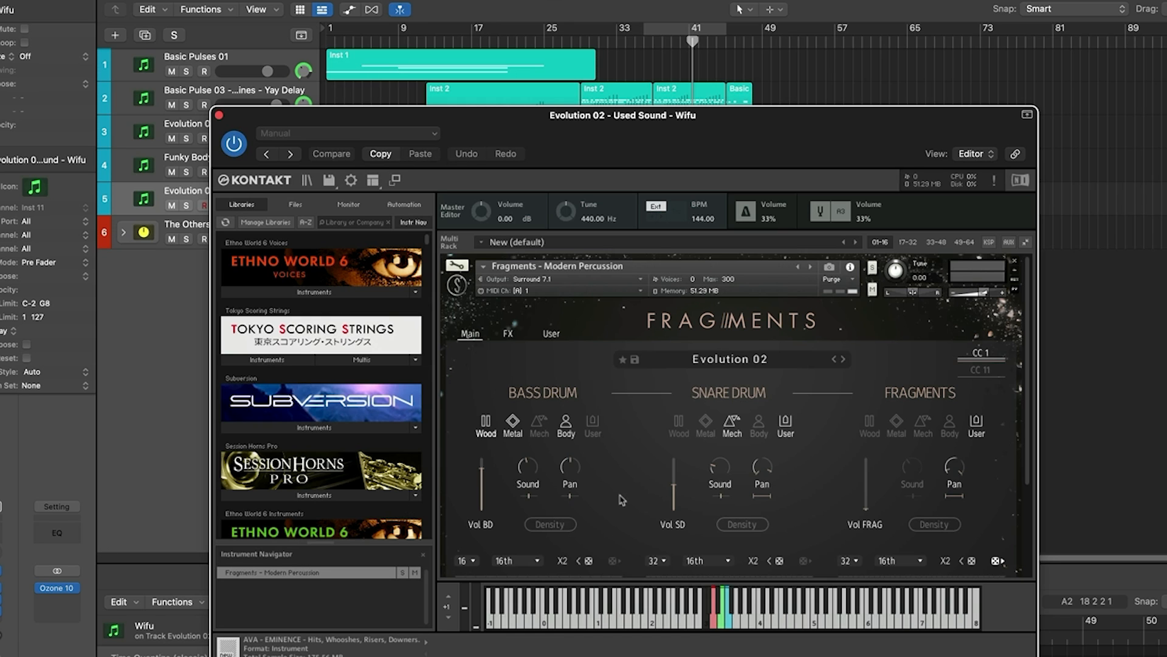
{"action": "left_click_drag", "start_coordinate": [645, 155], "coordinate": [472, 253]}
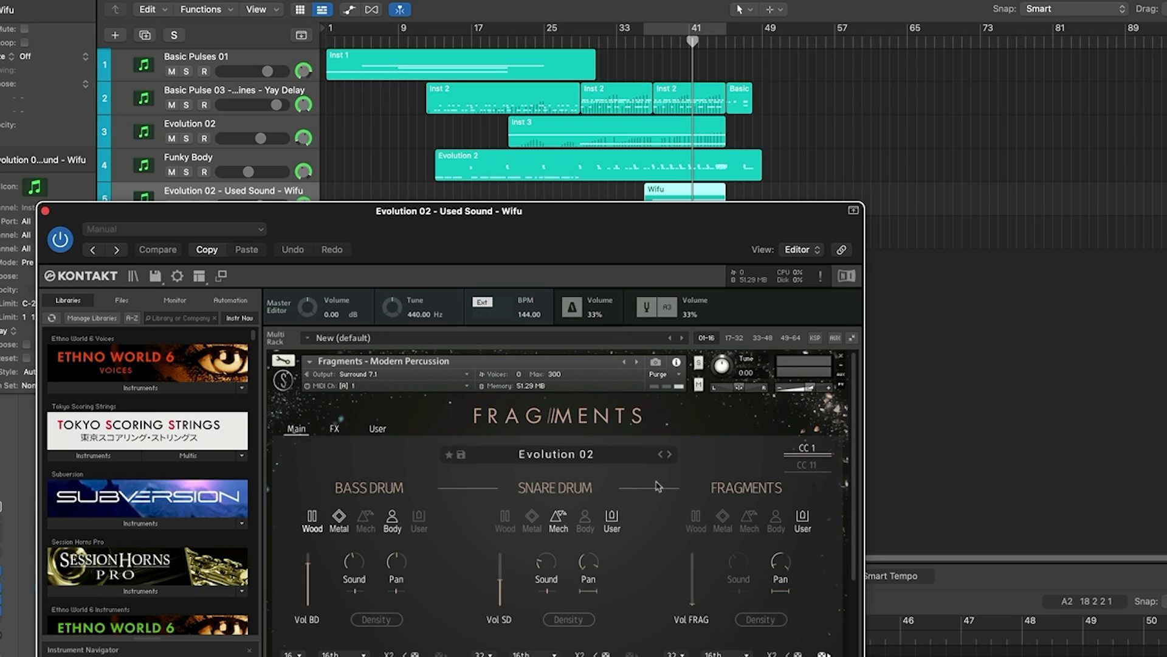
- Examine the User sound sources and step patterns in the Wifu track's Evolution 02 preset
{"action": "scroll", "coordinate": [600, 534], "scroll_direction": "down", "scroll_amount": 4}
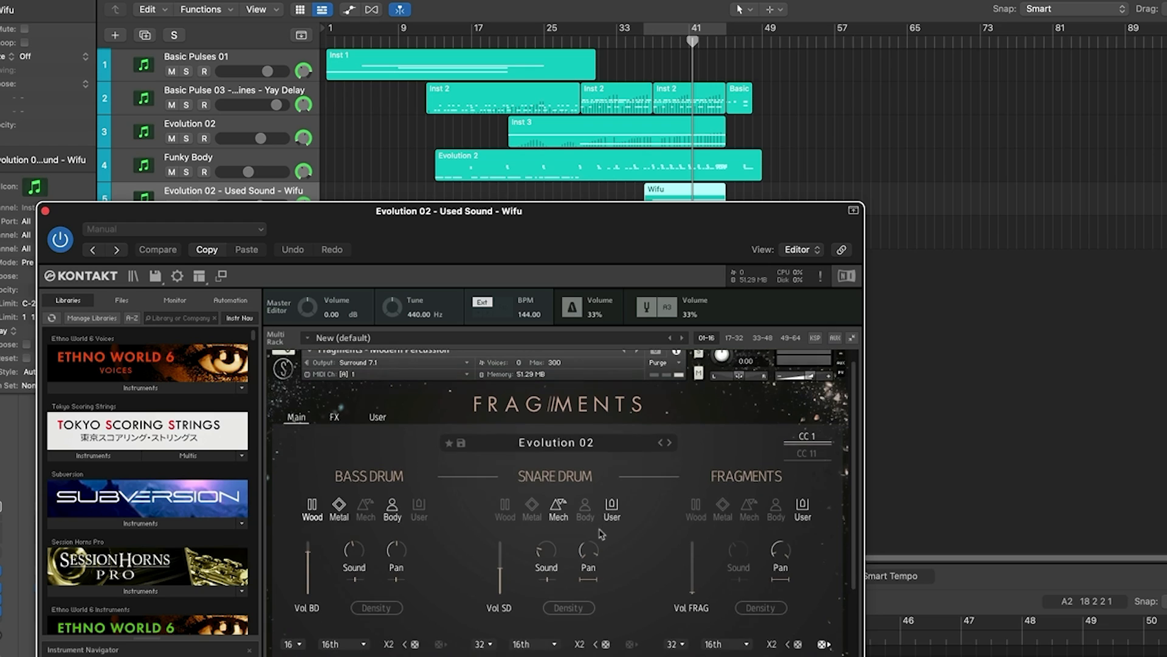
{"action": "scroll", "coordinate": [659, 495], "scroll_direction": "up", "scroll_amount": 2}
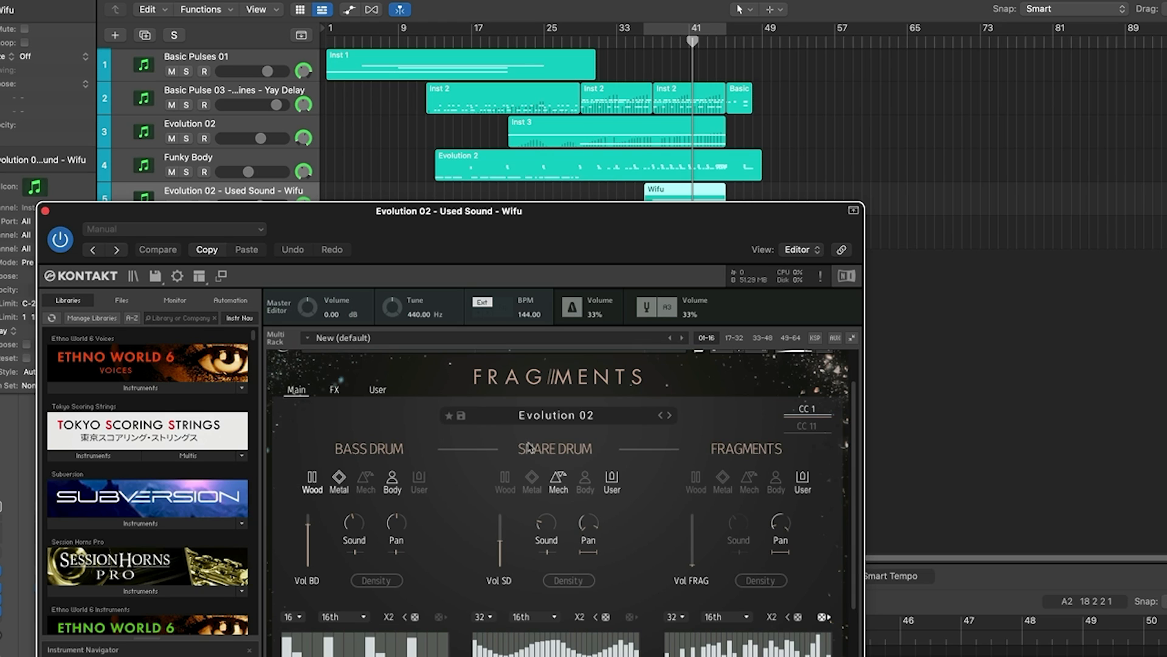
{"action": "scroll", "coordinate": [529, 446], "scroll_direction": "down", "scroll_amount": 3}
{"action": "scroll", "coordinate": [603, 484], "scroll_direction": "up", "scroll_amount": 2}
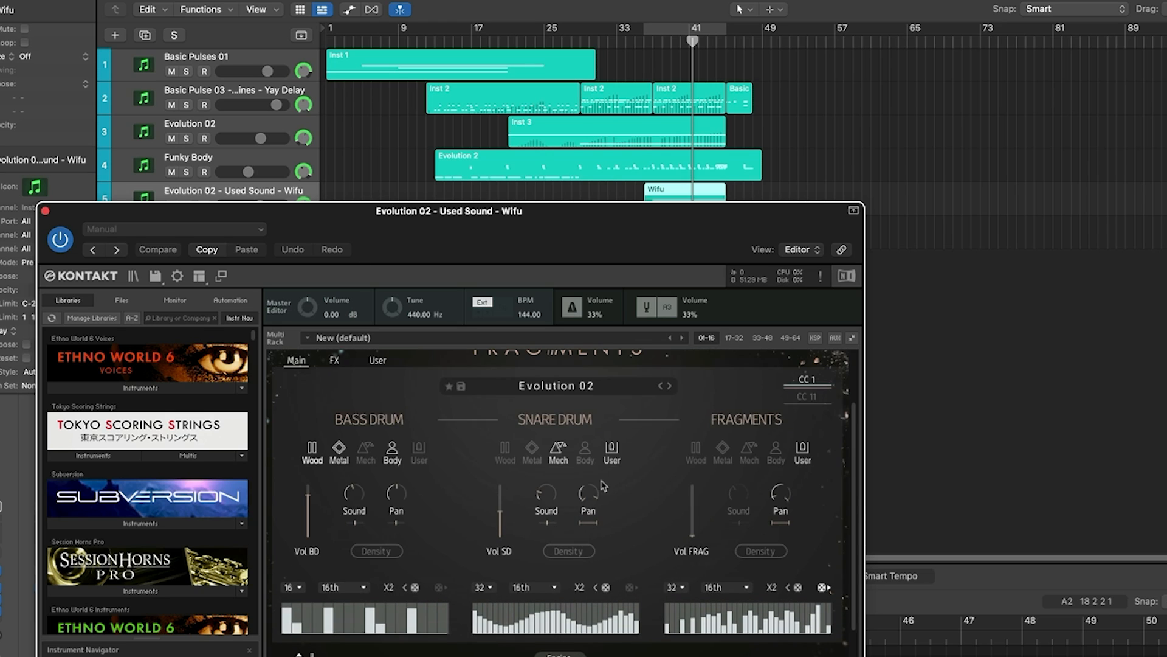
- Show the Wifu instrument's User page with its loaded snare and fragment samples, and move the window below the tracks
{"action": "scroll", "coordinate": [603, 484], "scroll_direction": "up", "scroll_amount": 2}
{"action": "left_click", "coordinate": [378, 401]}
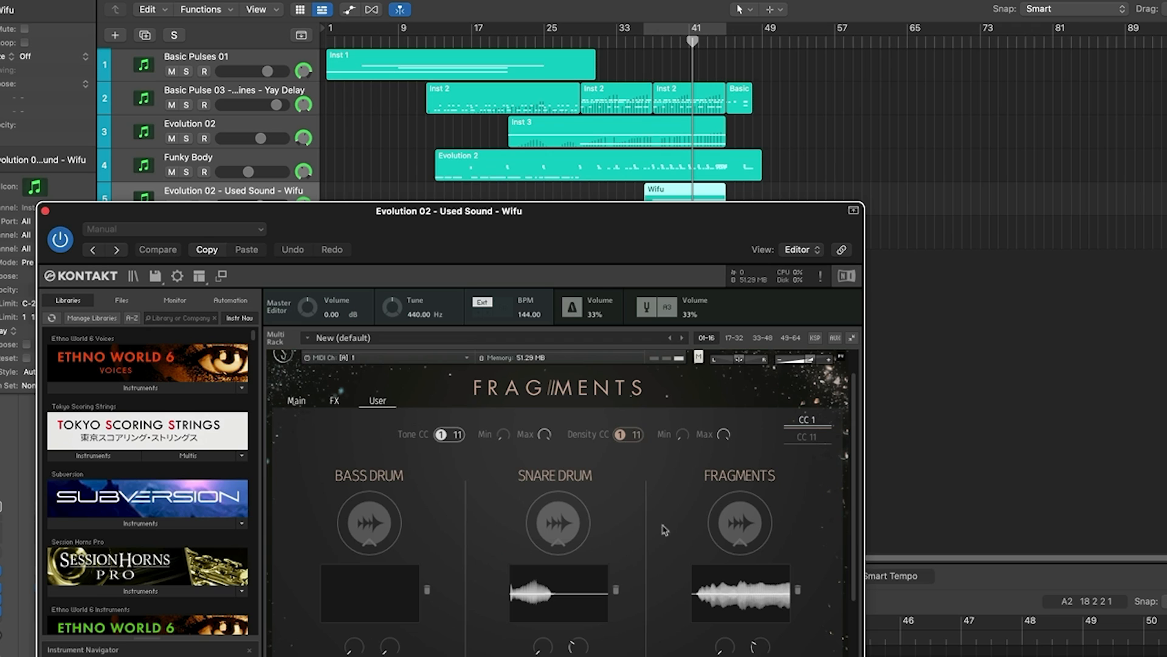
{"action": "scroll", "coordinate": [665, 530], "scroll_direction": "down", "scroll_amount": 1}
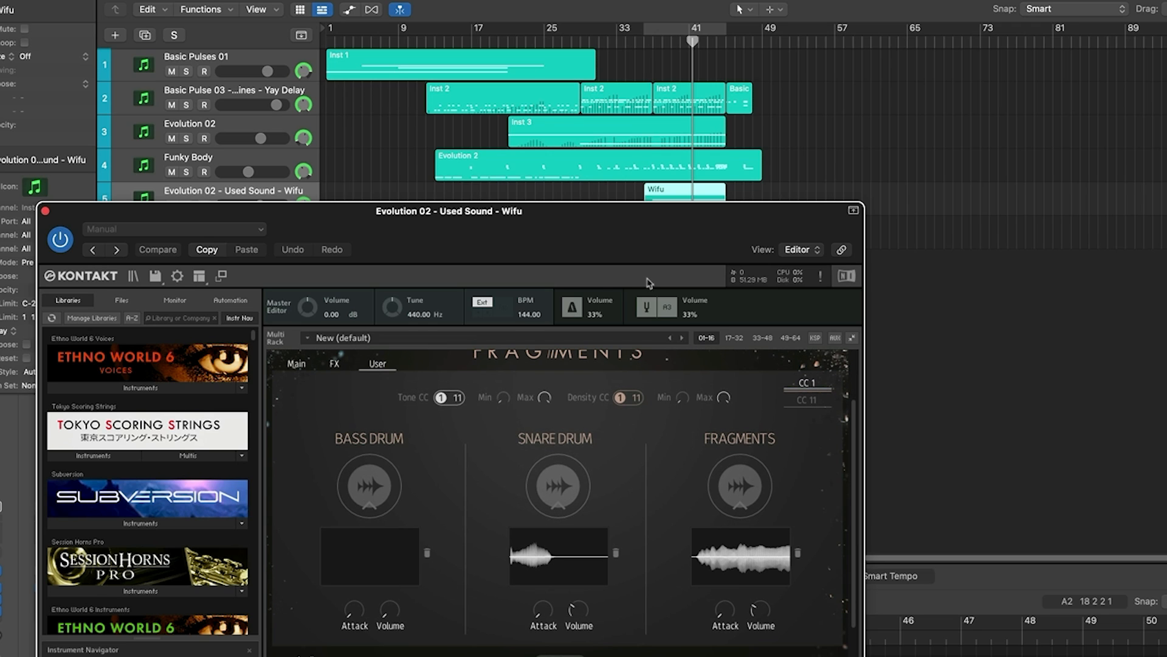
{"action": "left_click_drag", "start_coordinate": [651, 241], "coordinate": [629, 305]}
- Solo the Wifu track and play it in cycle, unsolo it for the full mix, and return the playhead near the Wifu region's start
{"action": "key", "text": "s"}
{"action": "key", "text": "c"}
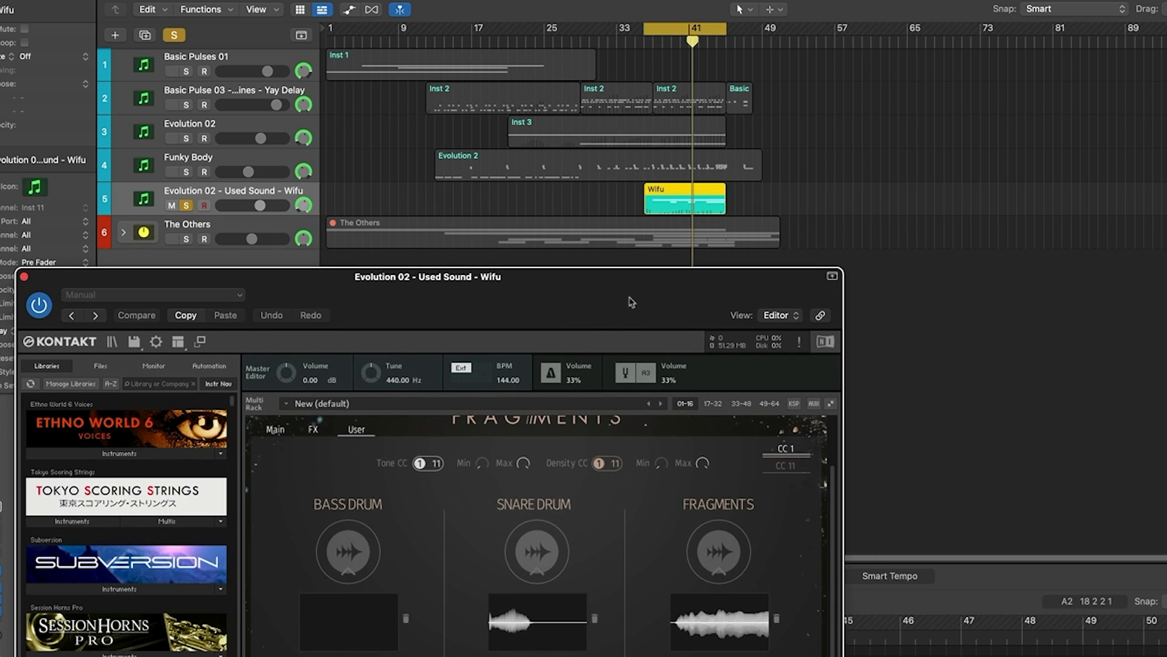
{"action": "key", "text": "space"}
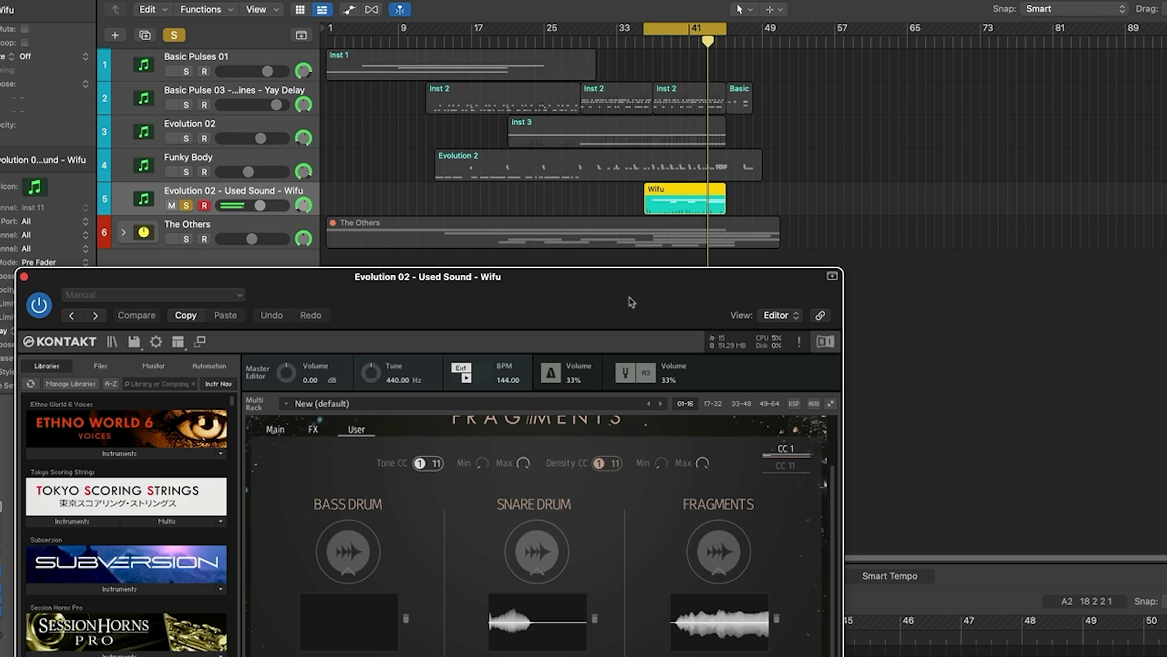
{"action": "key", "text": "s"}
{"action": "key", "text": "c"}
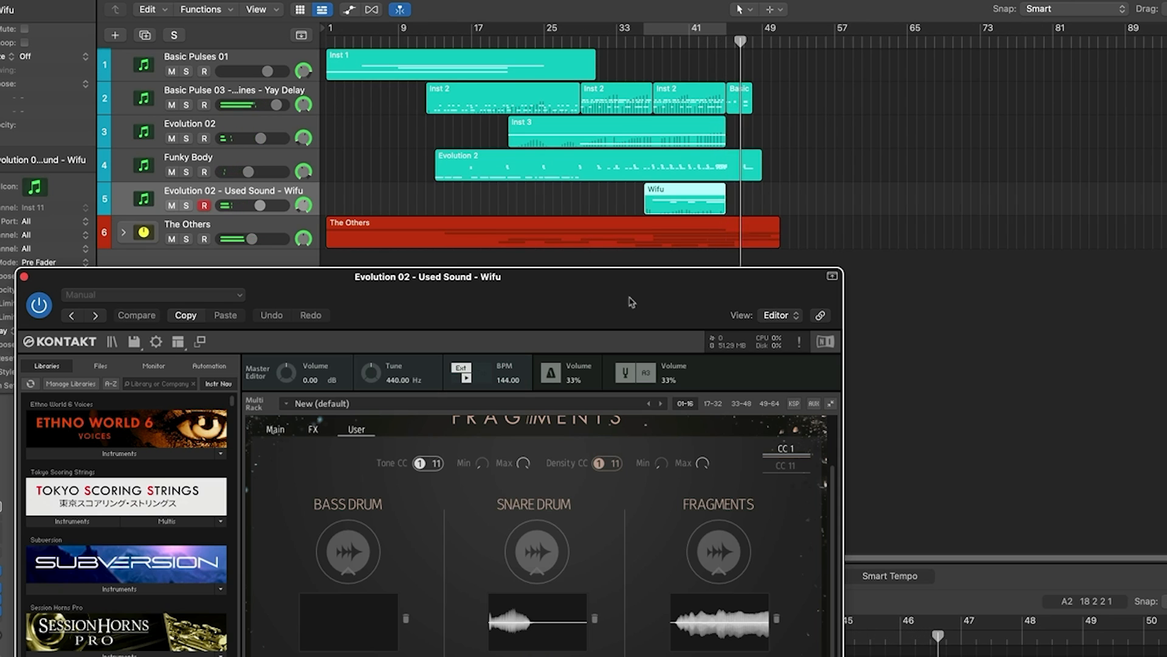
{"action": "left_click", "coordinate": [652, 43]}
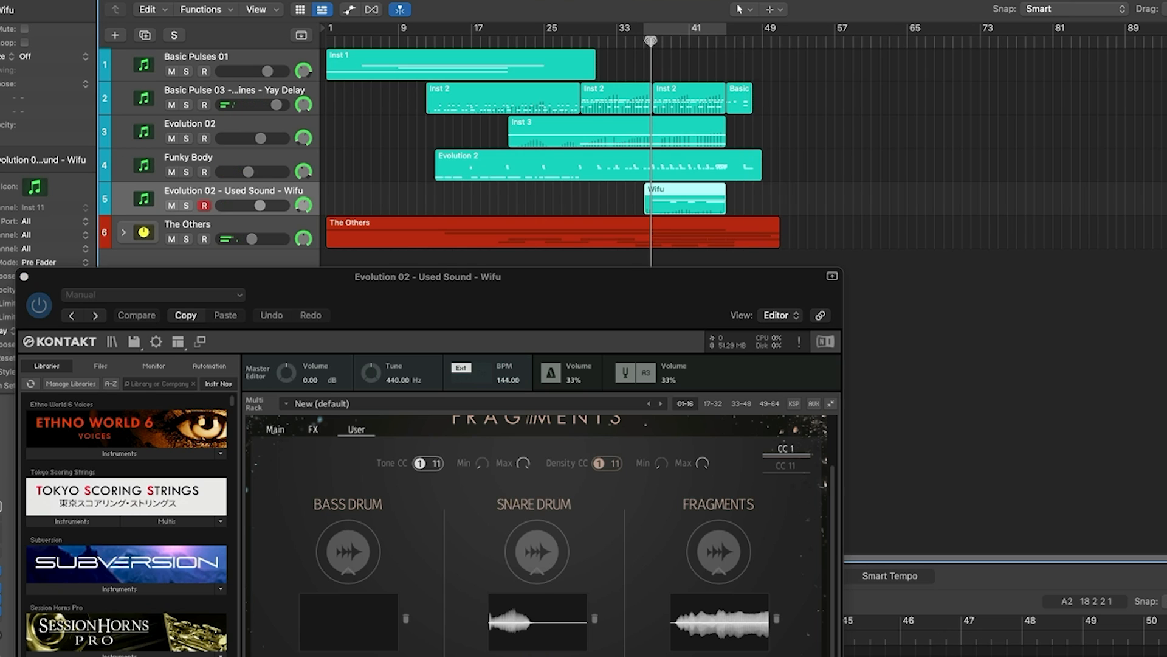